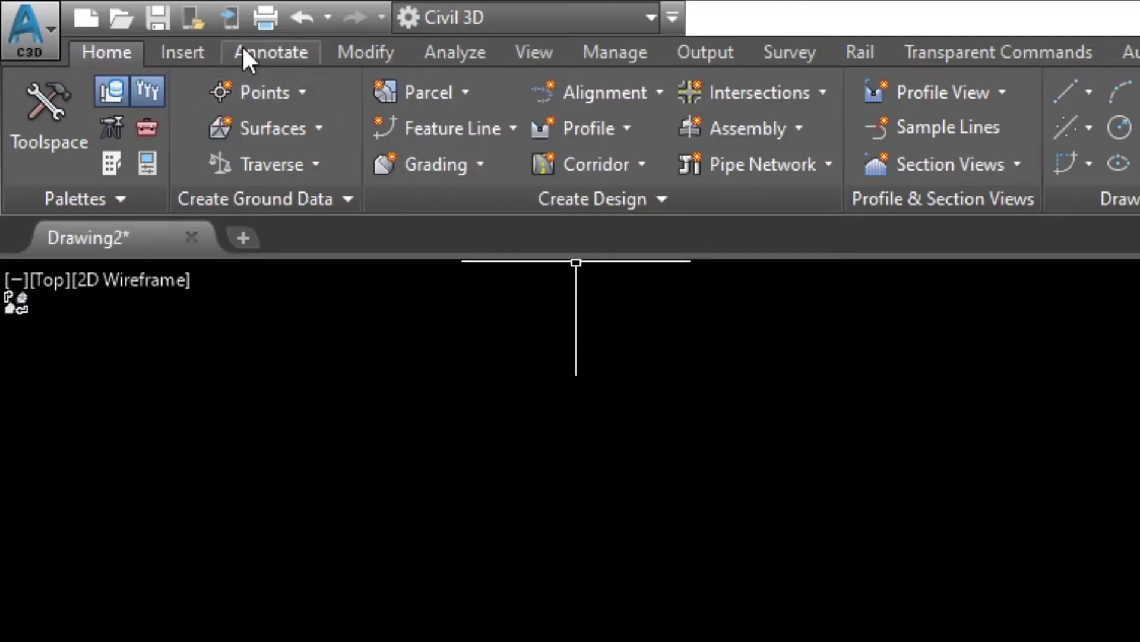
Add a horizontal single-line text reading "Hi I am Text" in the drawing using the L80 text style
left_click(97, 20)
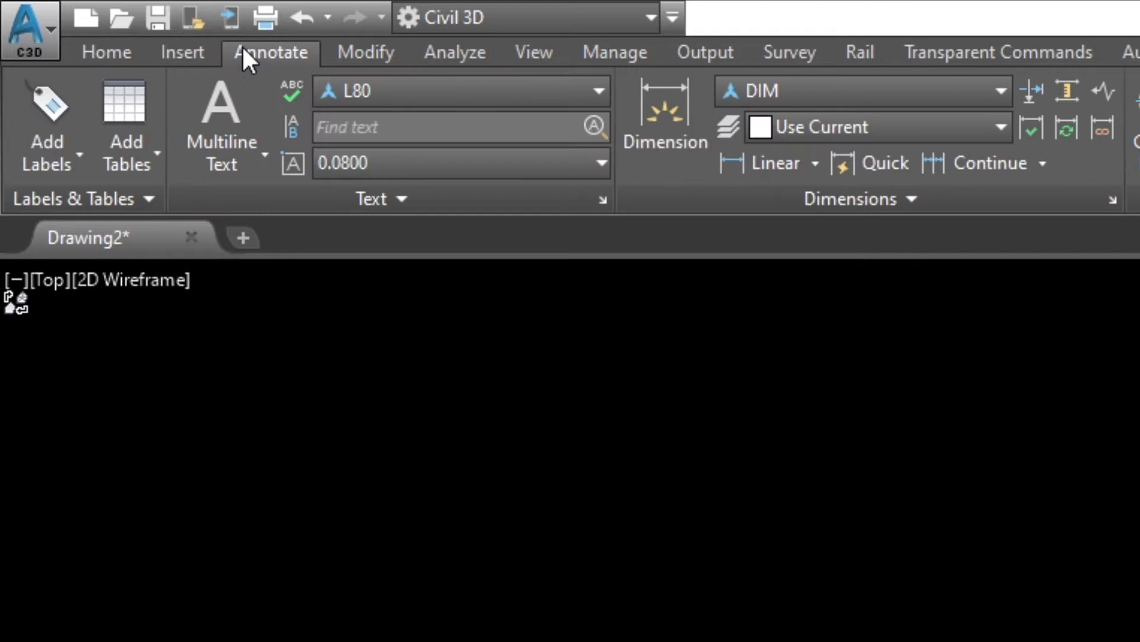
left_click(246, 163)
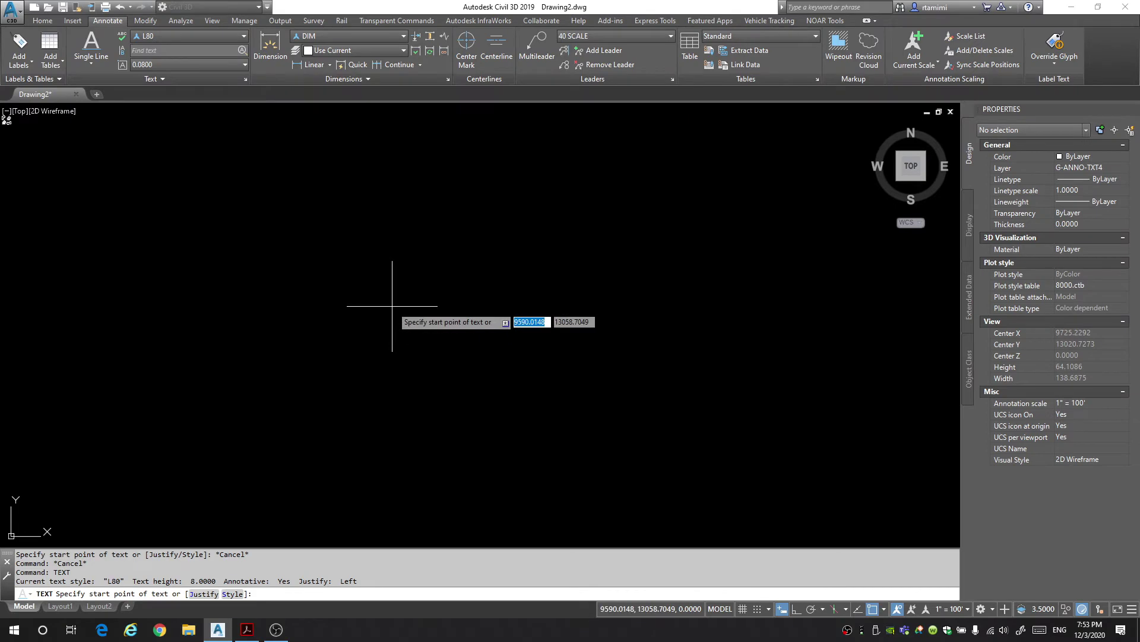
left_click(306, 292)
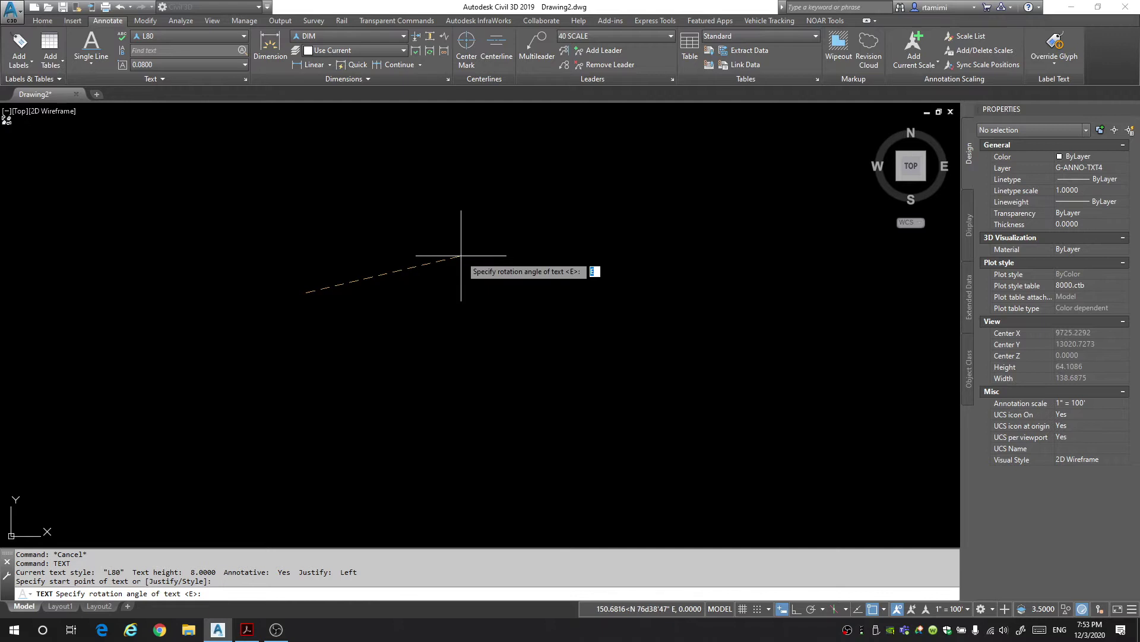
key("Return")
type("H")
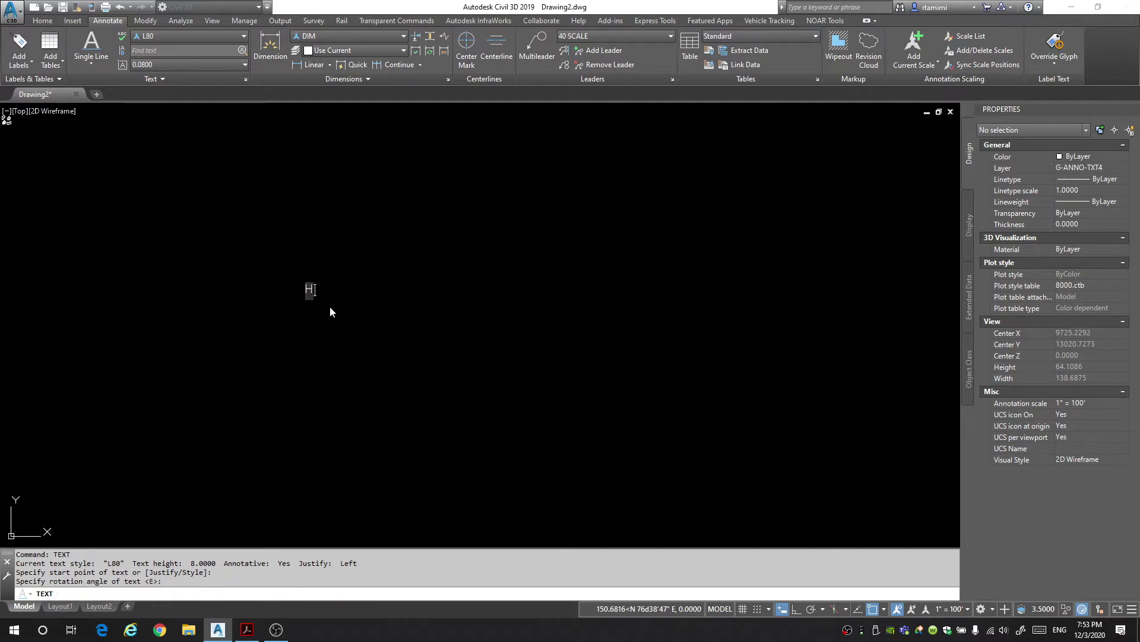
type("i, I am Text")
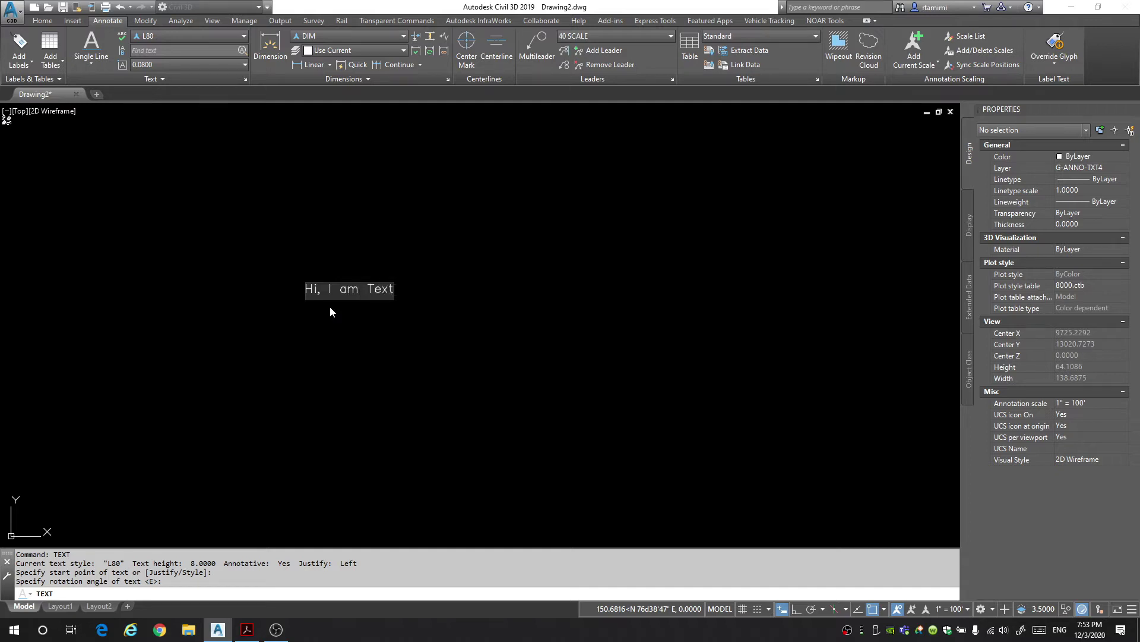
key("Return")
key("Return")
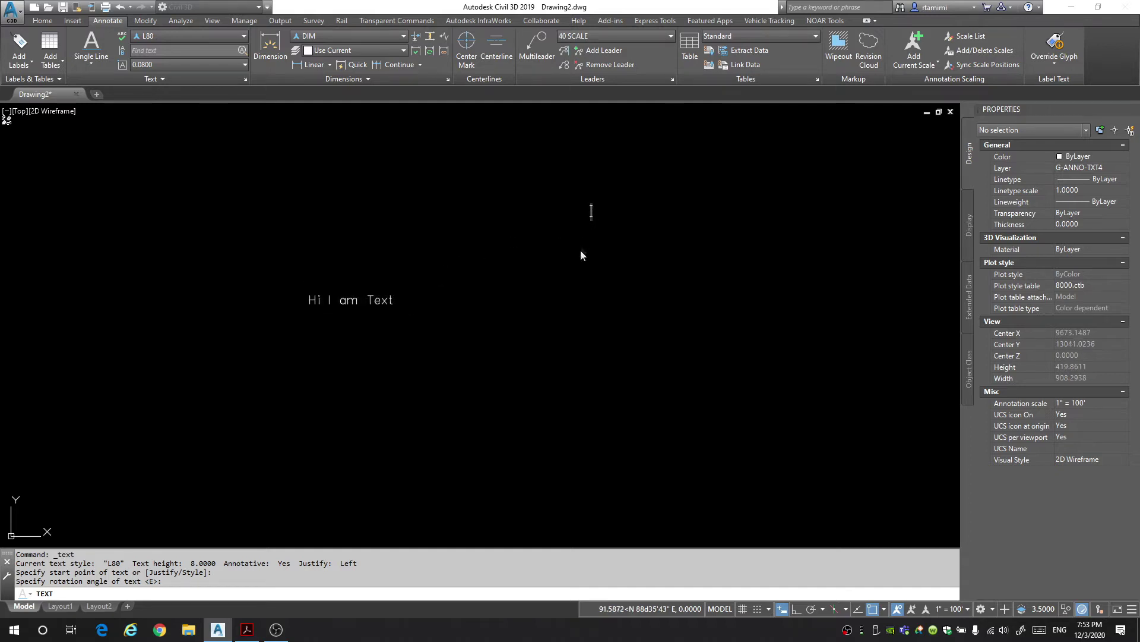
key("Return")
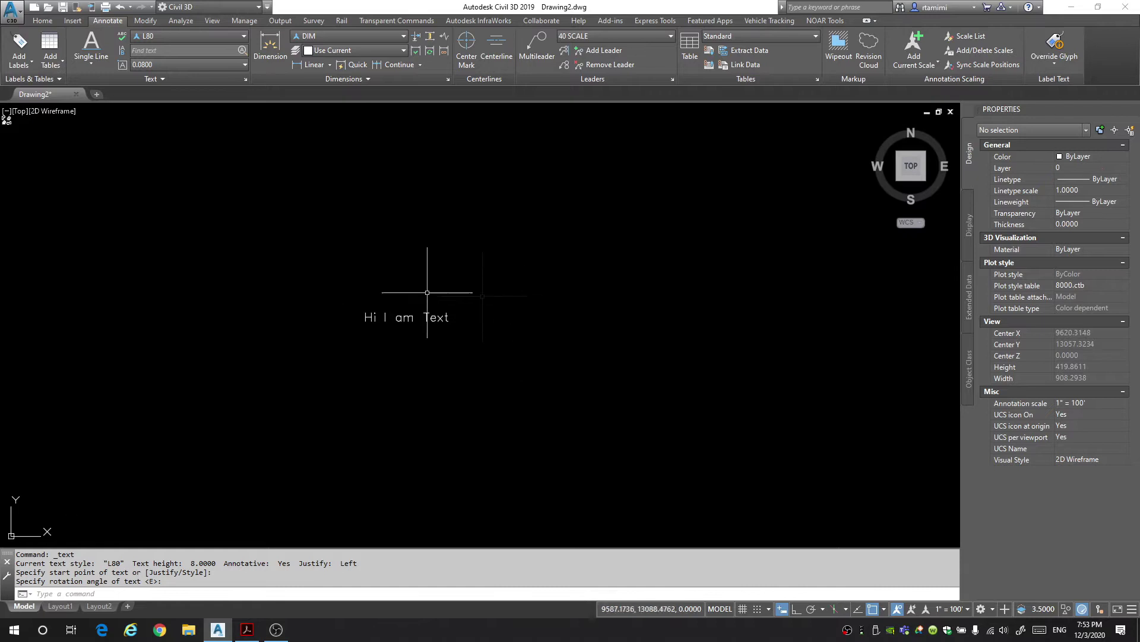
Append ", nice to meet you." to the end of the "Hi I am Text" line
middle_click_drag(451, 372, 543, 417)
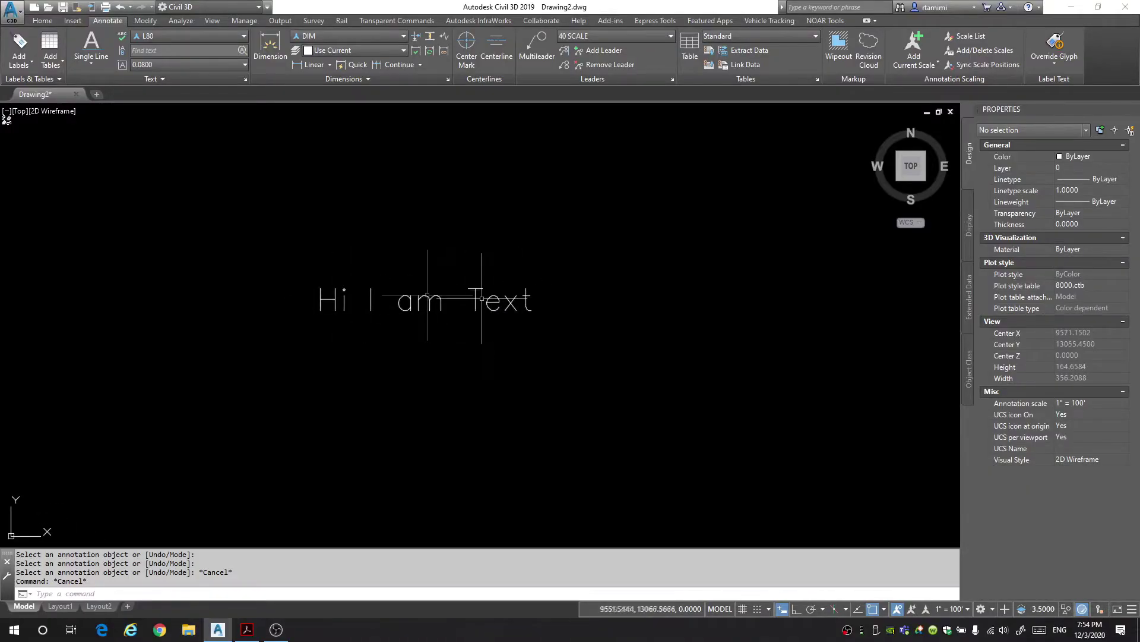
double_click(517, 297)
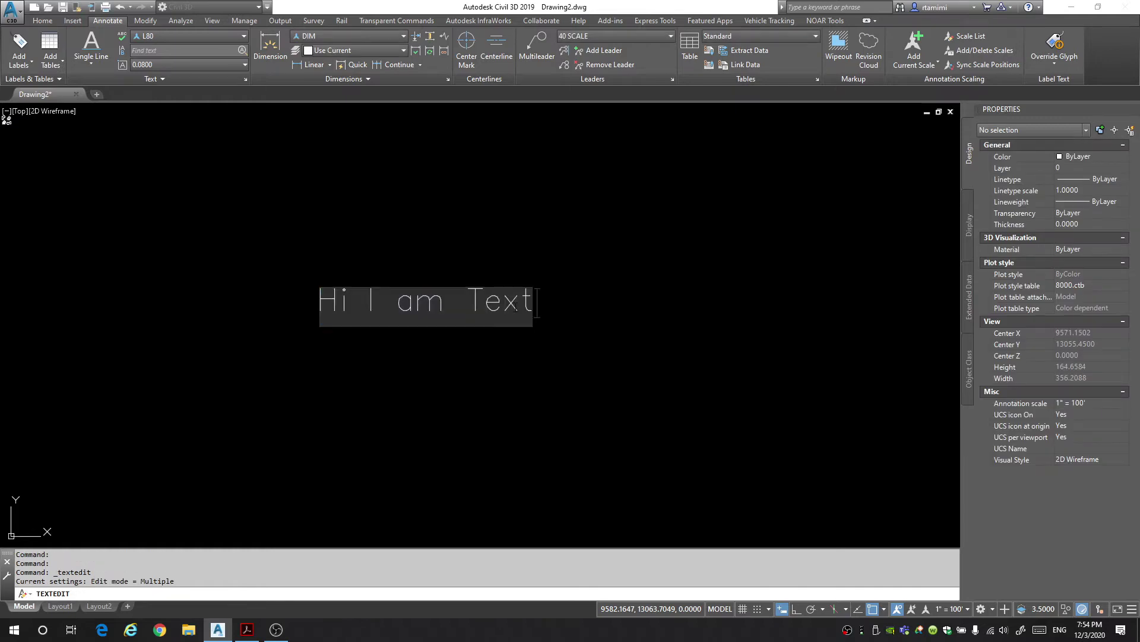
type(", nice to meet you.")
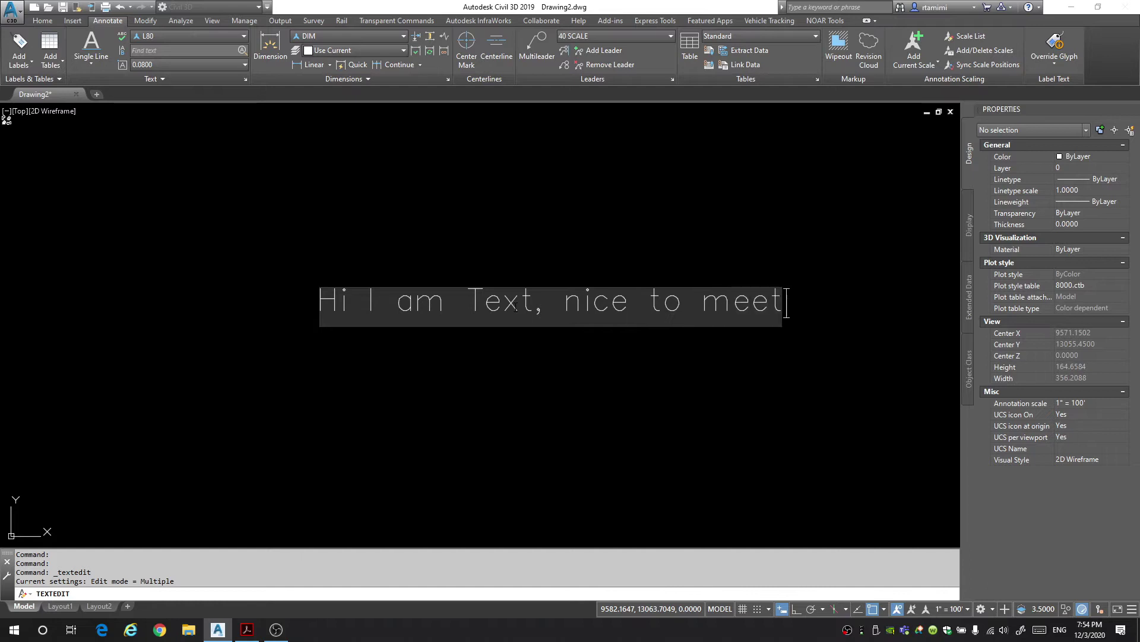
key("Escape")
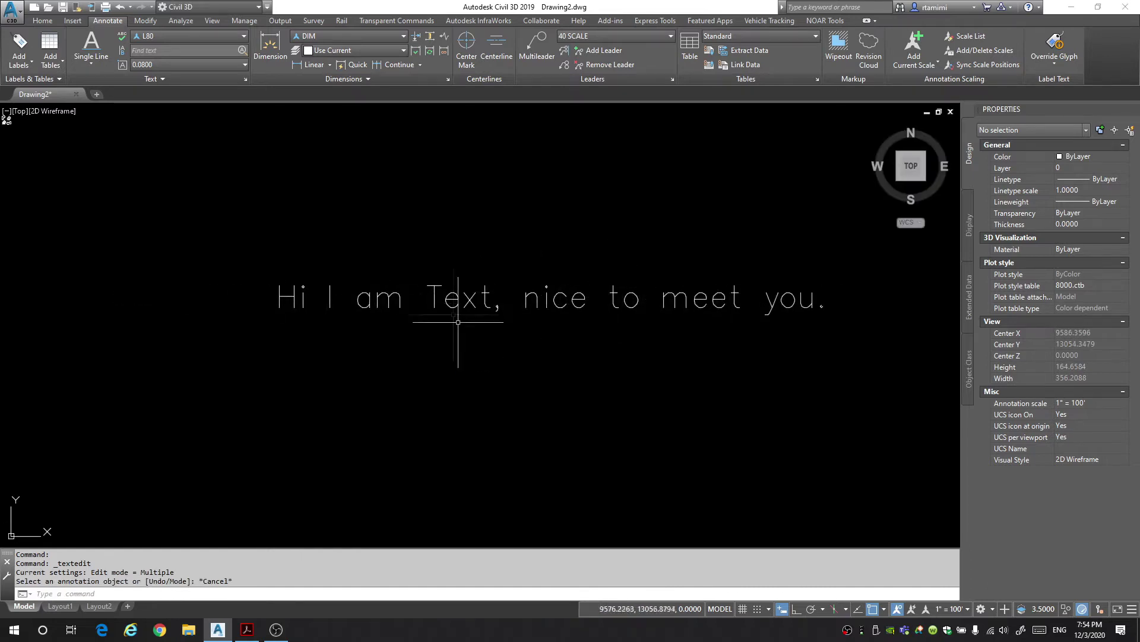
Examine the index and true color options for the greeting text without applying a color
scroll(458, 322, "down", 1)
scroll(594, 303, "up", 1)
scroll(665, 291, "down", 1)
scroll(635, 297, "up", 1)
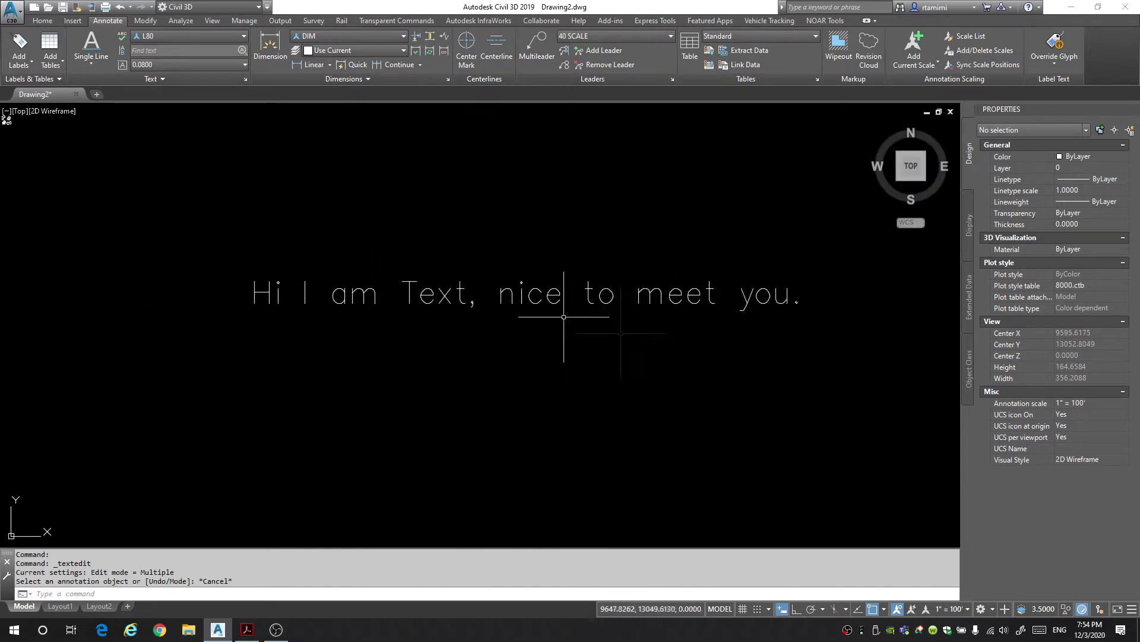
left_click(588, 356)
left_click(570, 270)
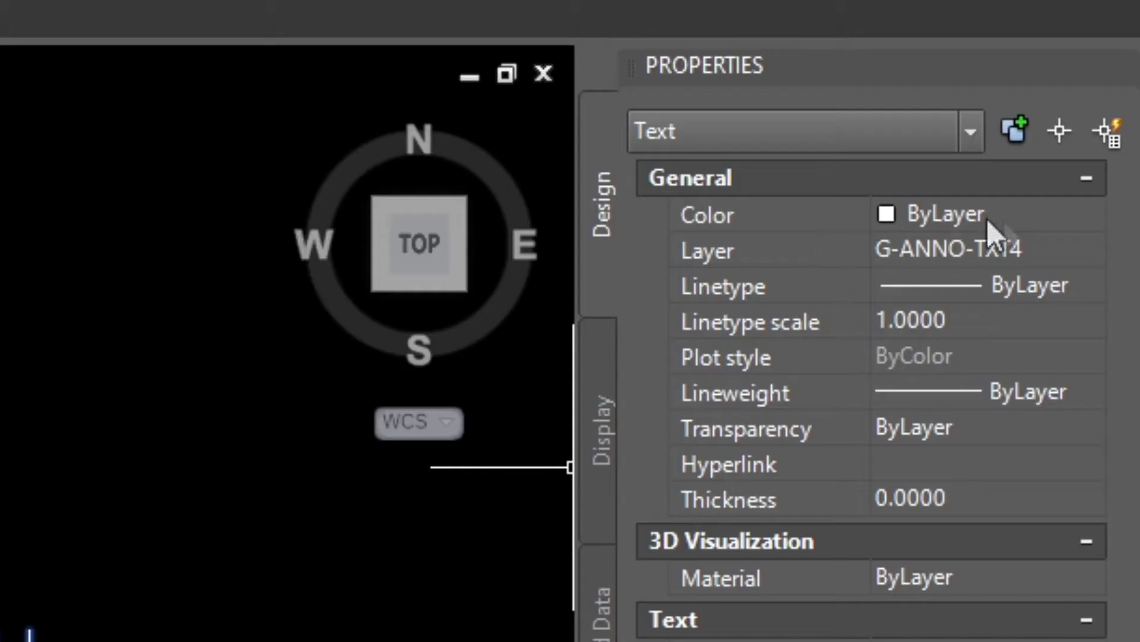
left_click(965, 220)
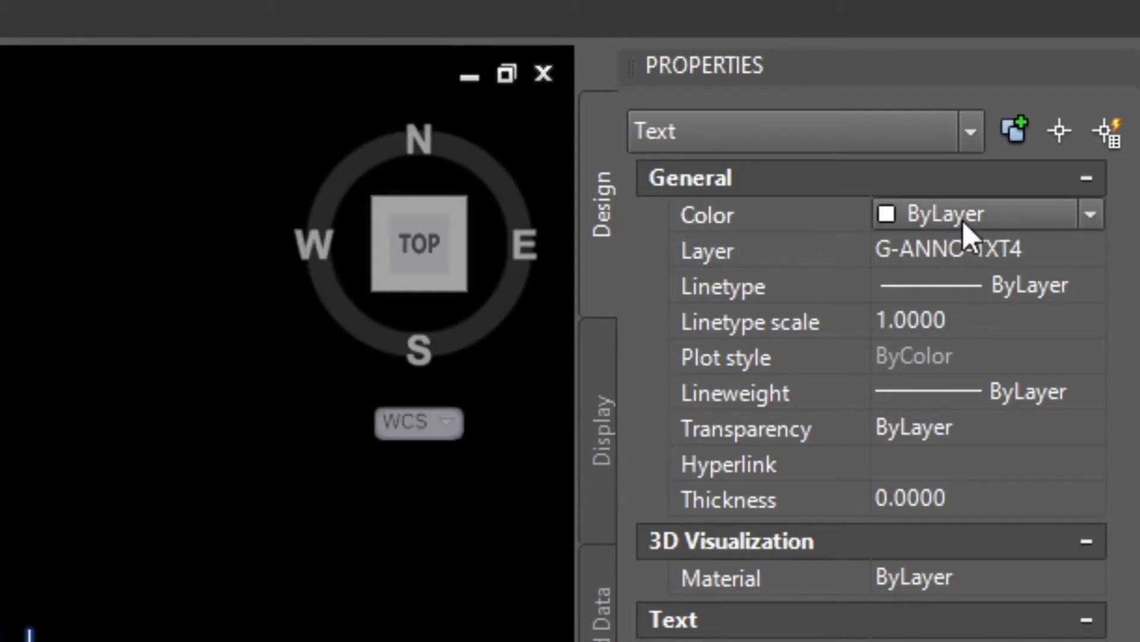
left_click(1045, 215)
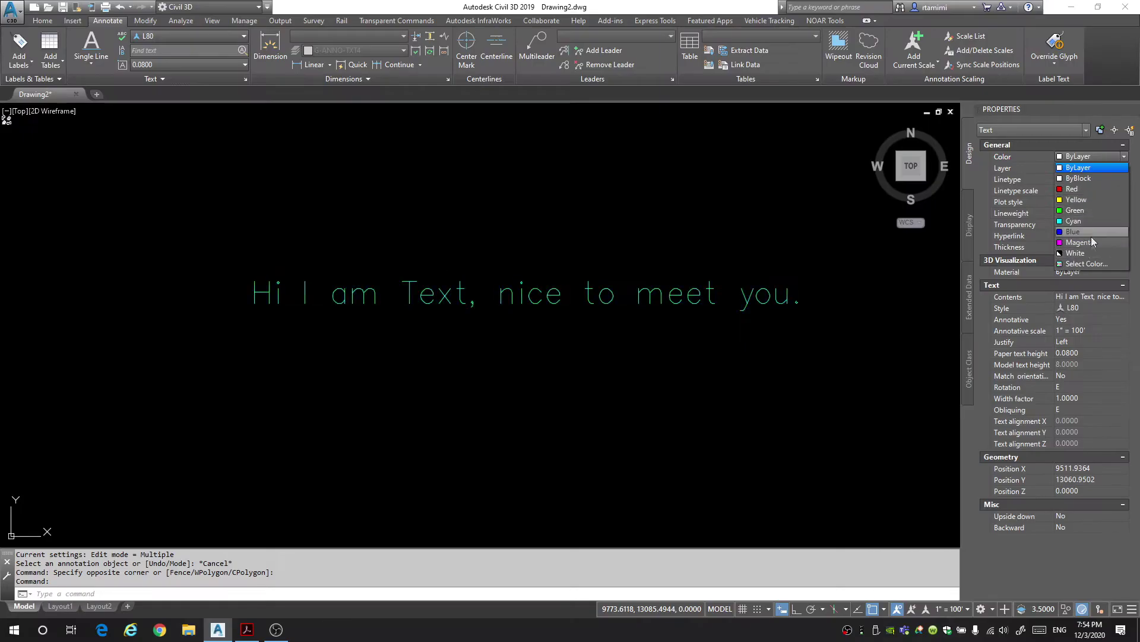
left_click(1085, 264)
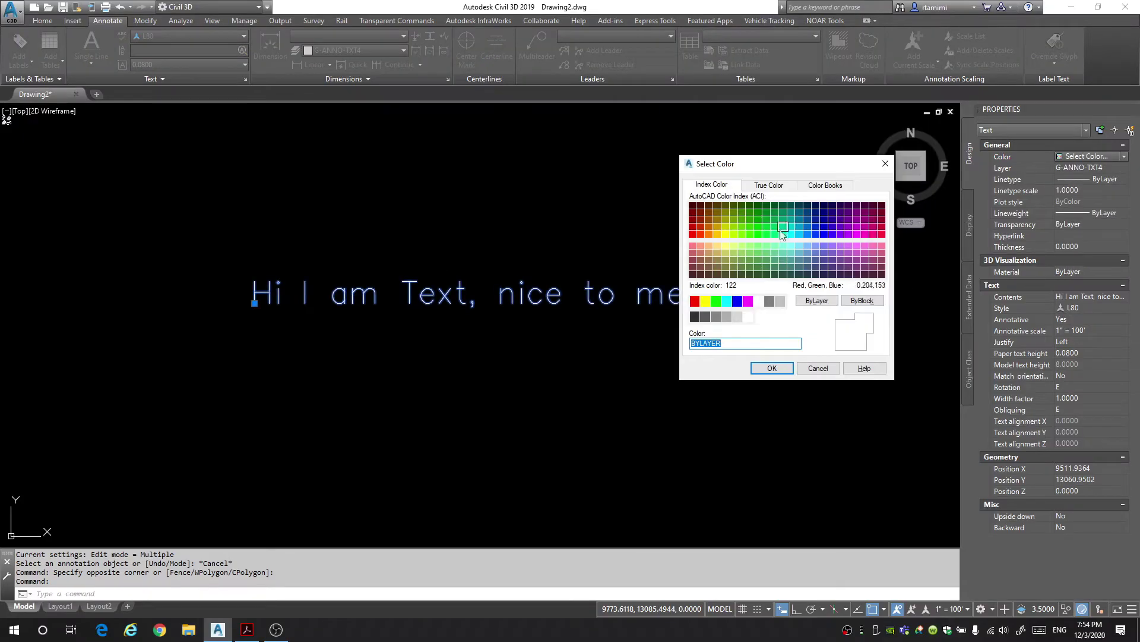
left_click(715, 255)
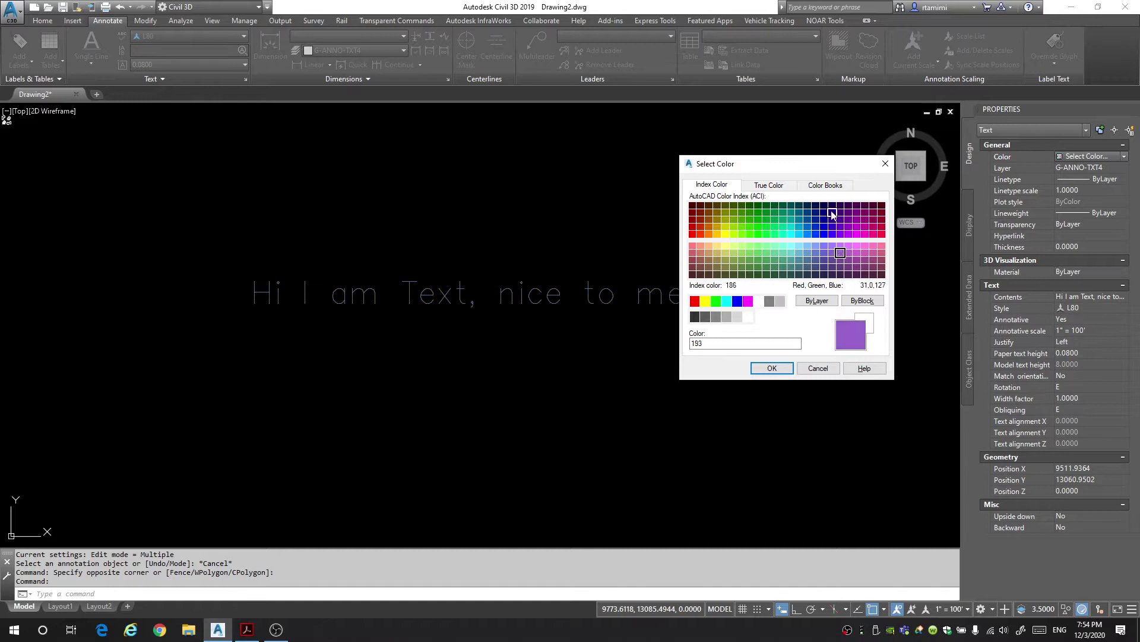
left_click(769, 185)
left_click(748, 254)
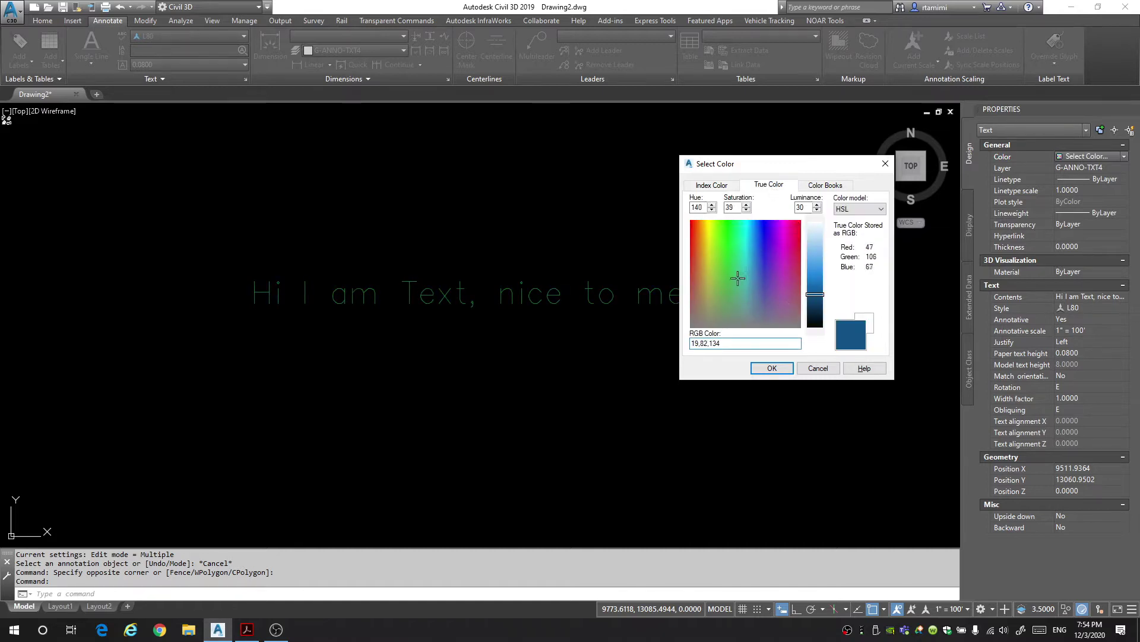
left_click(818, 368)
Examine the layers, contents and text styles available for the greeting text in its properties
left_click(1080, 168)
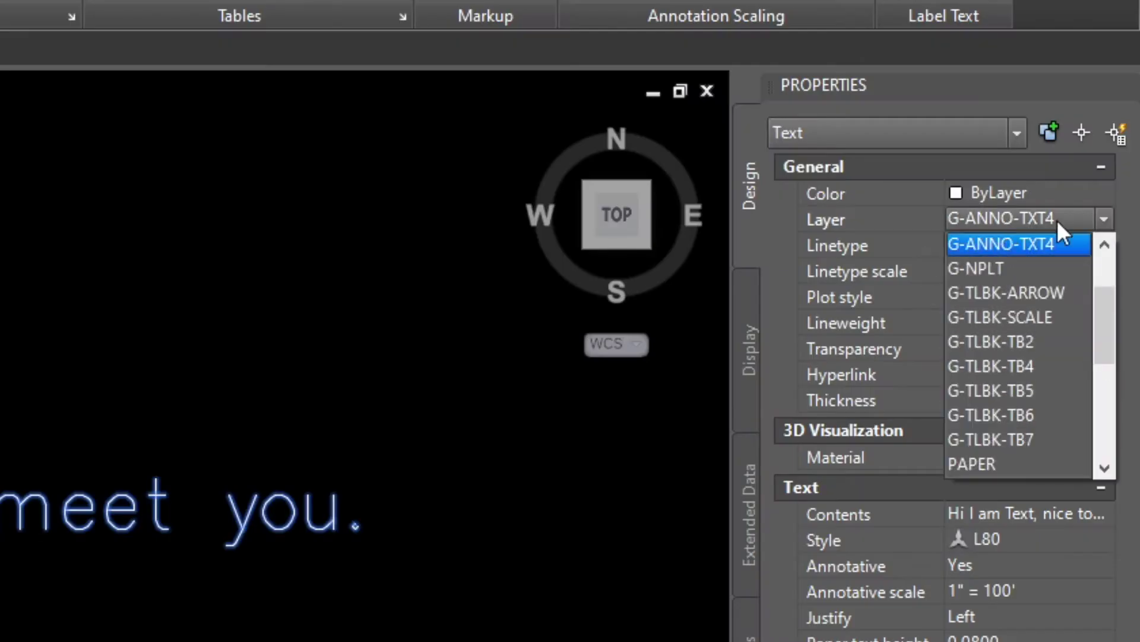
scroll(1050, 357, "up", 2)
scroll(1032, 387, "down", 3)
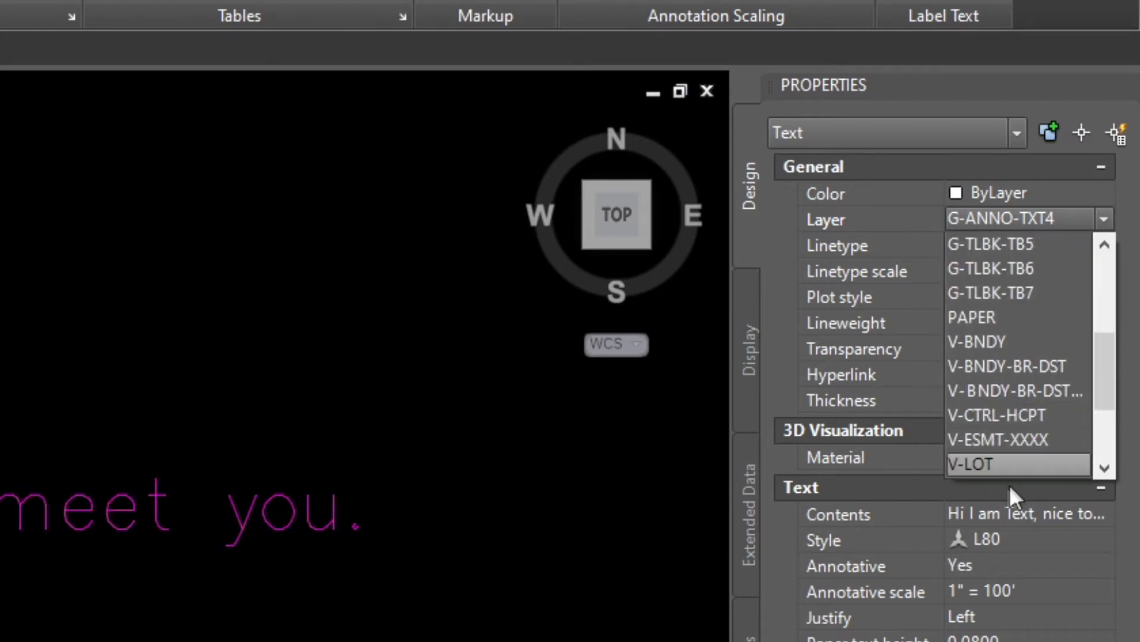
left_click(1010, 464)
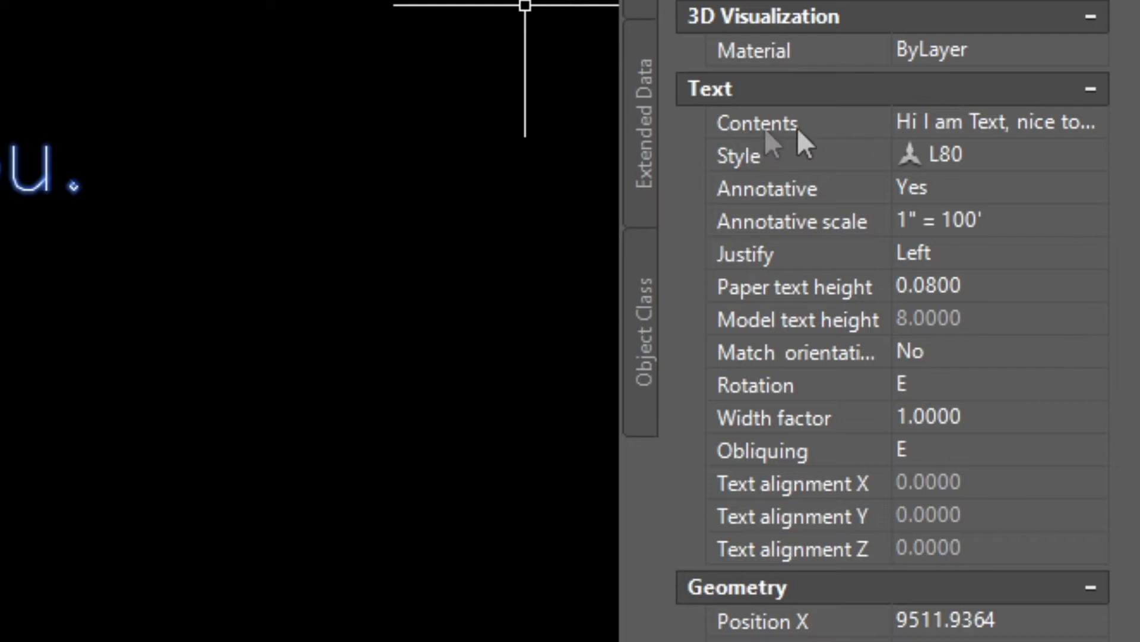
left_click(1003, 124)
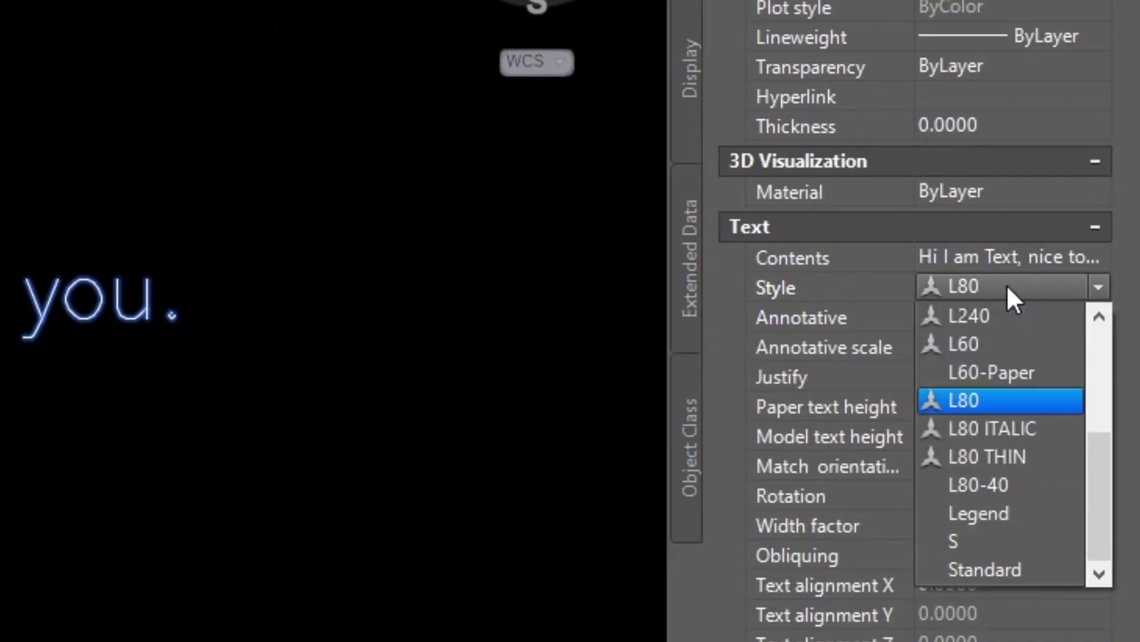
left_click(1007, 284)
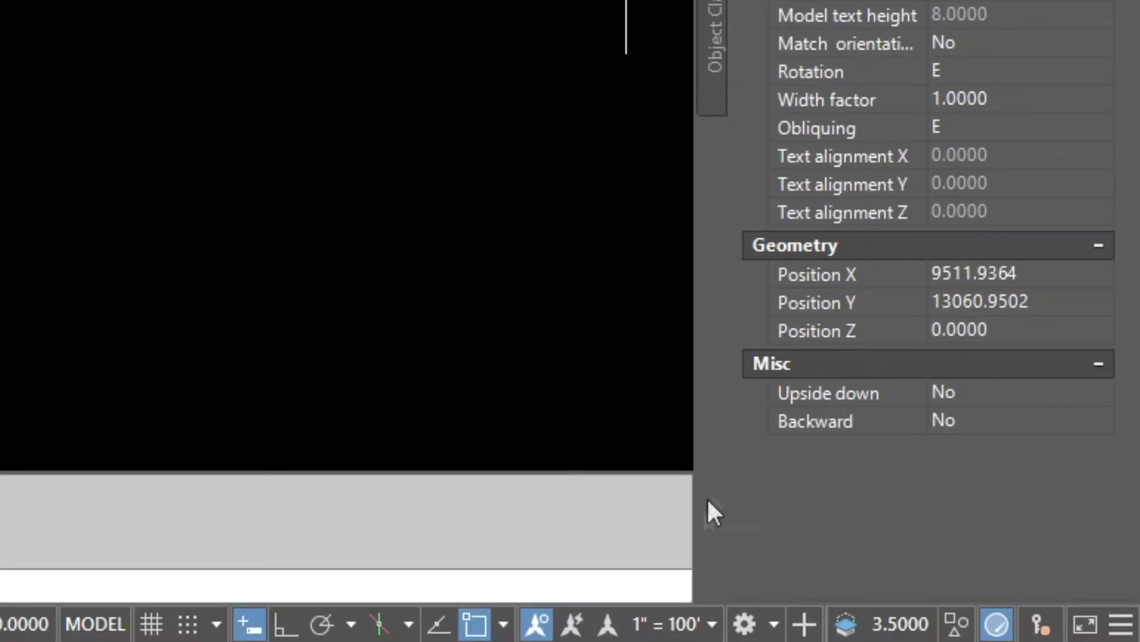
Set the drawing's annotation scale to 1" = 200' and compare the greeting text under it
left_click(667, 624)
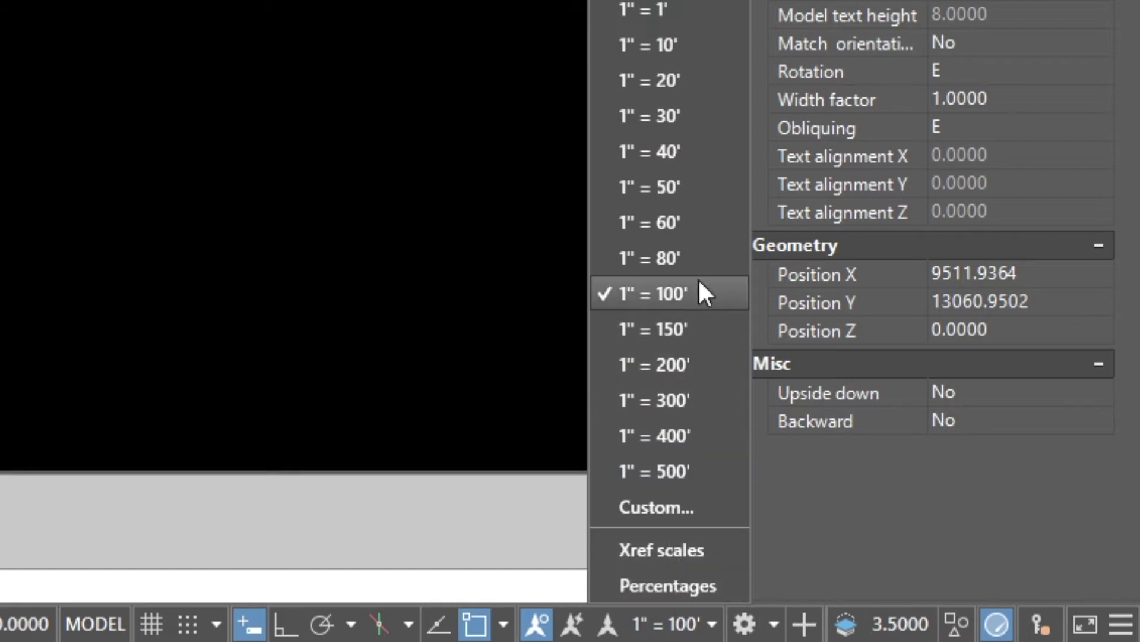
left_click(703, 363)
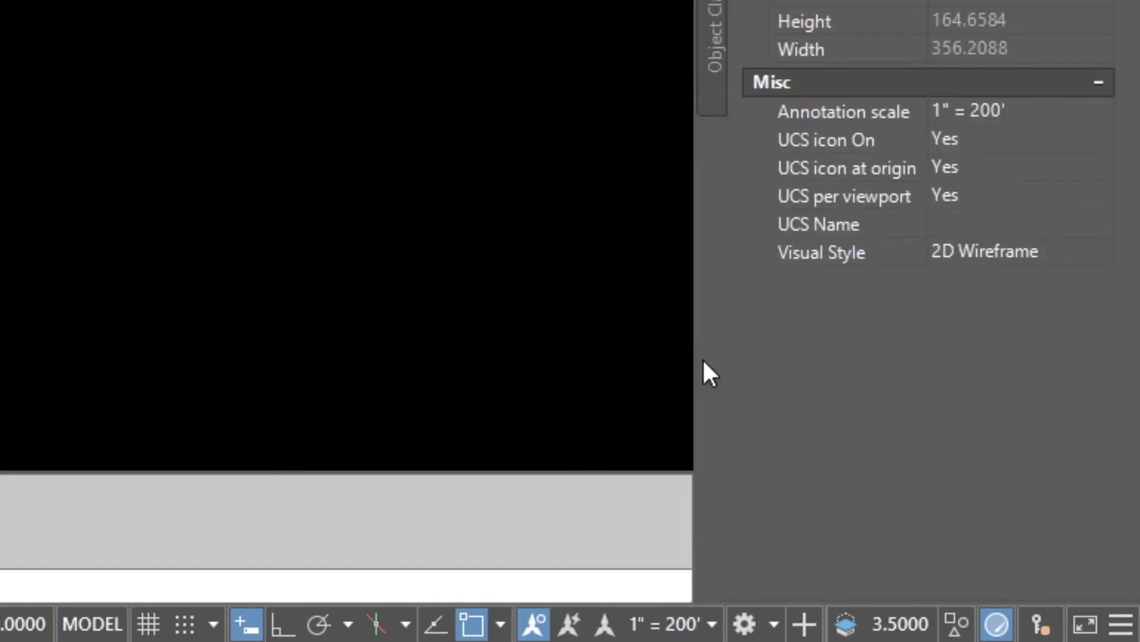
left_click(561, 269)
left_click(3, 0)
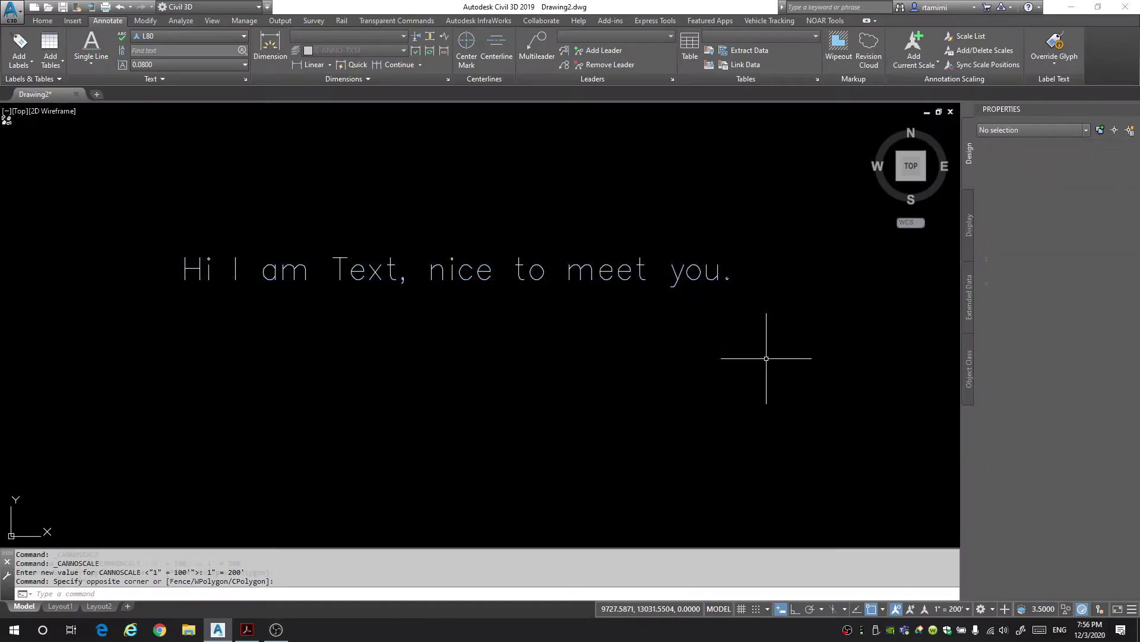
key("Escape")
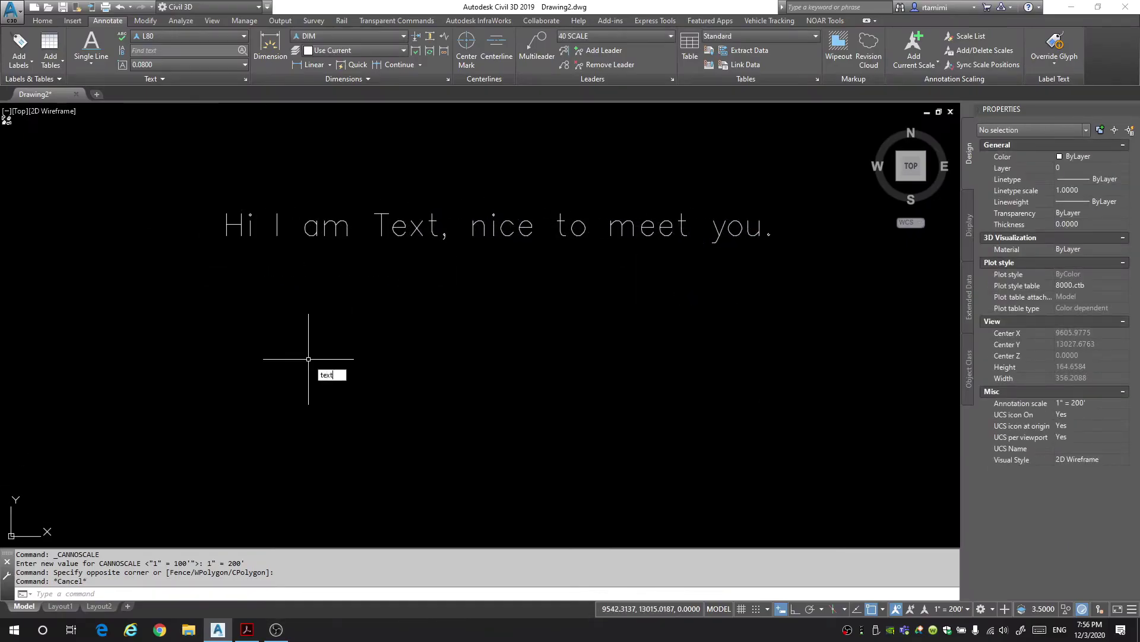
Add a horizontal single-line text reading "This is at 200 scale" directly below the greeting line
key("Return")
left_click(222, 306)
key("Return")
type("This is ")
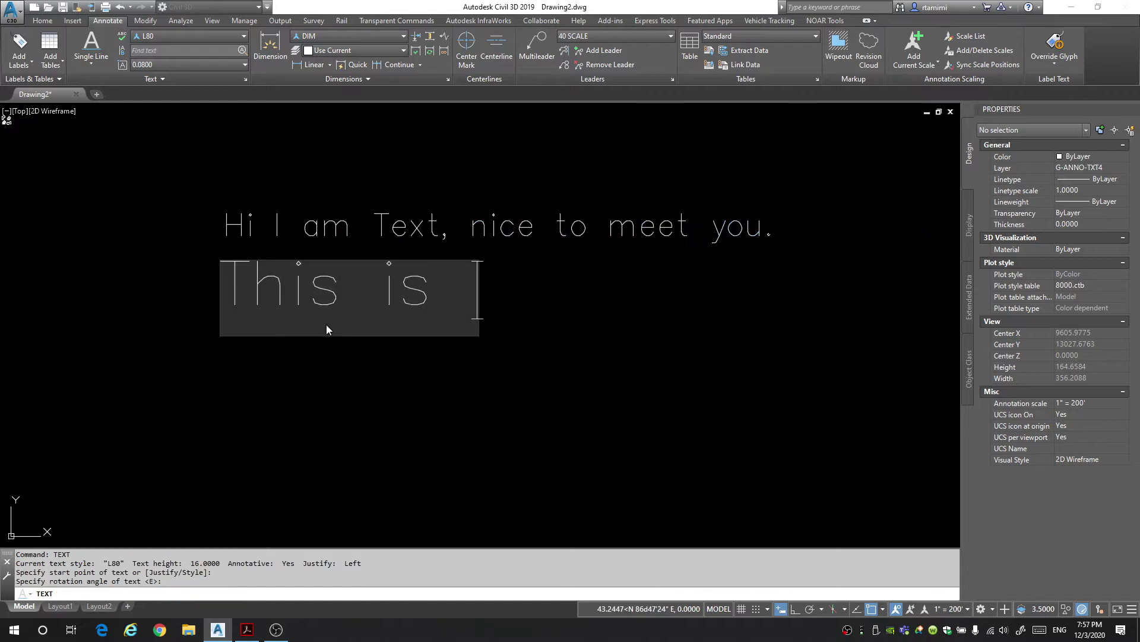
type("at 200 sca")
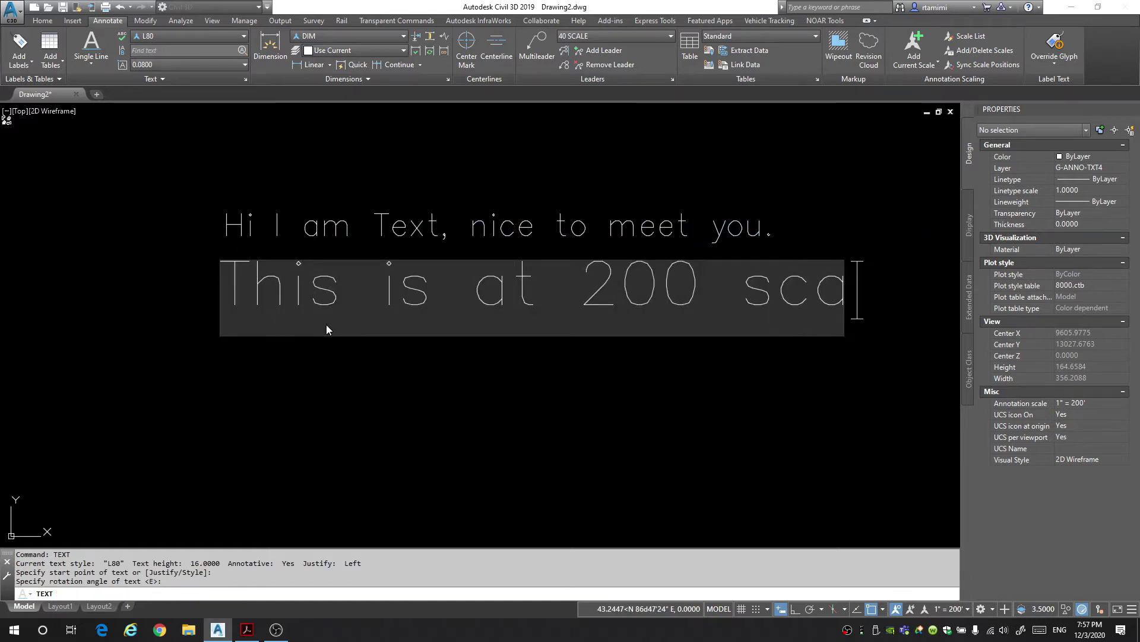
type("le")
key("Escape")
Try Center justification on the greeting text and set its justification to Right
left_click(534, 326)
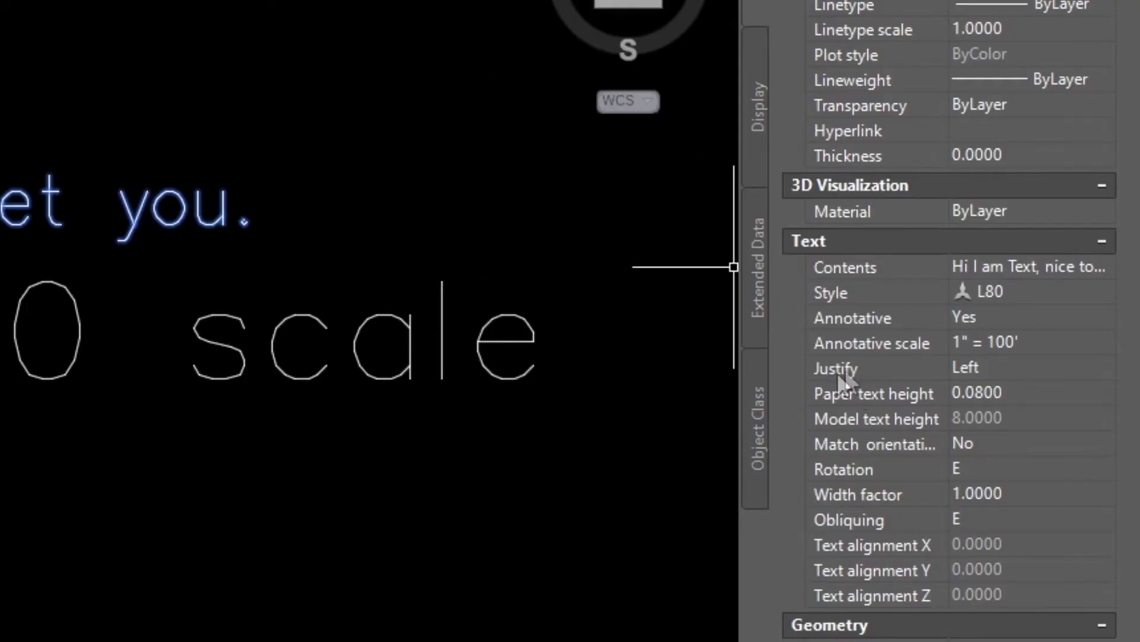
left_click(1055, 365)
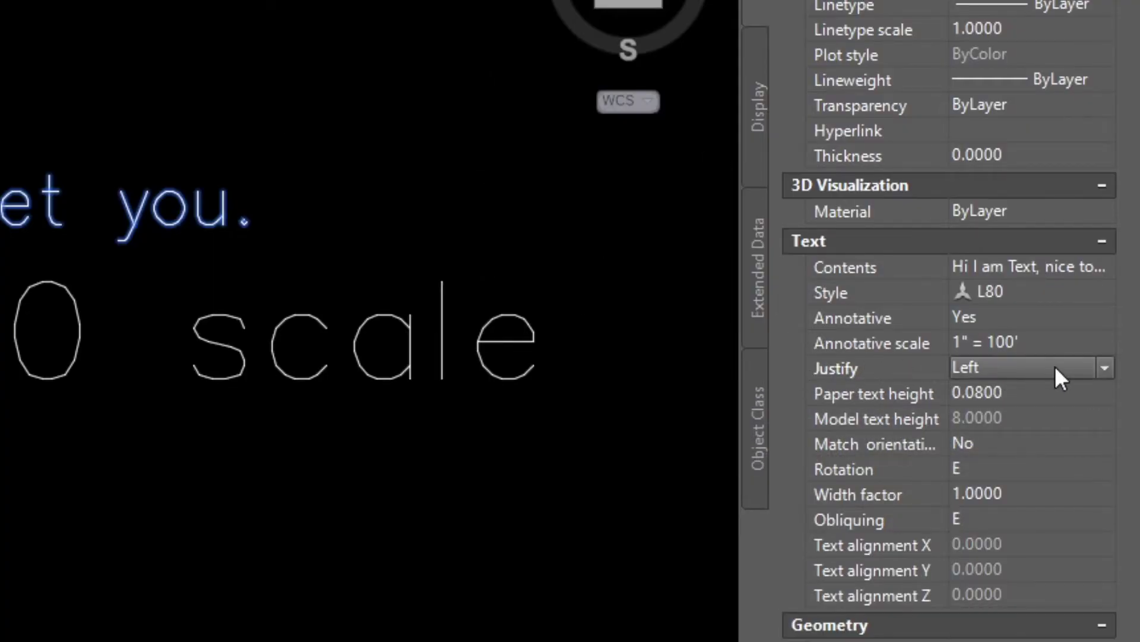
left_click(1055, 365)
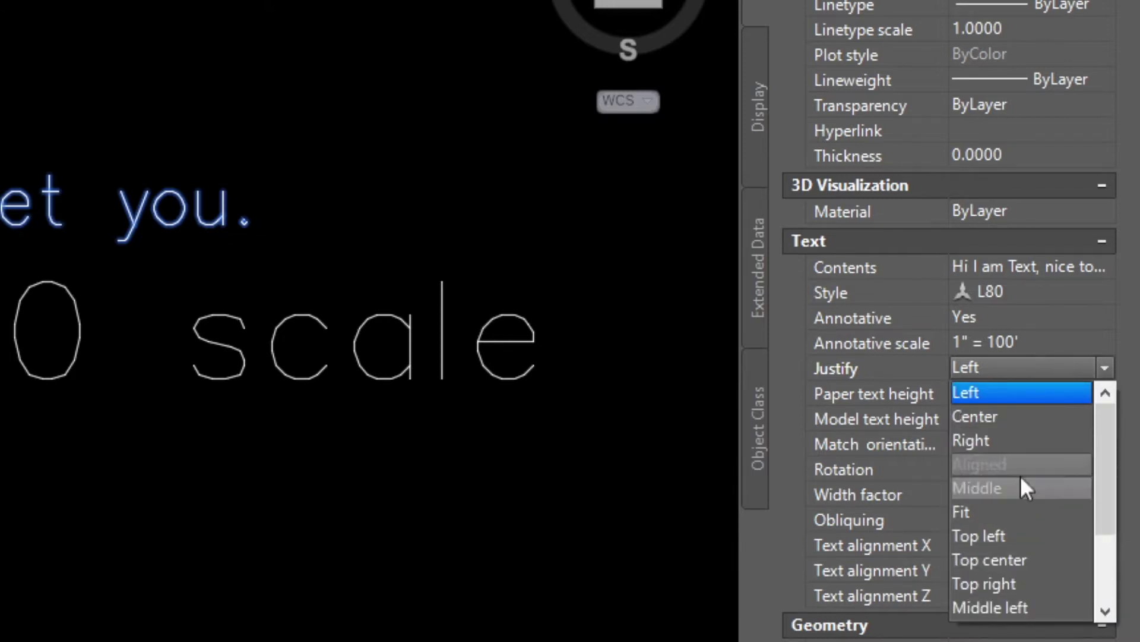
scroll(1054, 438, "down", 2)
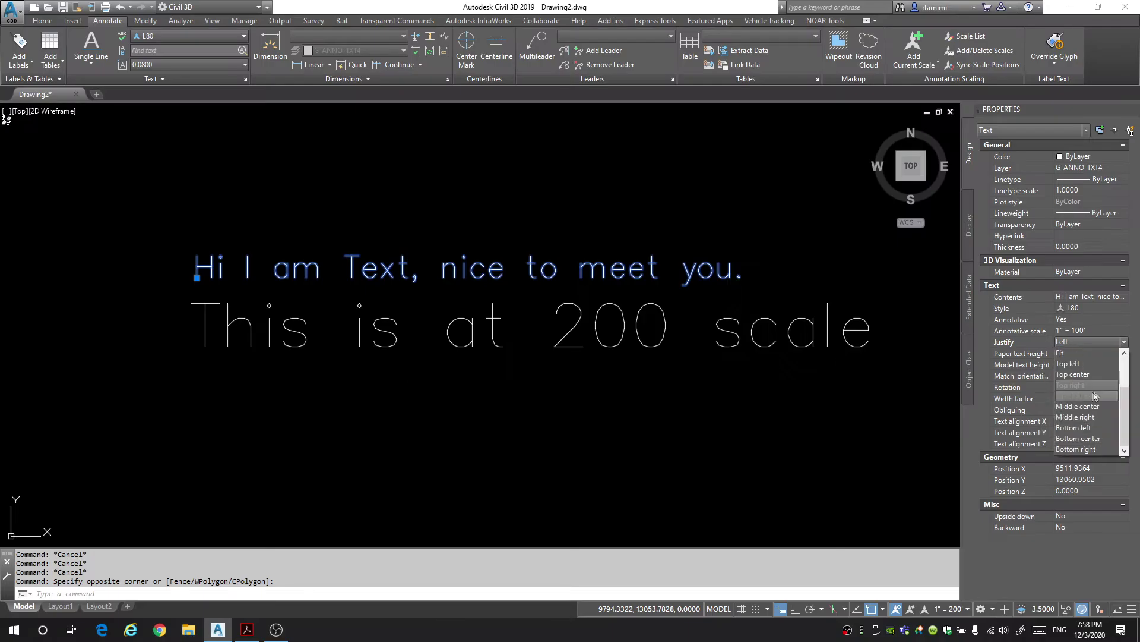
left_click(1088, 365)
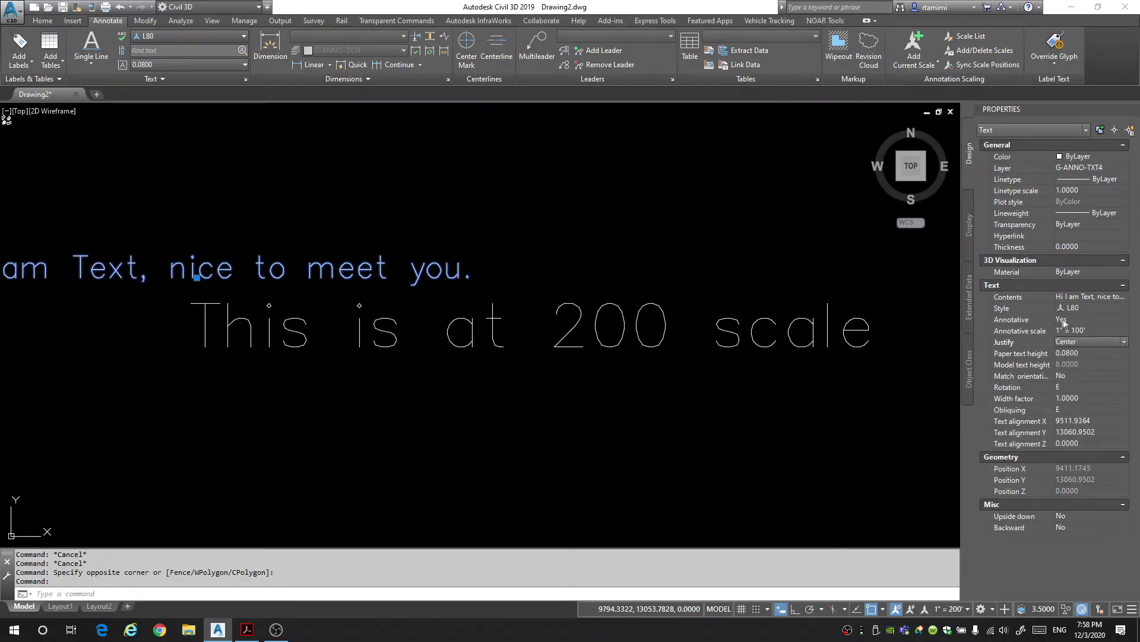
left_click(1075, 341)
left_click(1078, 376)
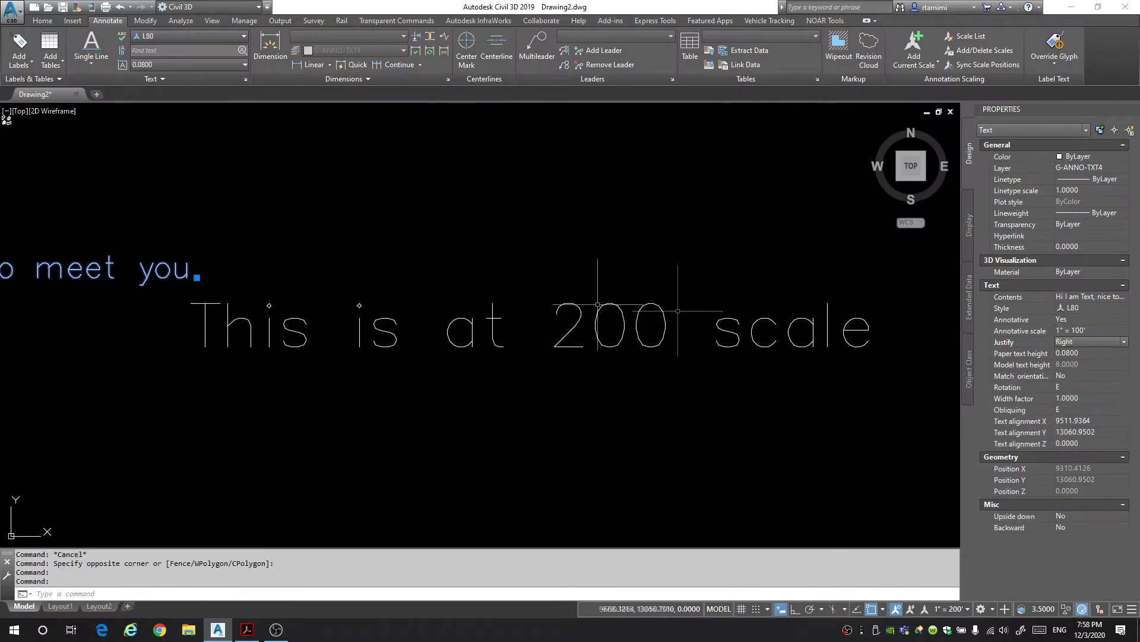
Move the right-justified greeting text by its alignment point to sit directly above the "This is at 200 scale" line
scroll(442, 356, "down", 3)
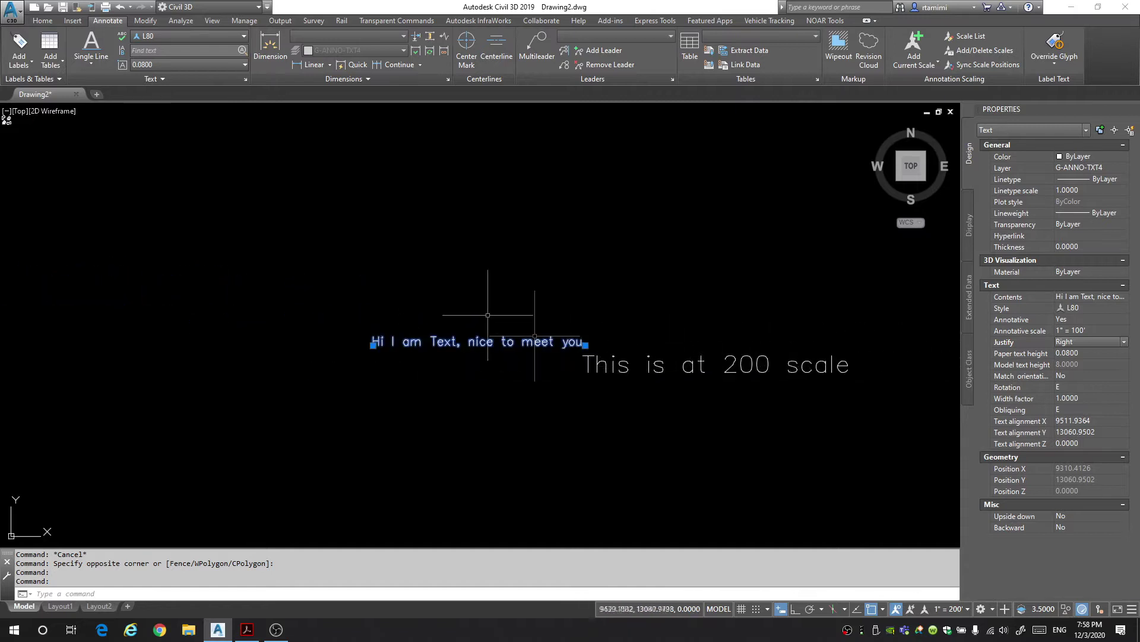
left_click(585, 345)
left_click(800, 344)
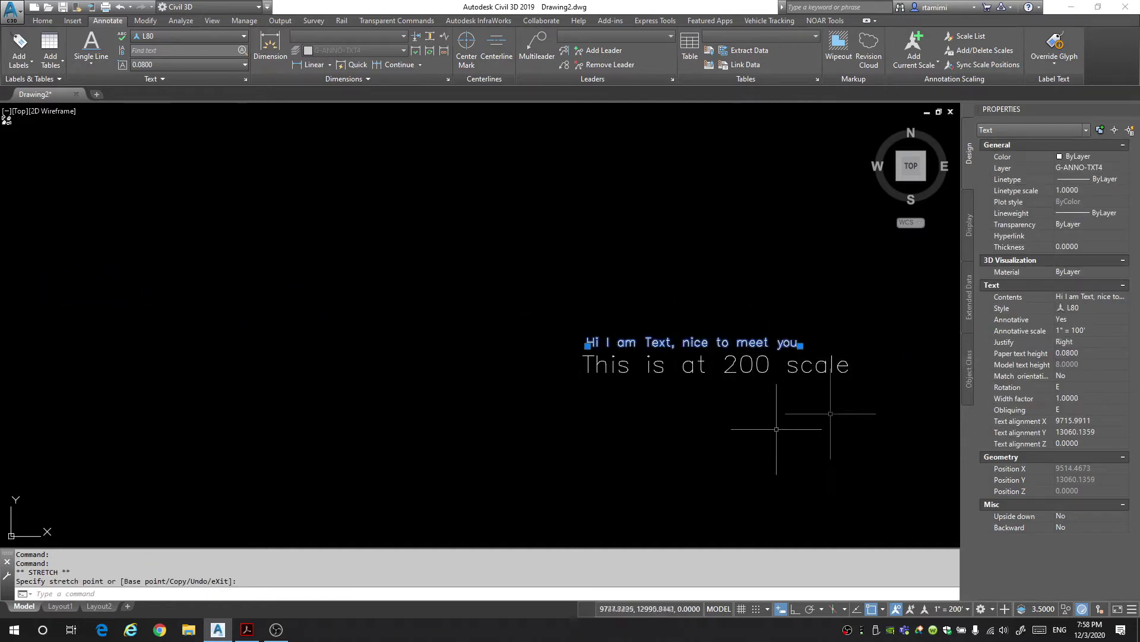
key("Escape")
key("Escape")
key("Escape")
scroll(705, 326, "up", 4)
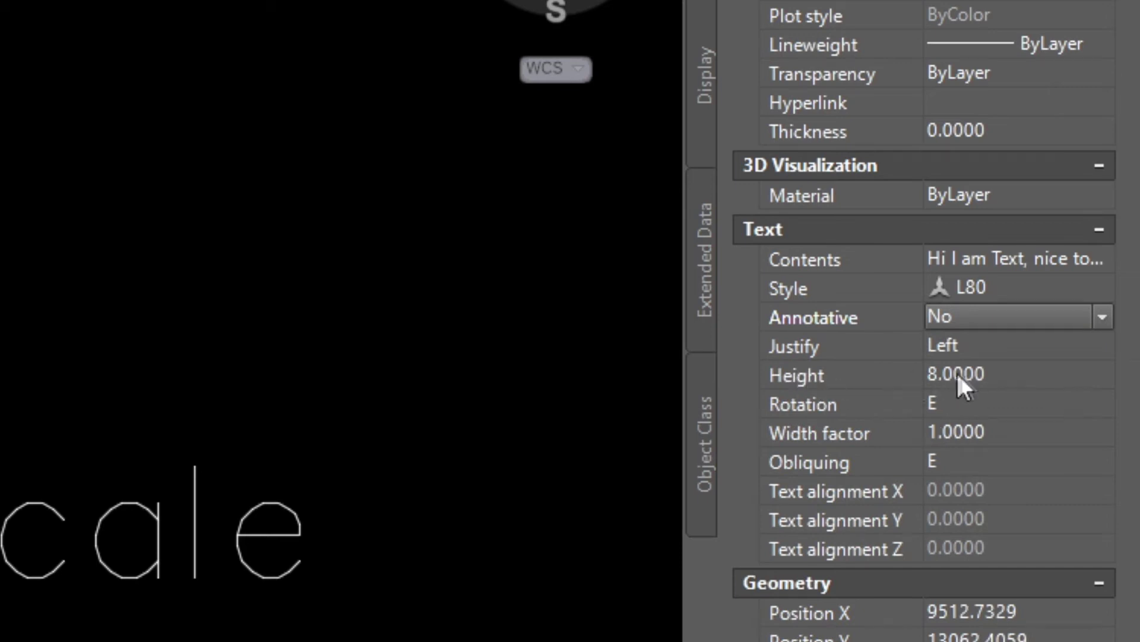
Set the greeting text's Annotative property to Yes and its paper text height to 0.0800
left_click(974, 316)
left_click(962, 336)
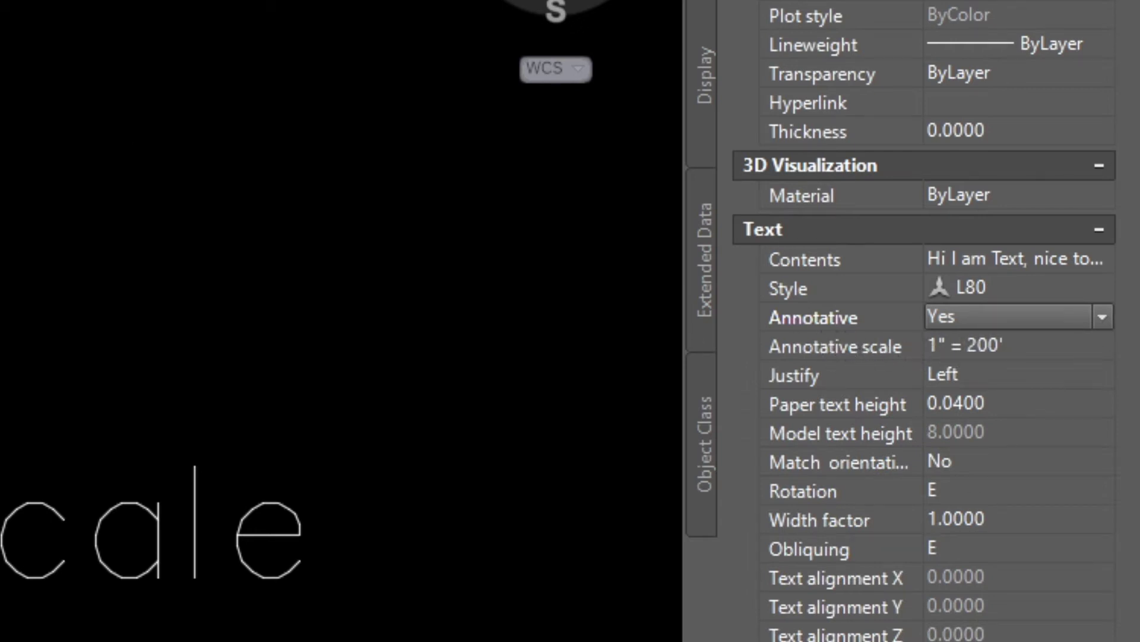
left_click(971, 345)
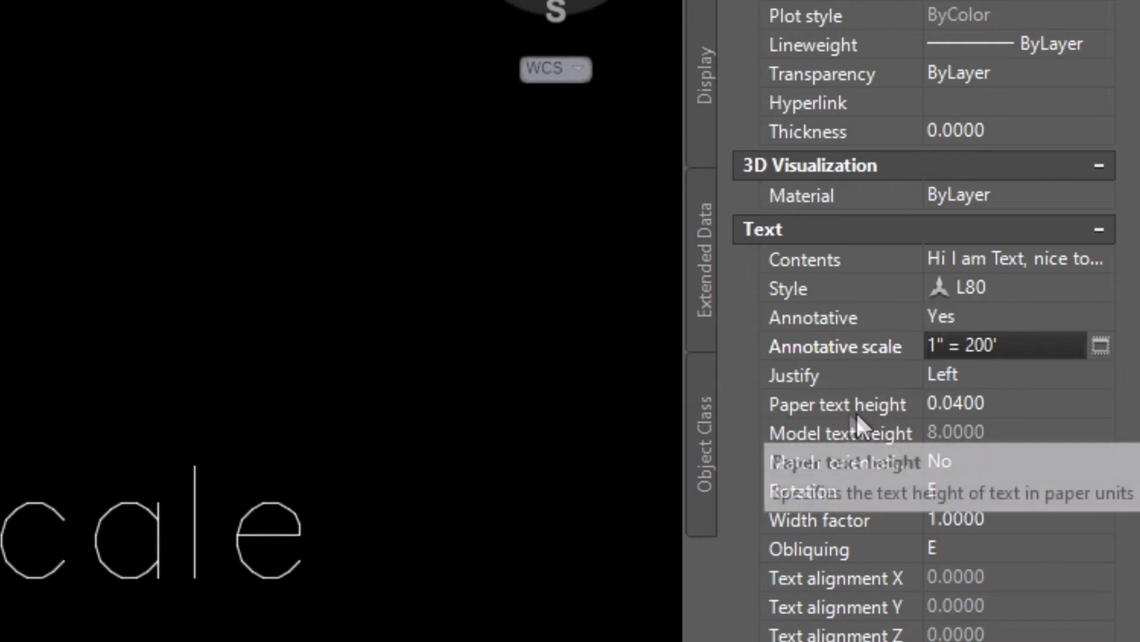
left_click(957, 405)
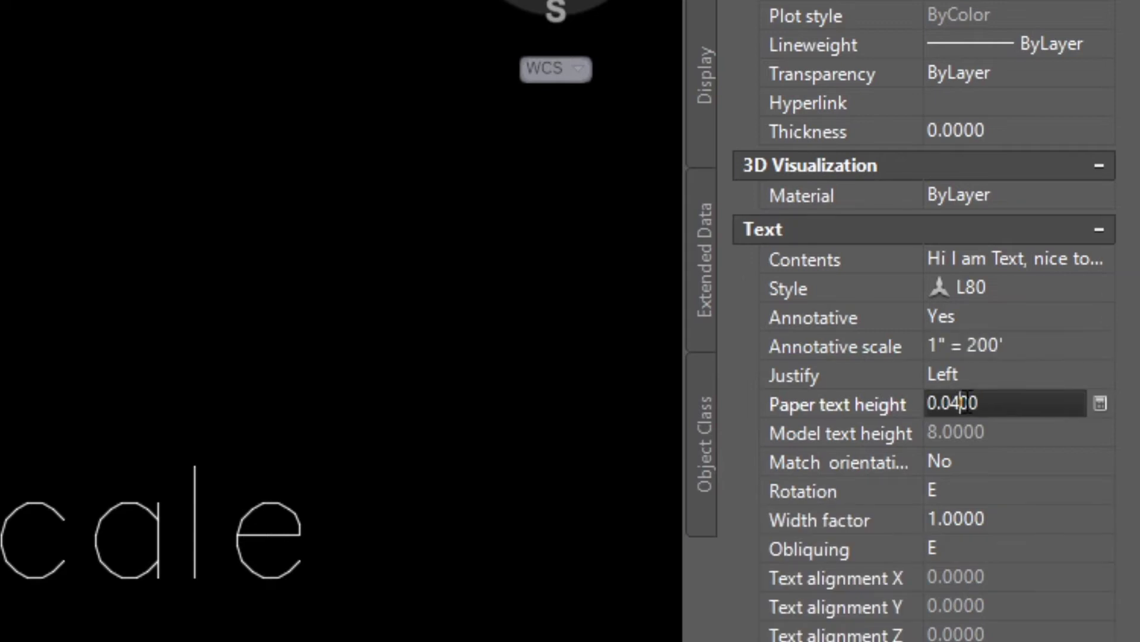
key("BackSpace")
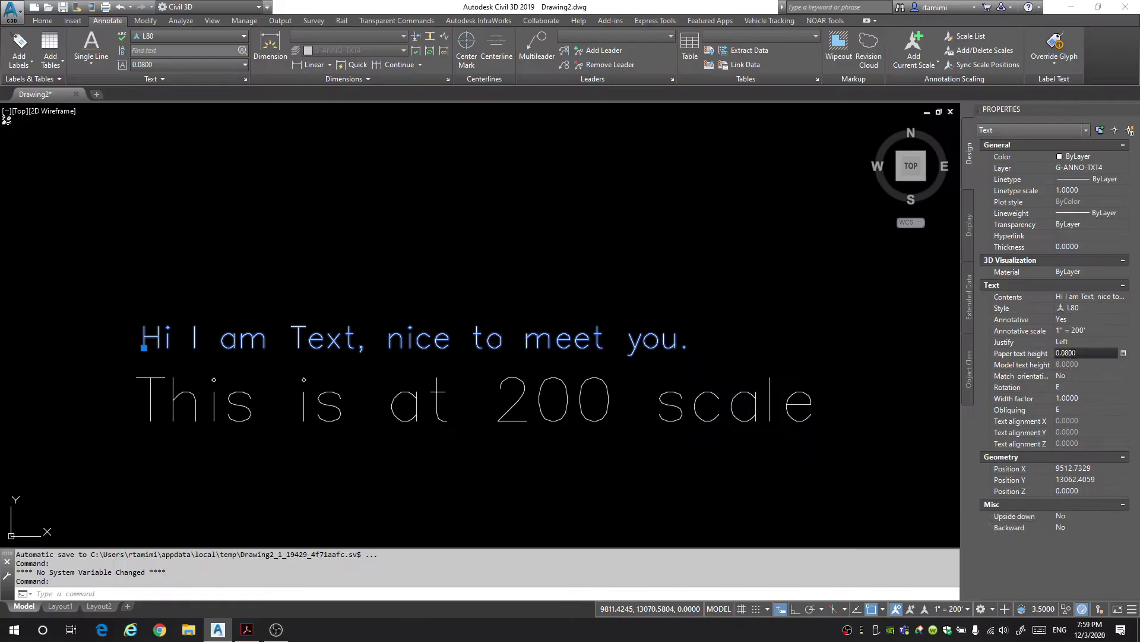
key("Return")
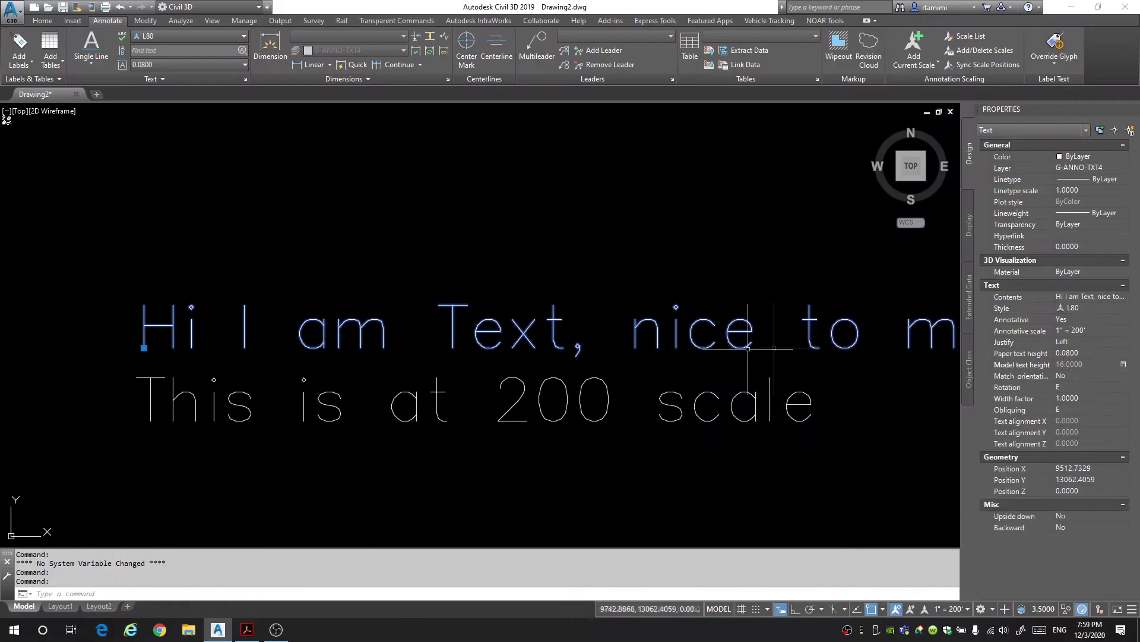
scroll(311, 337, "down", 3)
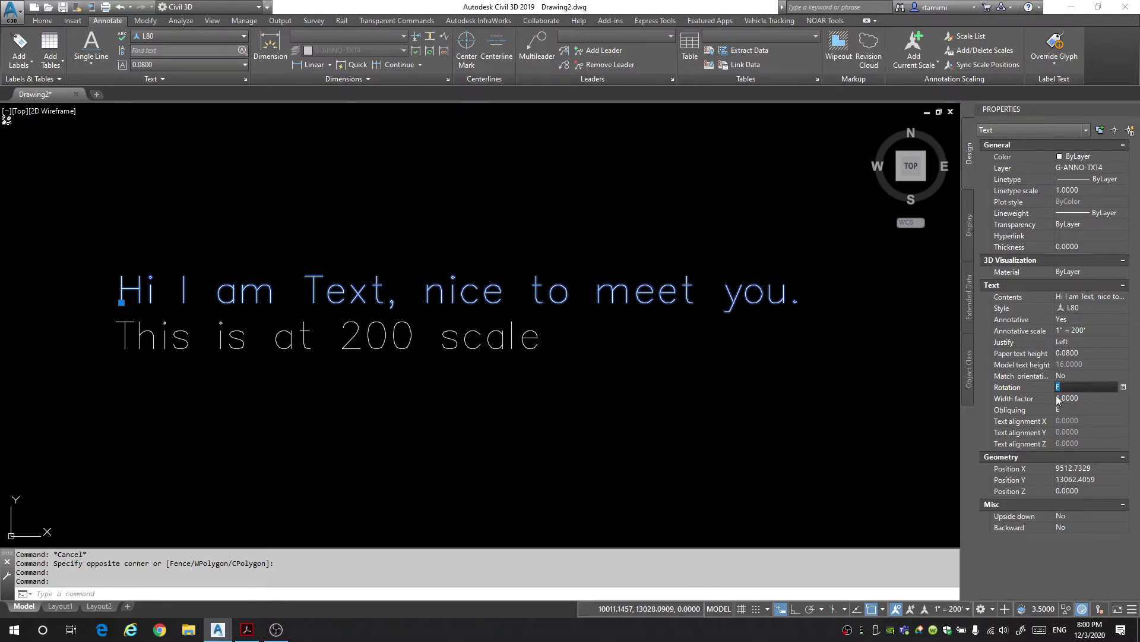
Try a rotation of N on the greeting text so that it reads vertically upward
left_click(1050, 400)
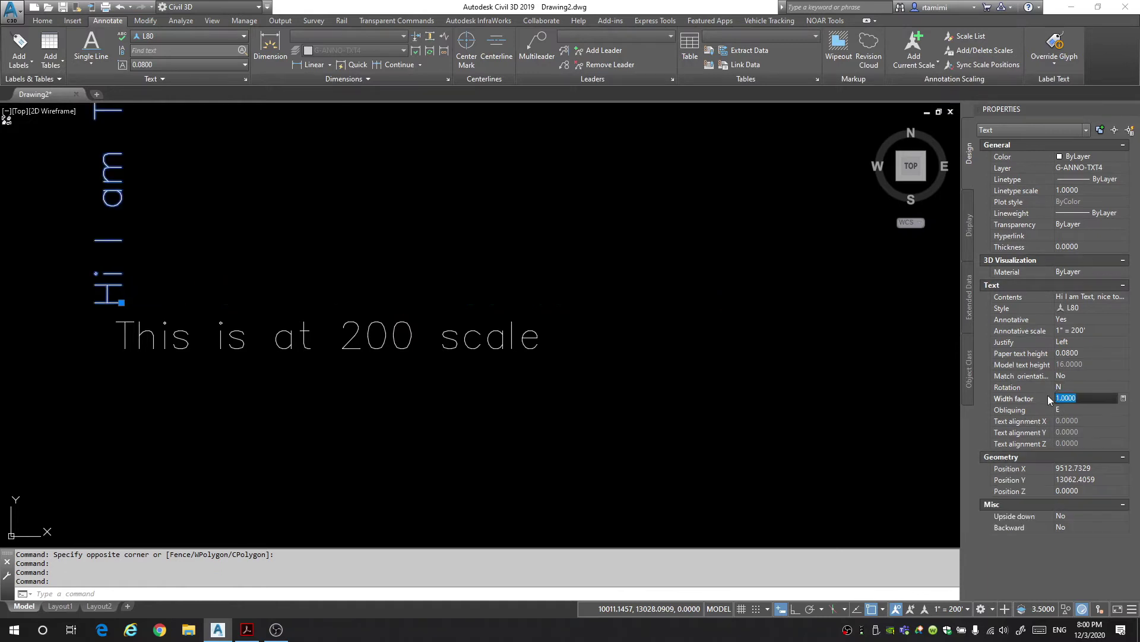
scroll(259, 160, "down", 2)
mouse_move(258, 160)
middle_mouse_down()
mouse_move(484, 247)
mouse_move(523, 344)
middle_mouse_up()
scroll(515, 298, "down", 3)
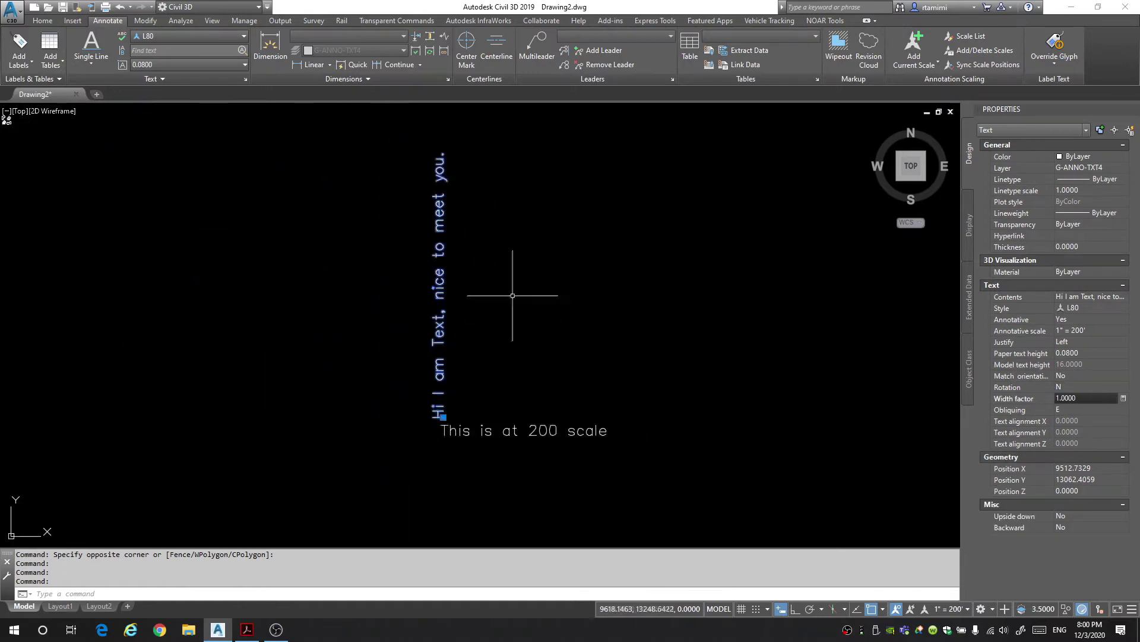
Try a rotation of 45 degrees on the greeting text
left_click(1058, 386)
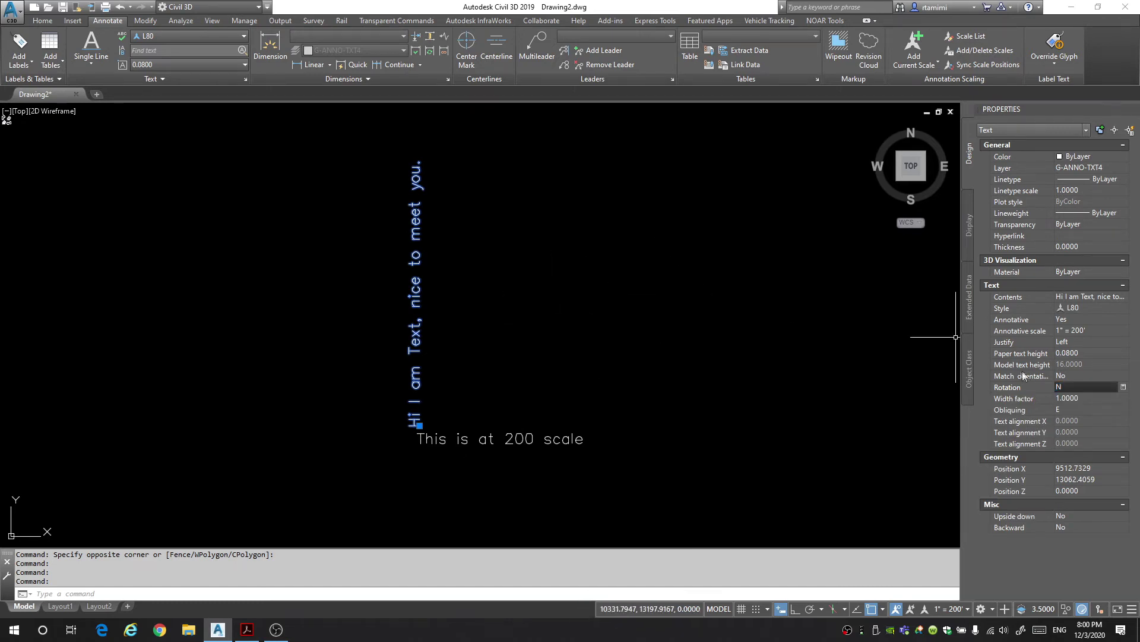
type("45")
left_click(1050, 398)
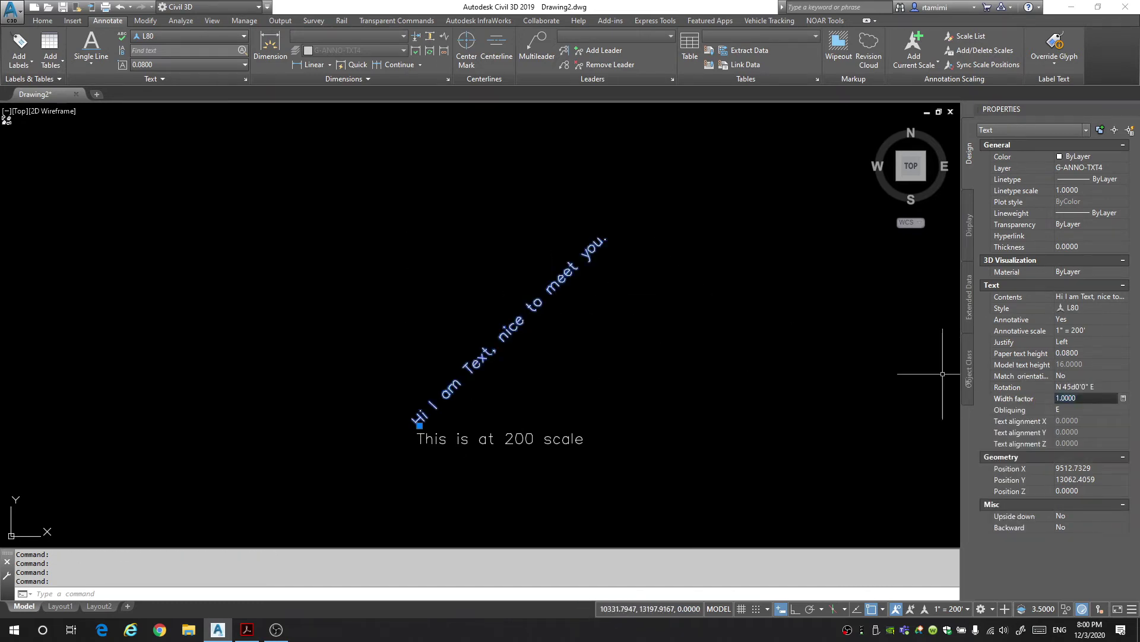
scroll(570, 301, "up", 3)
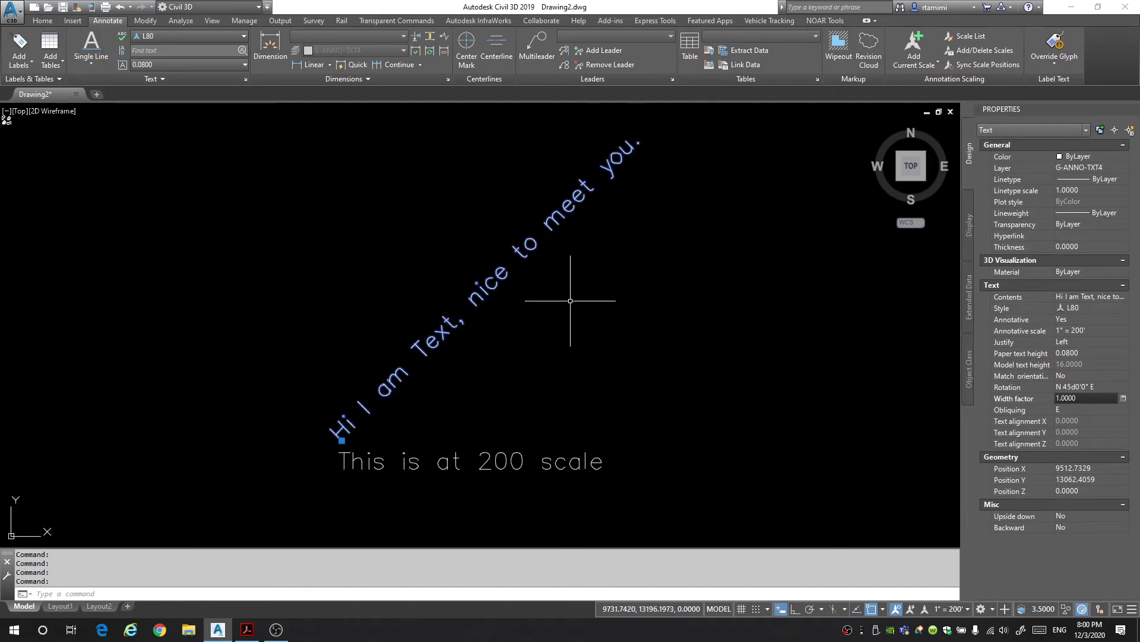
left_click(1010, 410)
left_click(942, 502)
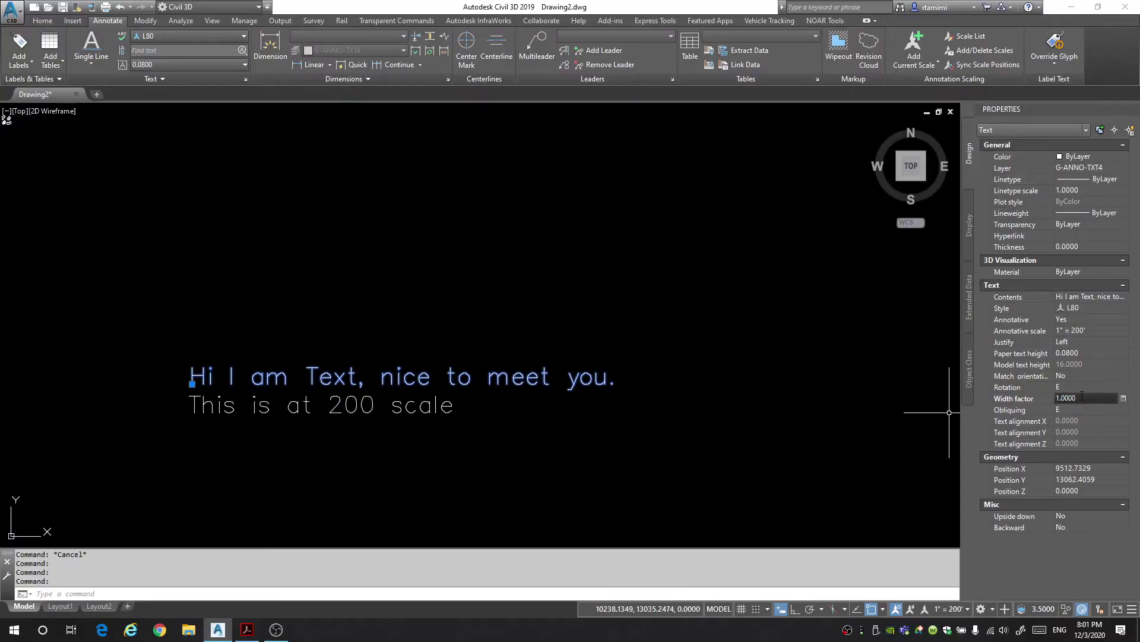
Try width factors of 2 and 5 on the greeting text, and undo its obliquing change
key("Tab")
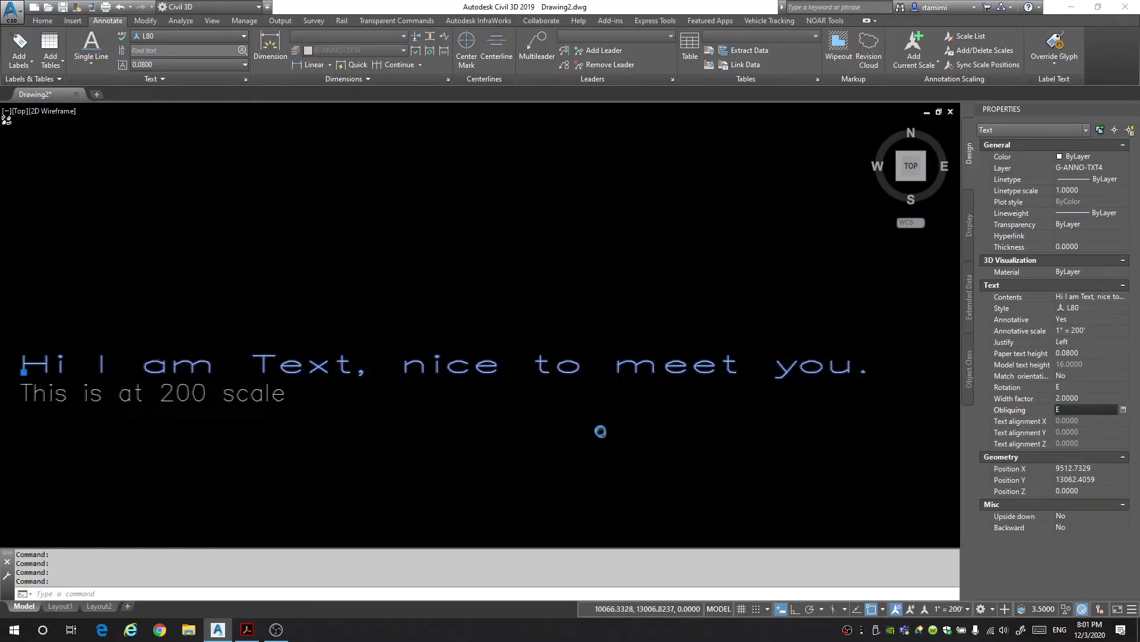
scroll(675, 420, "down", 2)
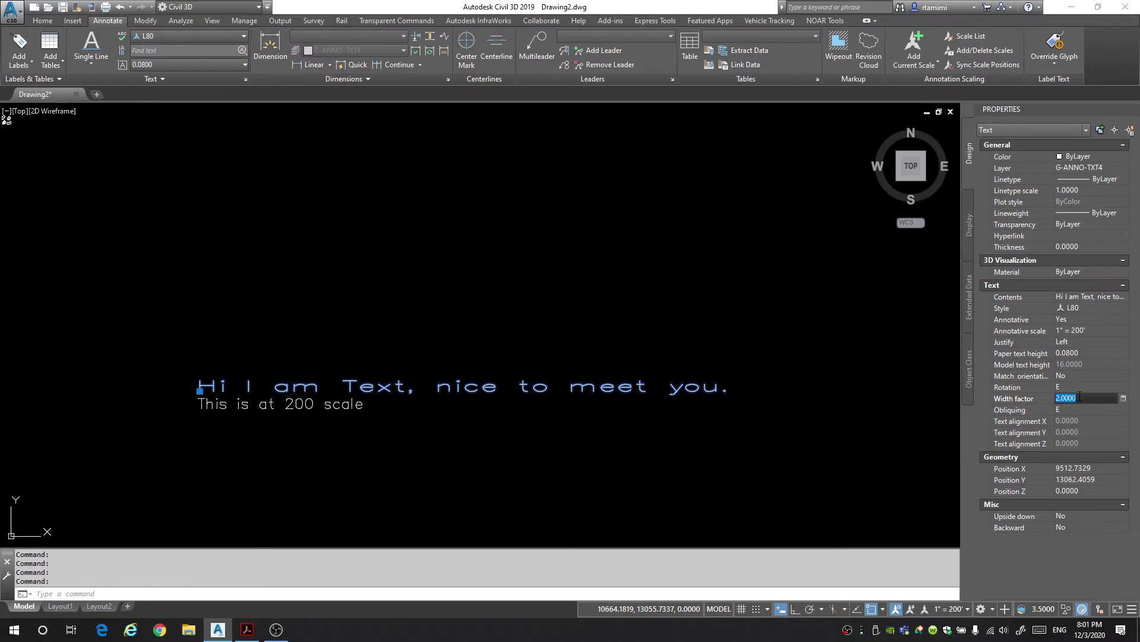
scroll(764, 420, "down", 2)
middle_click_drag(764, 420, 443, 453)
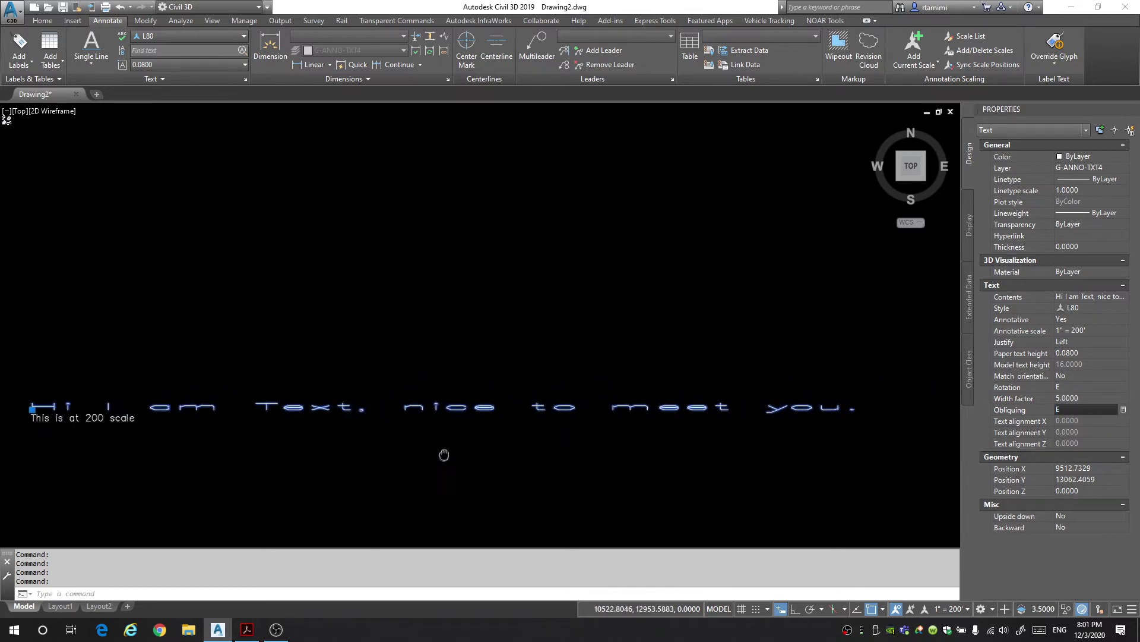
key("Escape")
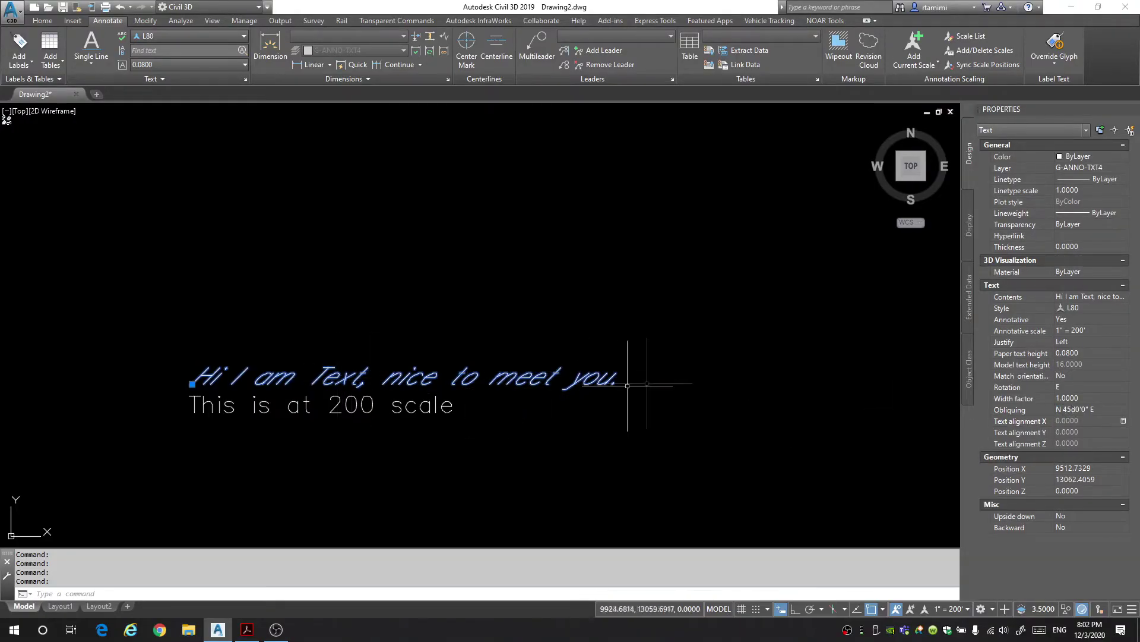
key("ctrl+z")
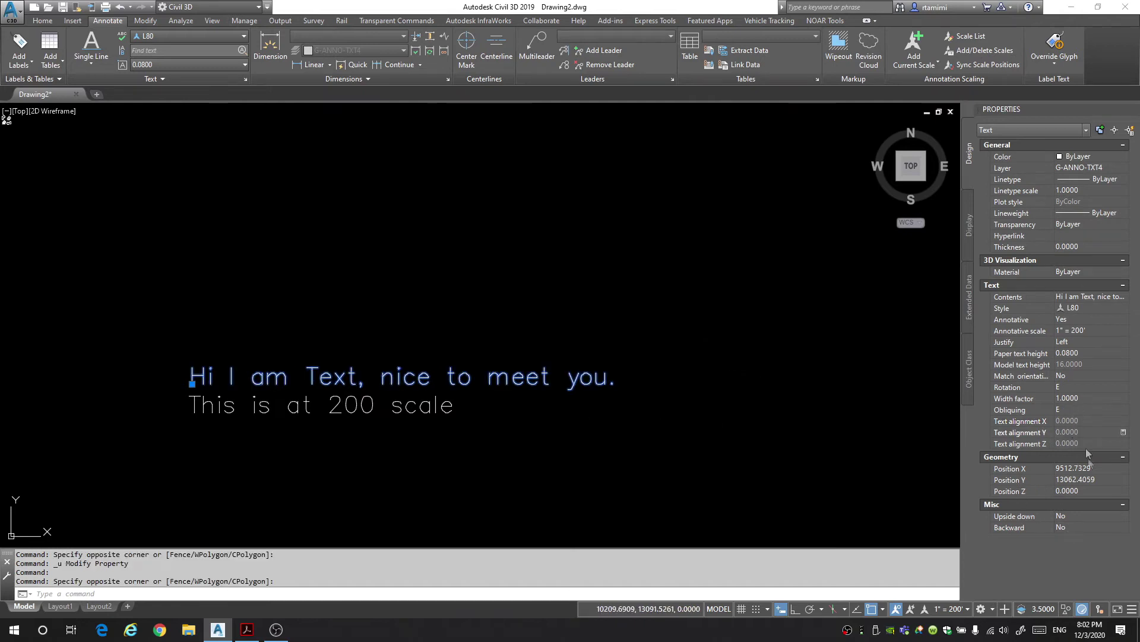
Try the greeting text with Upside down and Backward set to Yes, and reset both options to No
double_click(1075, 516)
double_click(1068, 527)
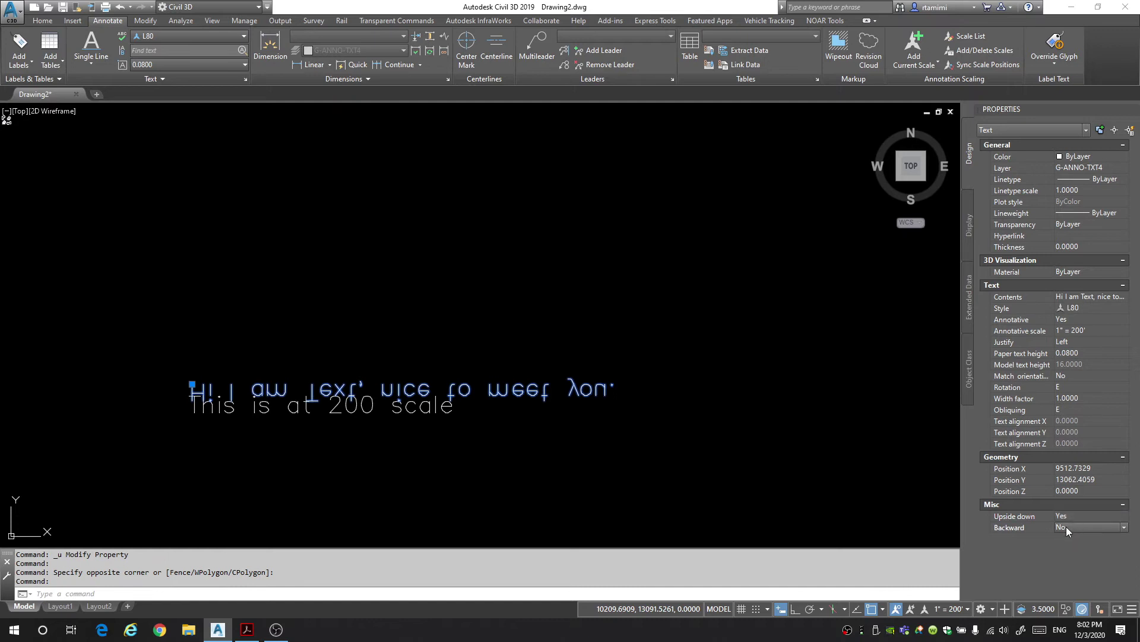
middle_click_drag(349, 401, 795, 382)
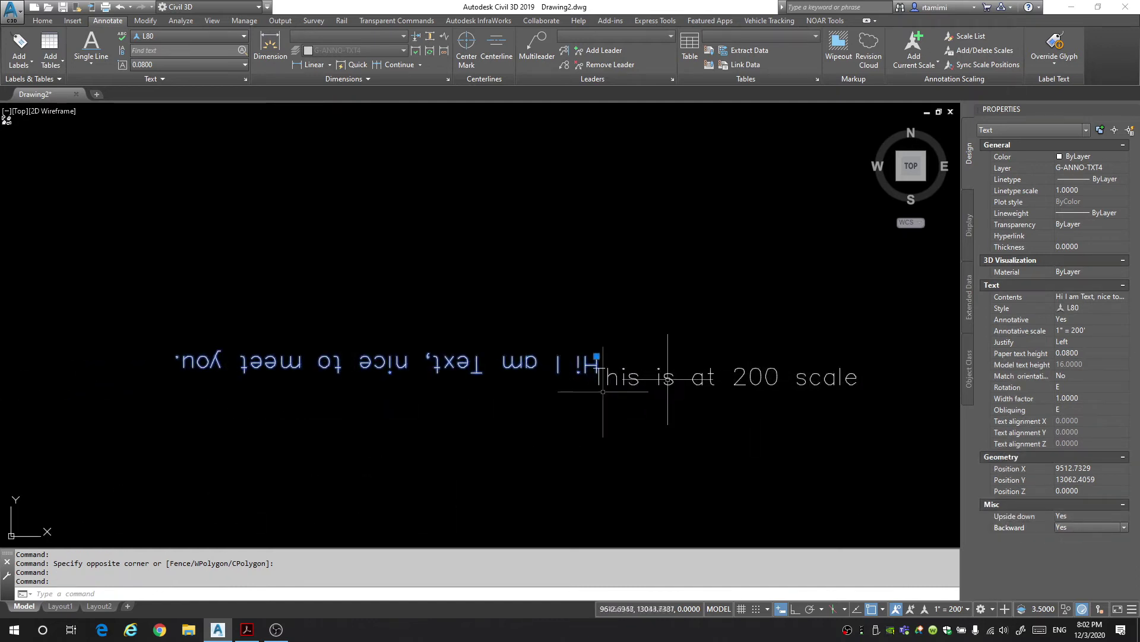
scroll(794, 382, "down", 2)
left_click(1072, 517)
left_click(1077, 537)
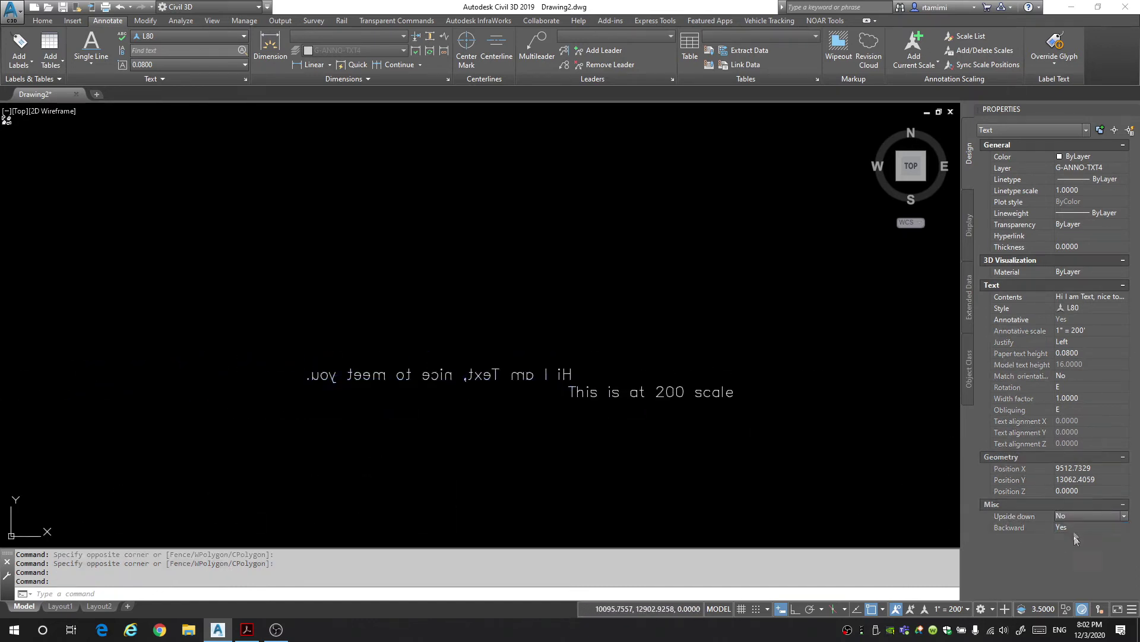
left_click(1075, 527)
left_click(1072, 526)
left_click(1063, 547)
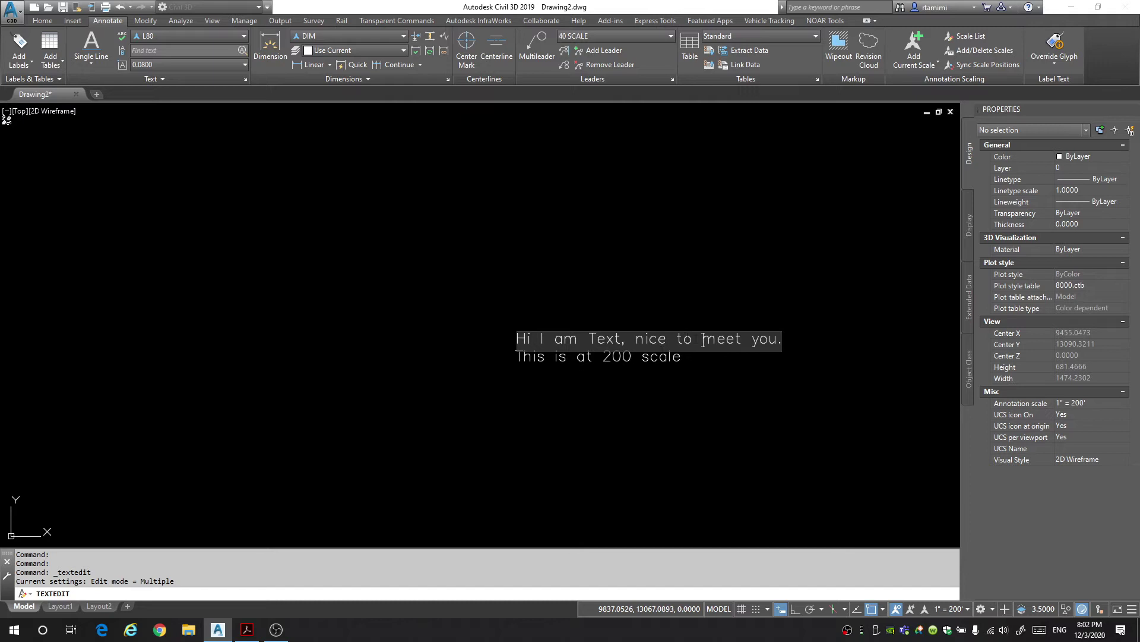
Open the greeting text and the "This is at 200 scale" line for in-place editing in turn, and exit text editing
key("Return")
left_click(580, 359)
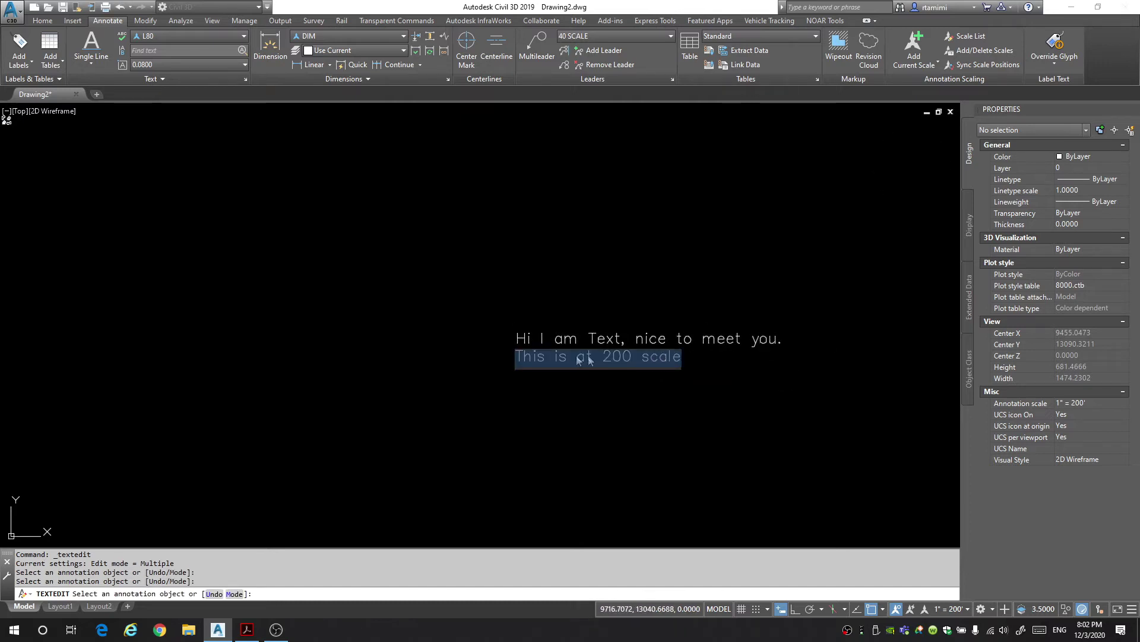
key("Escape")
key("Escape")
scroll(613, 357, "down", 3)
left_click(661, 383)
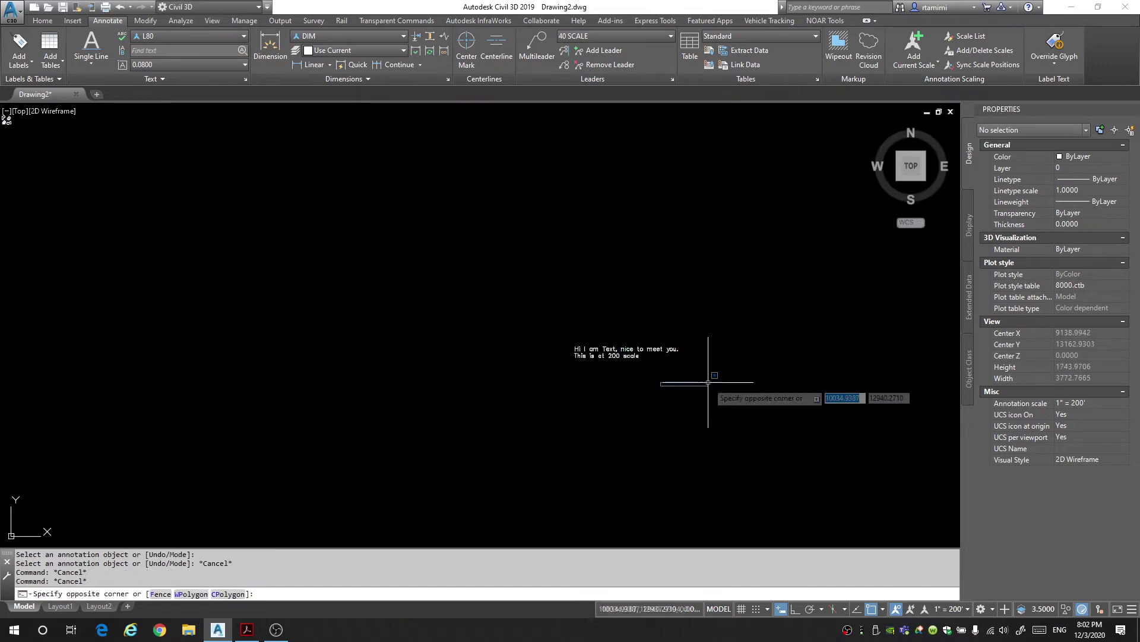
left_click(687, 176)
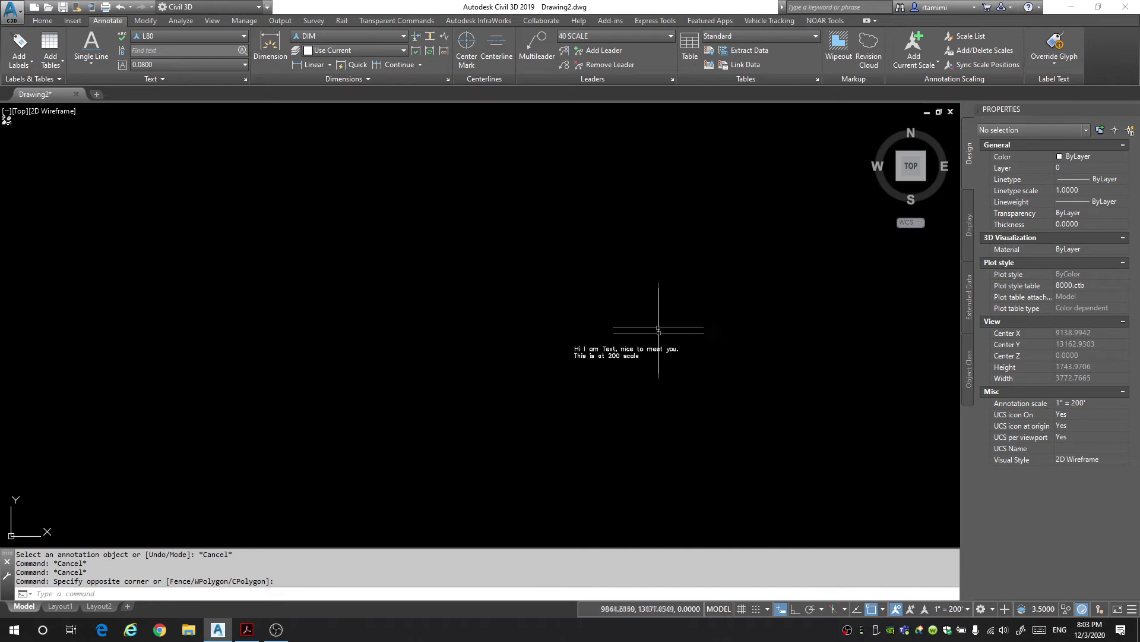
Try extending the greeting text with a very long run of random letters after "you" to test single-line behavior
middle_click_drag(586, 304, 542, 307)
double_click(538, 305)
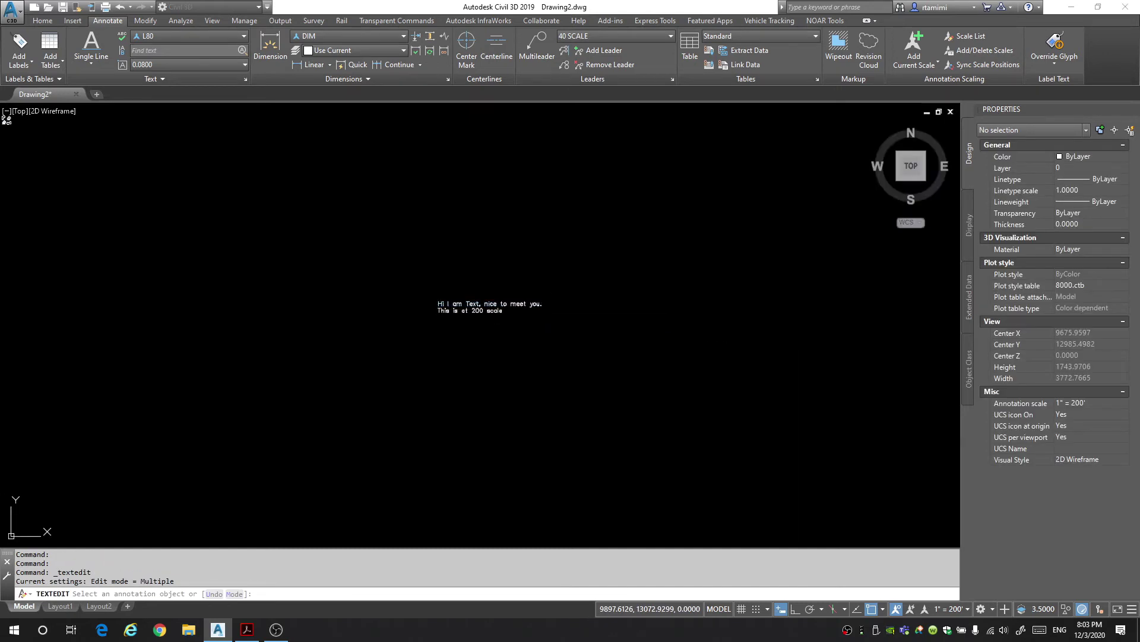
type("gdfgkhj")
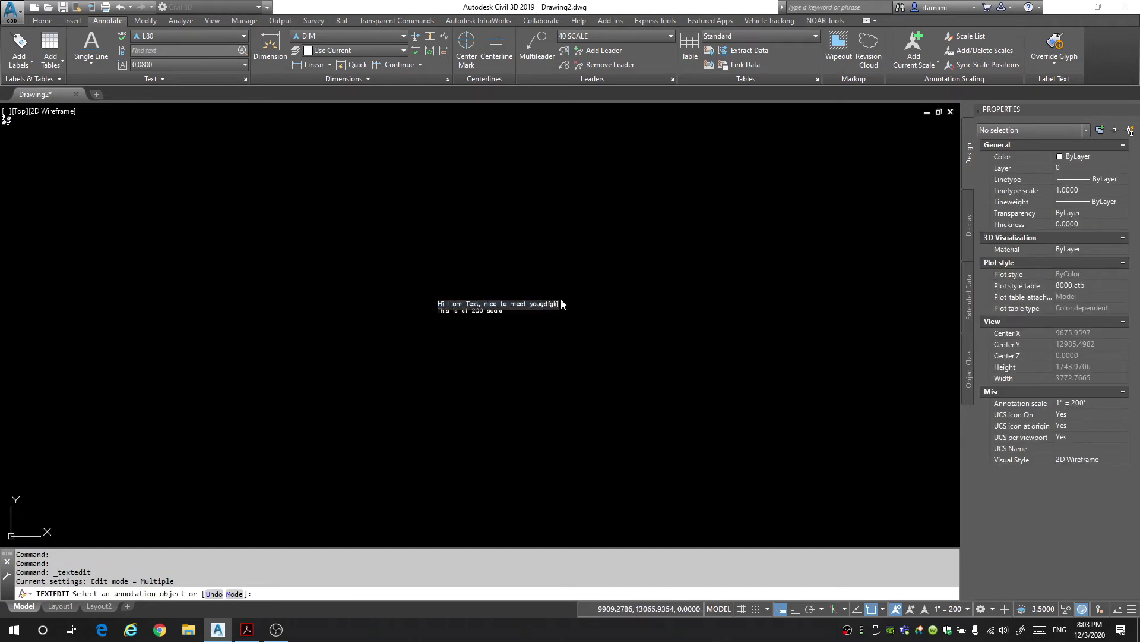
type("dfjkghdfjklghdfkjghdfjkghdfjghdfjhgjdfhgjkdfhgjkdfhg")
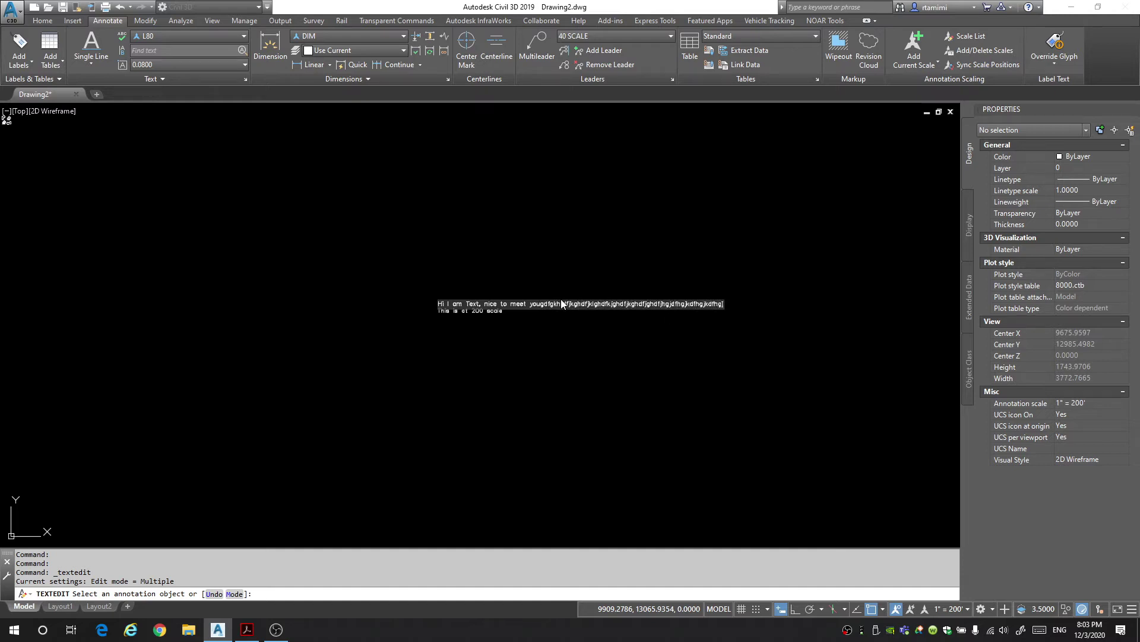
type("hdfjghdfkjghdfkjghdfkjghdkjfhsdklhfsdjkfhsdjfkjshdhfkljshkjfshdkjfhsdkj")
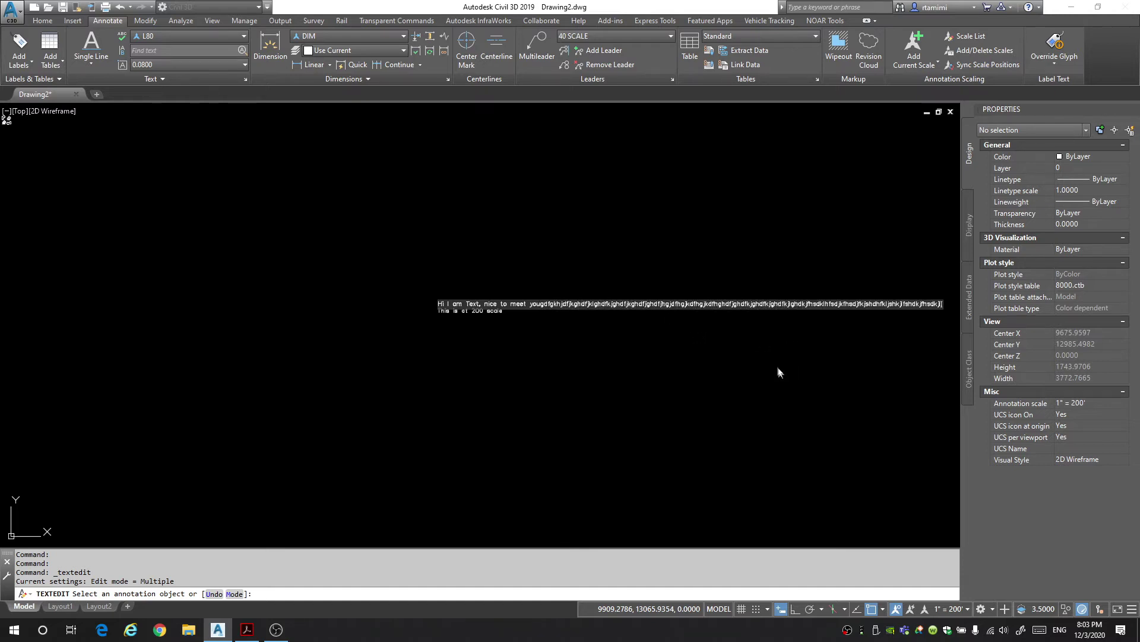
left_click(780, 372)
key("Escape")
key("Escape")
left_click(871, 281)
middle_click_drag(874, 314, 746, 334)
middle_click_drag(371, 327, 522, 300)
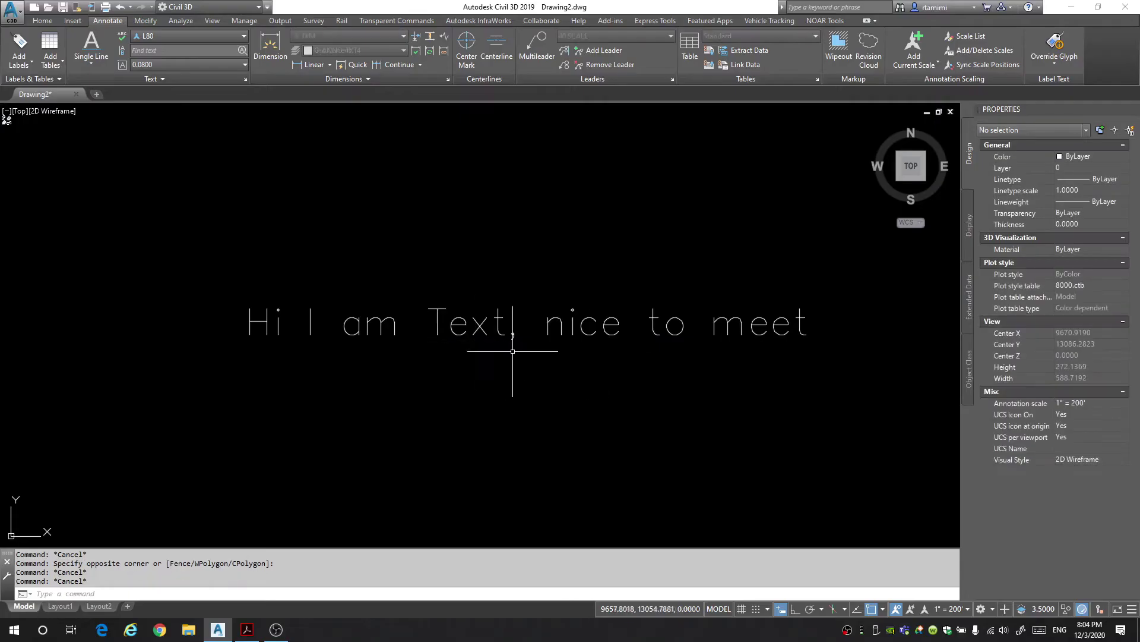
Change the color of the greeting text from ByLayer to Red in its properties
scroll(548, 362, "down", 2)
scroll(407, 319, "up", 2)
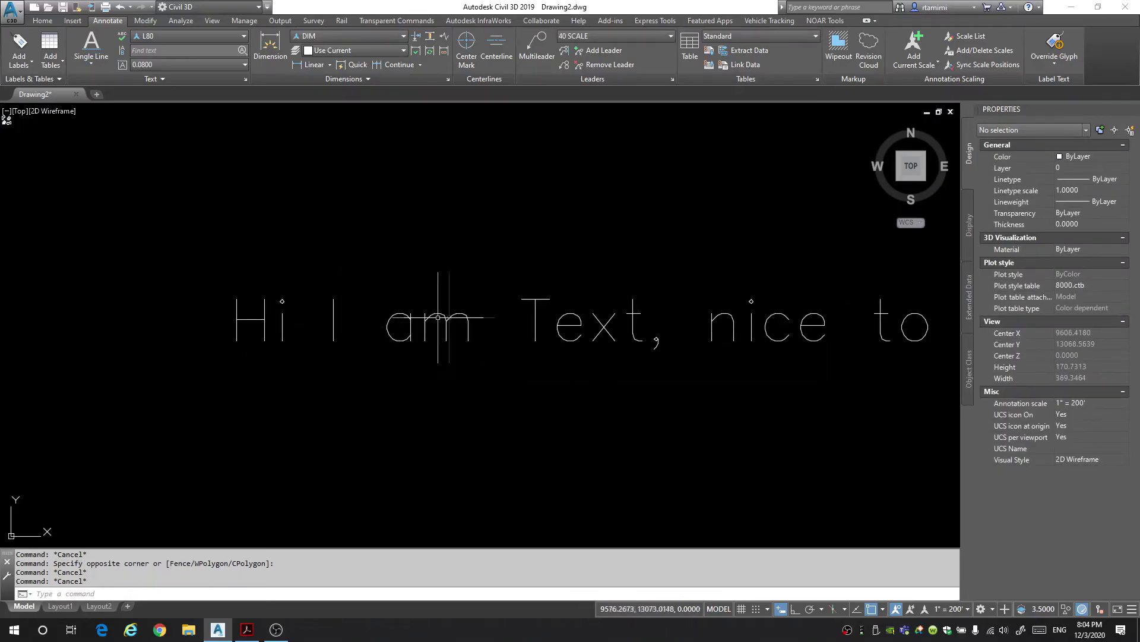
left_click(594, 324)
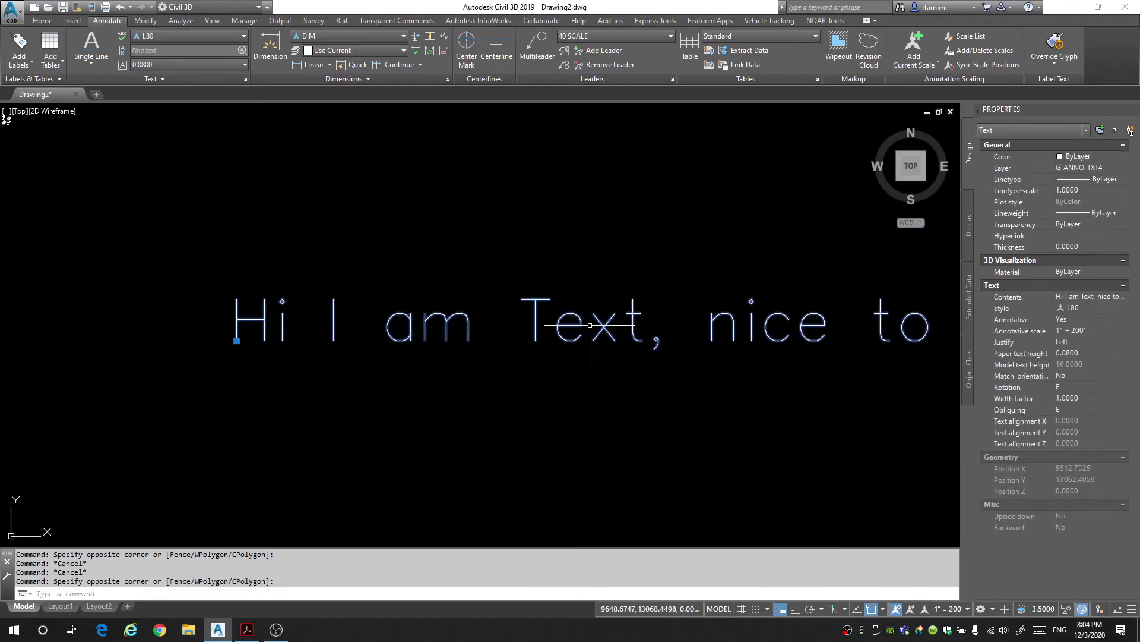
left_click(1077, 157)
left_click(1076, 189)
middle_click_drag(820, 254, 648, 255)
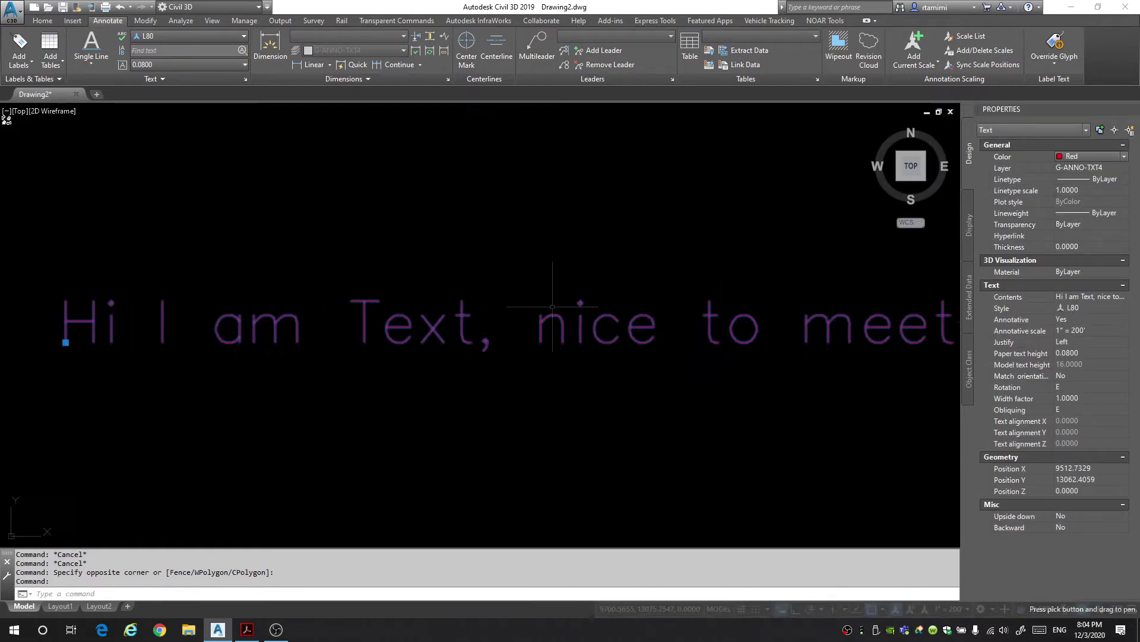
Try isolating only "nice to meet" within the red greeting text for a separate color, and exit text editing
key("Escape")
scroll(684, 292, "down", 1)
middle_click_drag(684, 292, 528, 289)
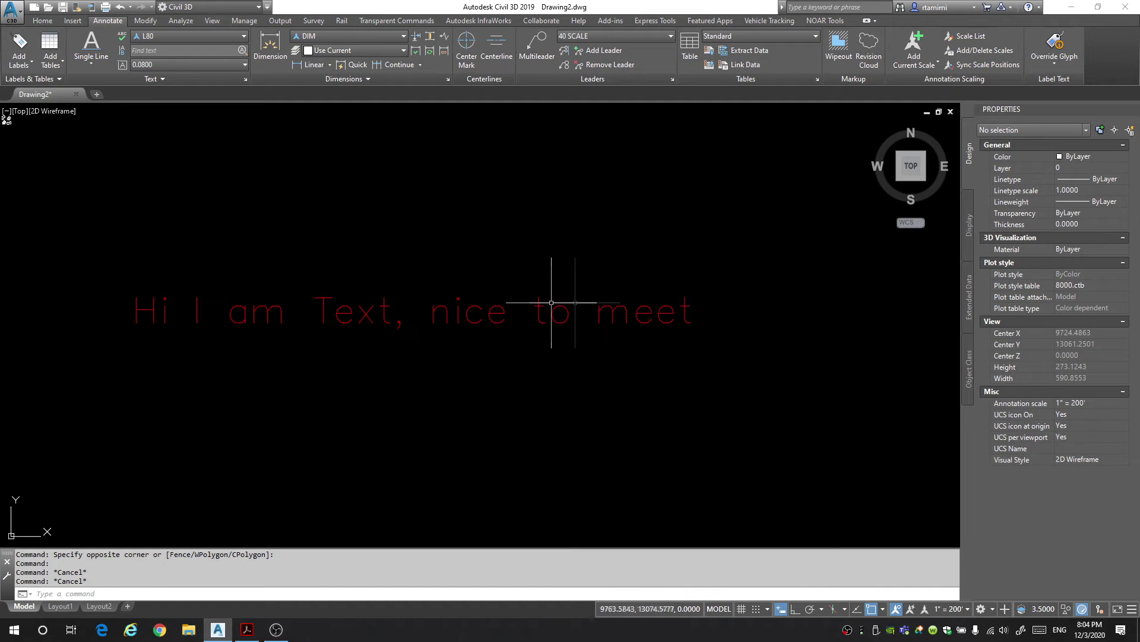
left_click(551, 303)
double_click(466, 316)
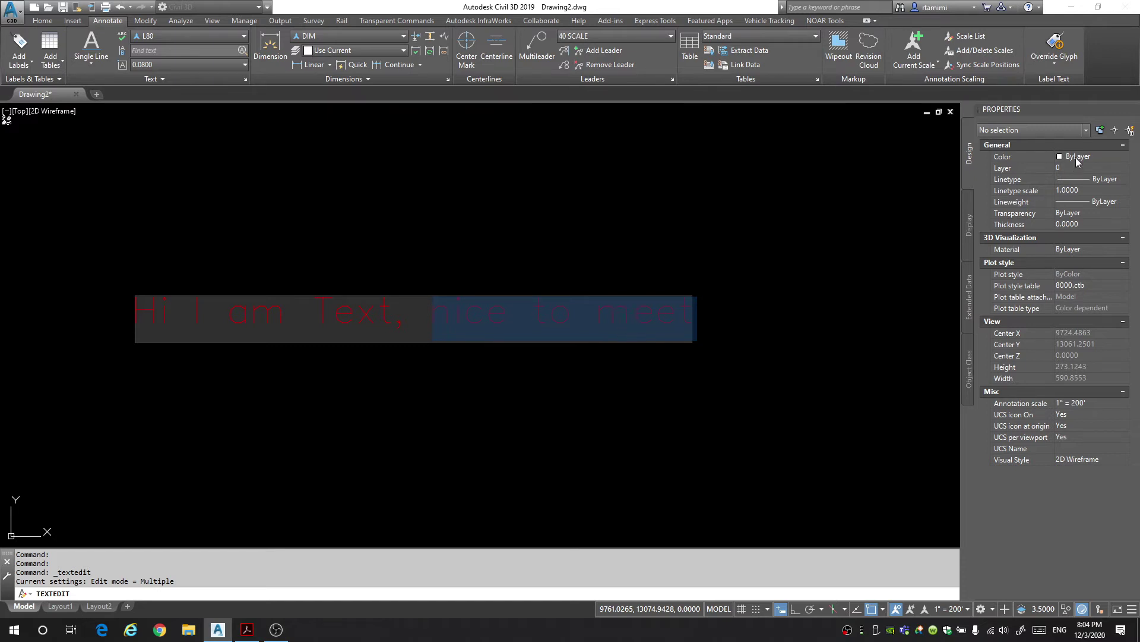
key("Escape")
key("Escape")
key("Escape")
key("Escape")
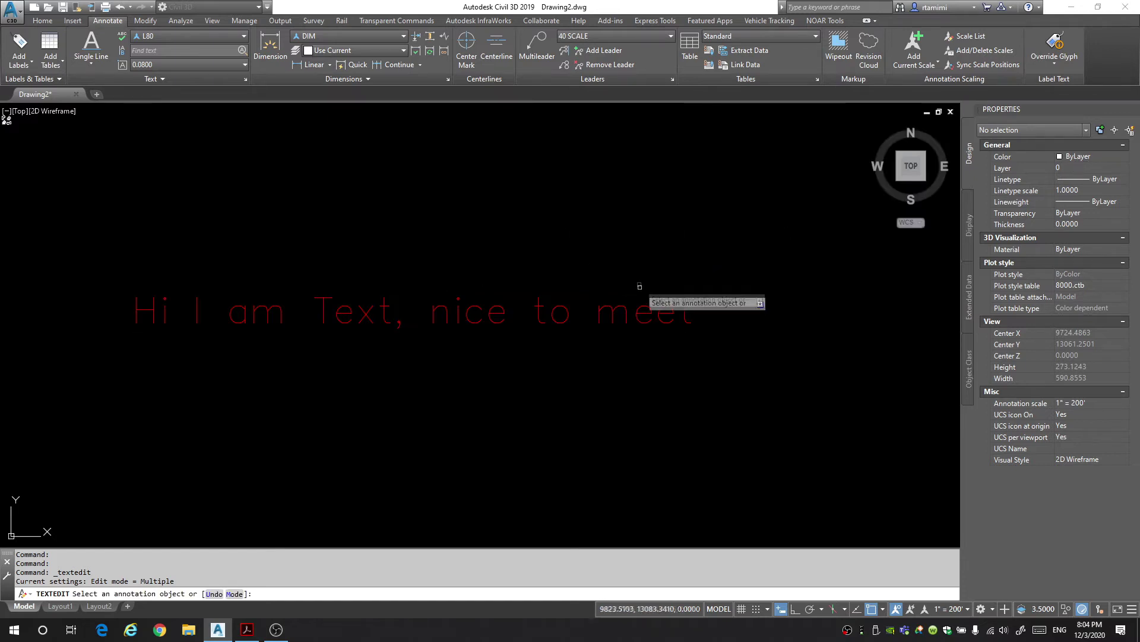
left_click(319, 381)
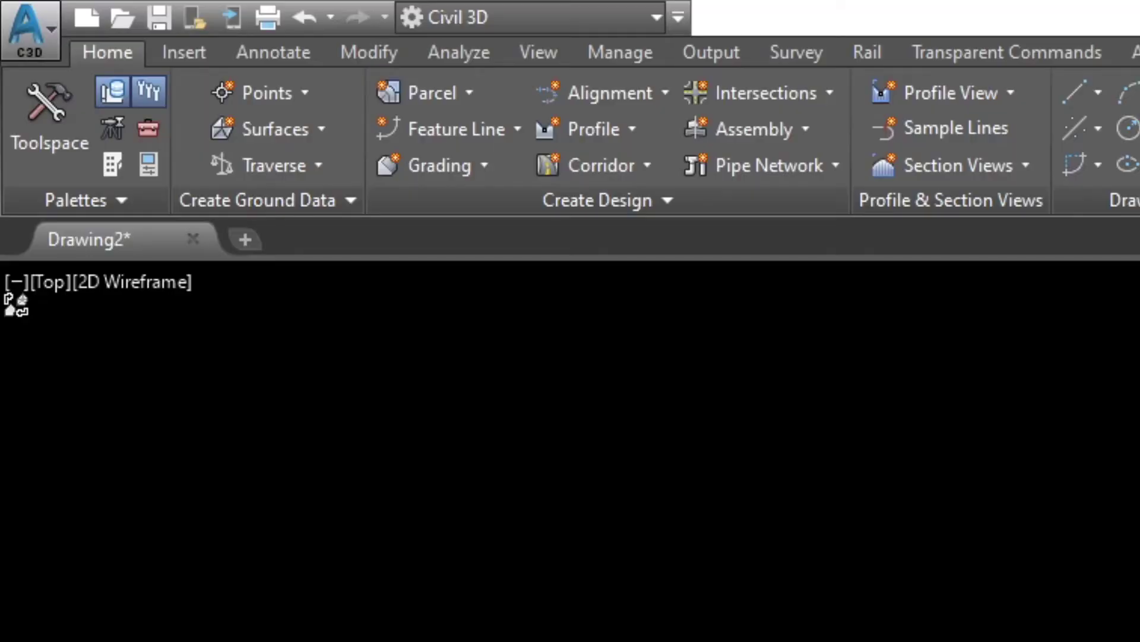
Create a multiline text reading "Hi I am Mtext" in a wide text box just below the red greeting text
left_click(271, 59)
left_click(240, 166)
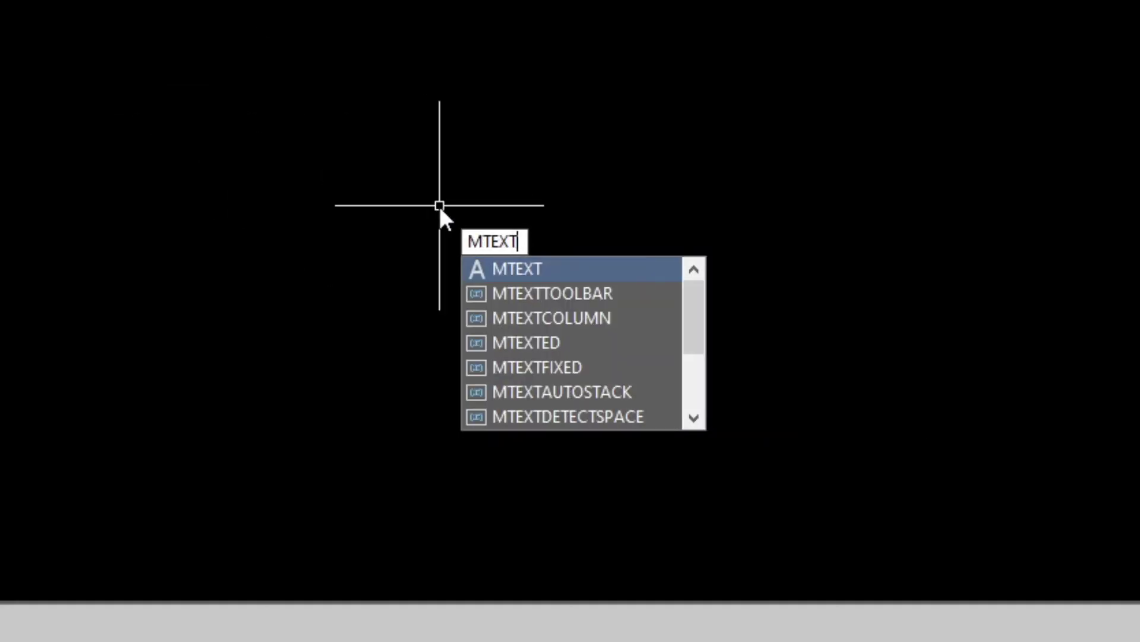
key("Return")
middle_click_drag(560, 326, 618, 348)
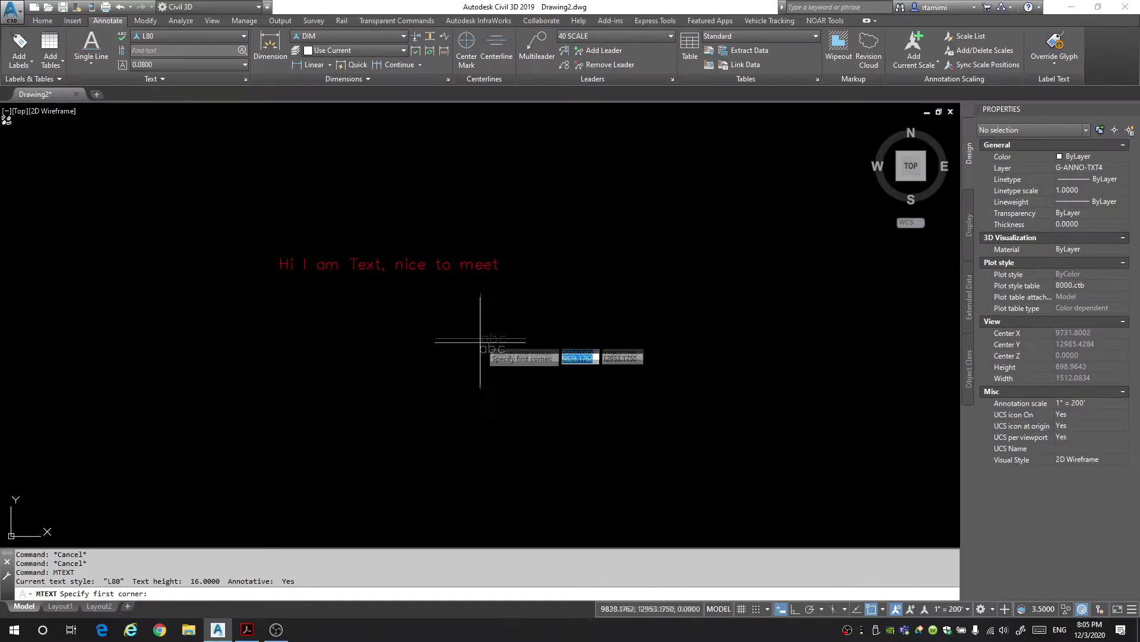
middle_click_drag(509, 348, 477, 326)
left_click(329, 271)
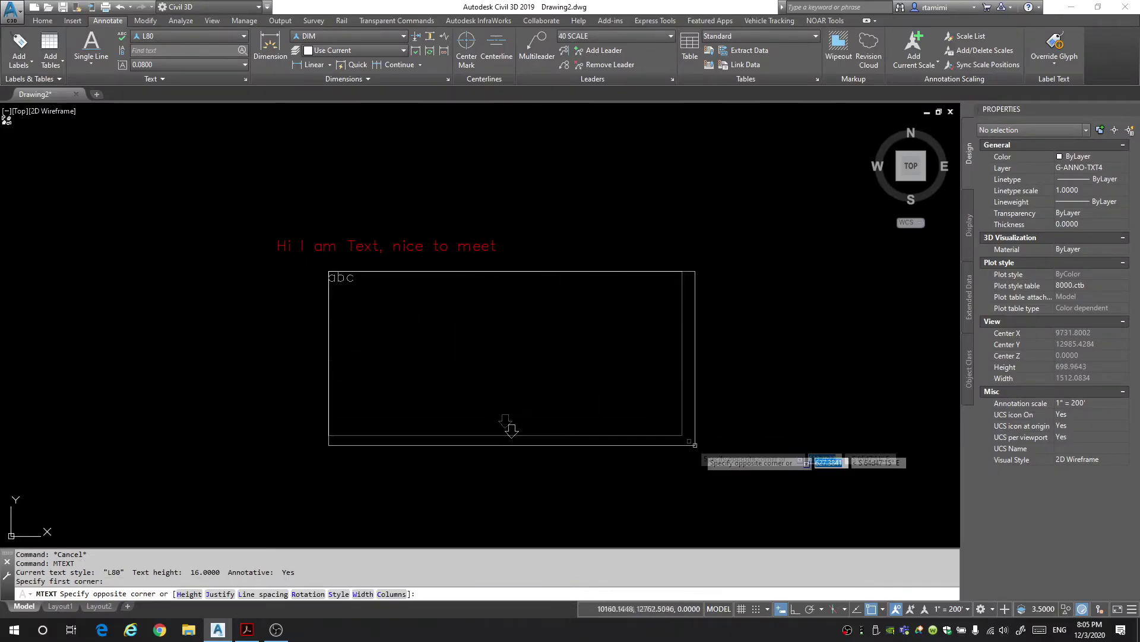
left_click(761, 469)
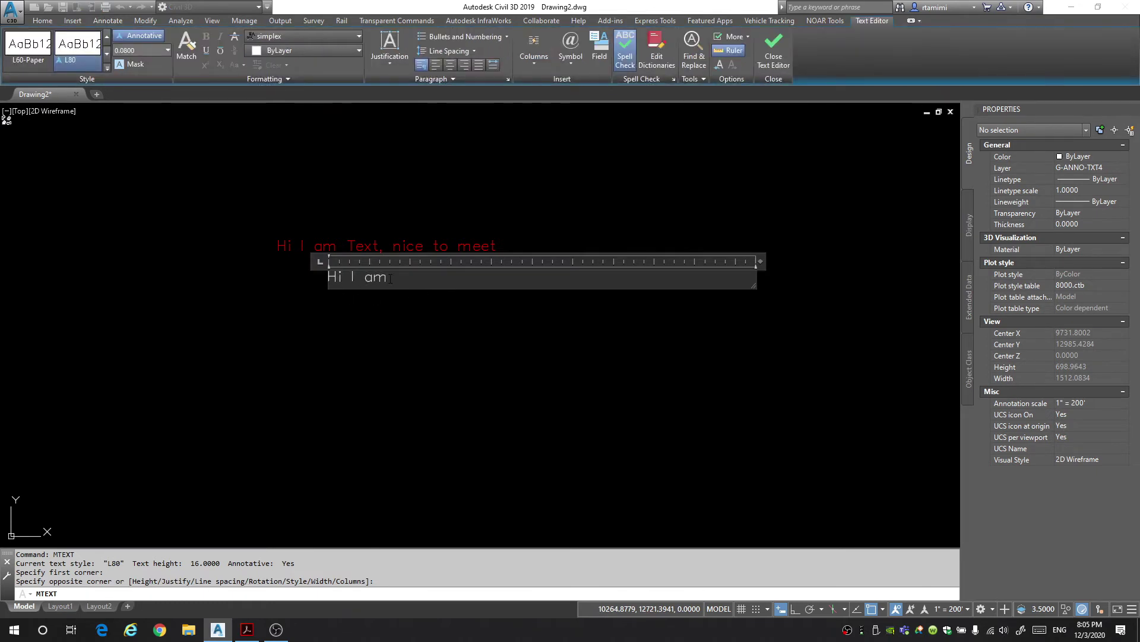
type("tex")
key("Escape")
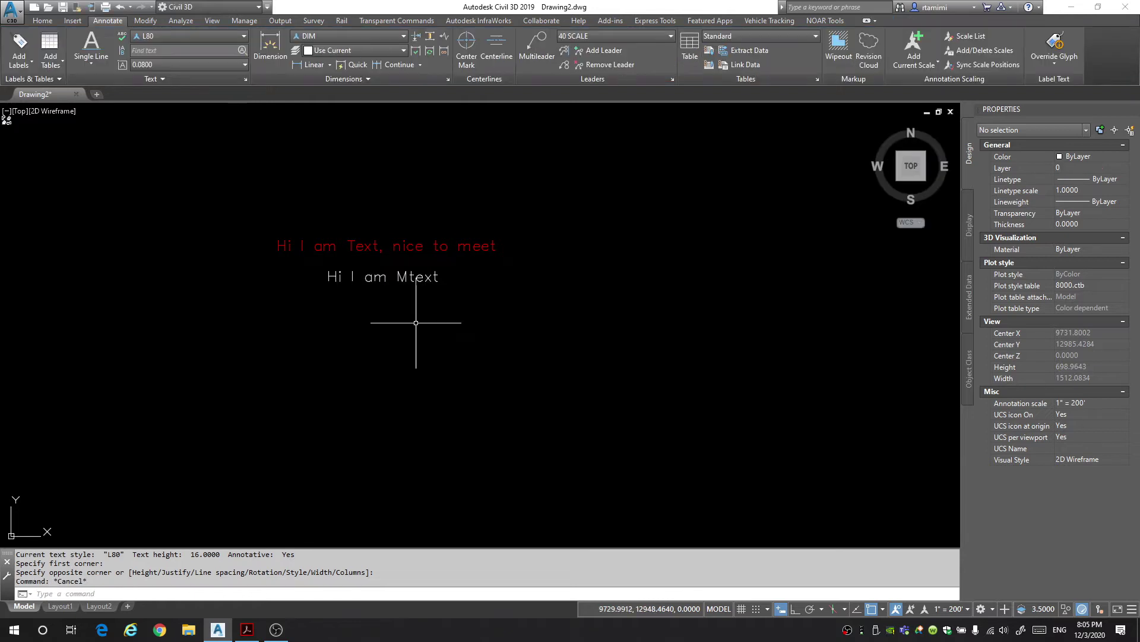
Append ", here is a second line of text." to the multiline text and widen its text box to about 355 units
left_click(527, 305)
left_click(428, 226)
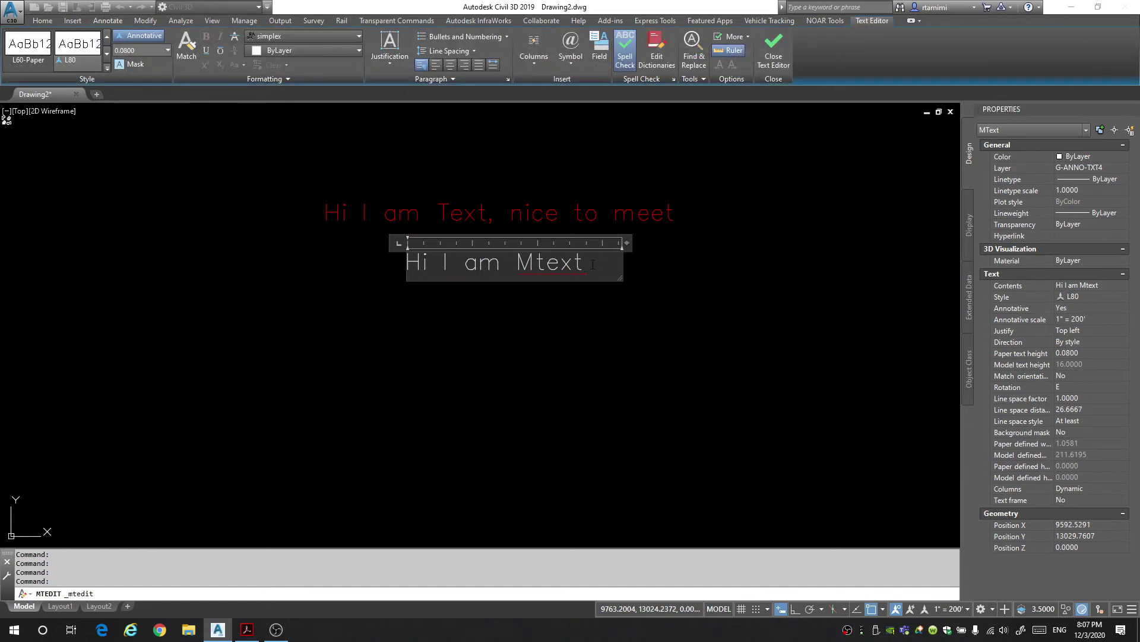
type(", here is")
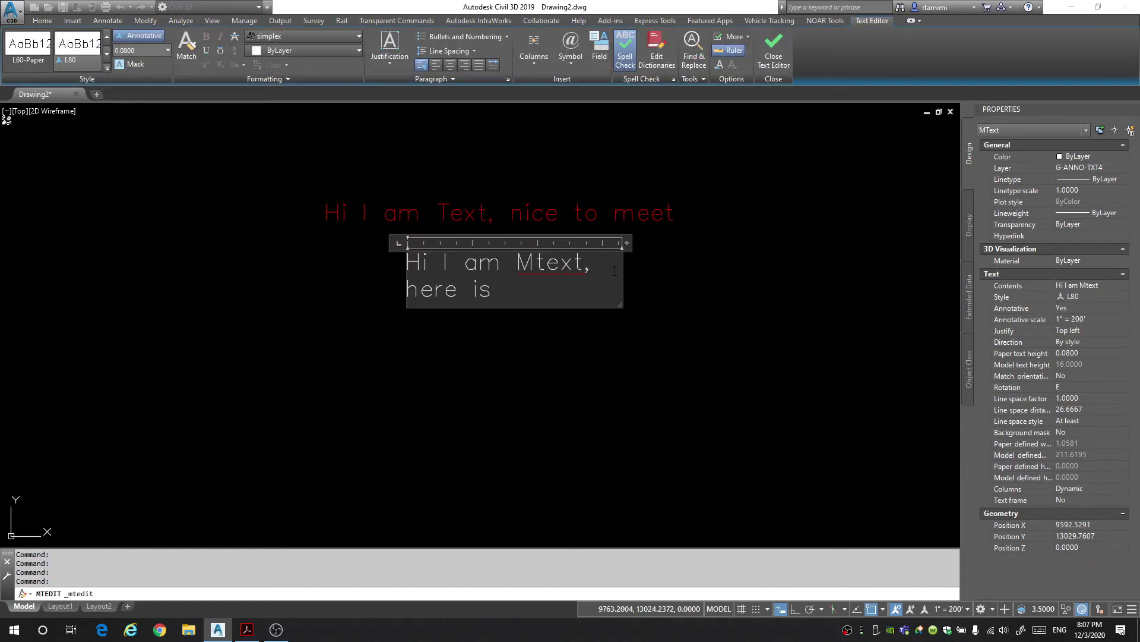
type(" a second line of text.")
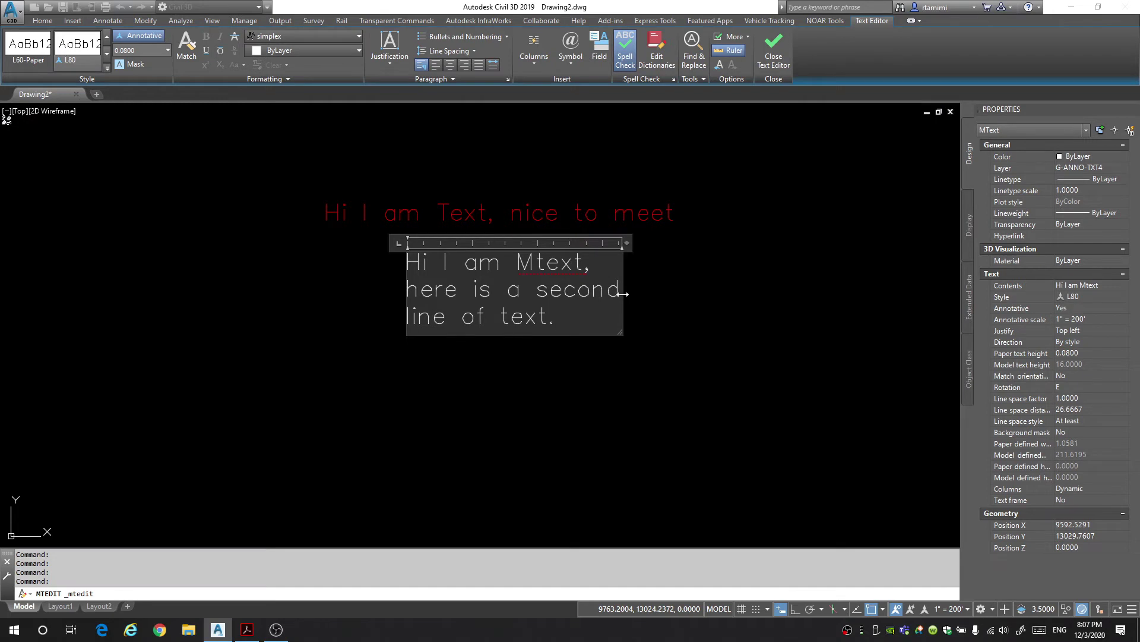
left_click_drag(623, 294, 701, 270)
left_click(712, 282)
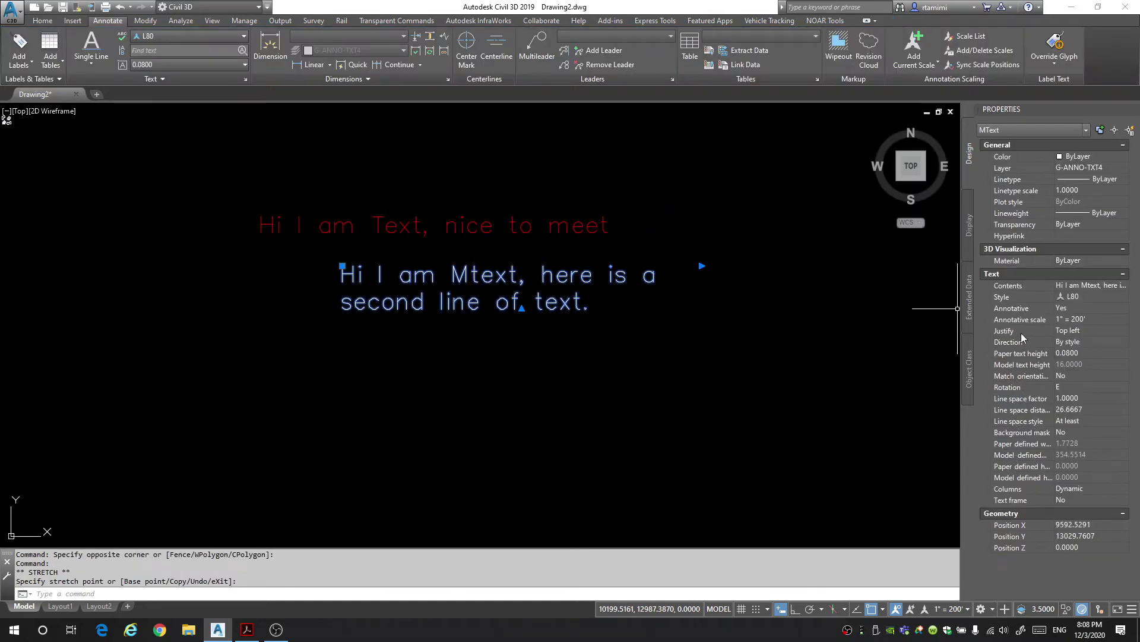
Set the multiline text's justification to Top center and move it farther below the greeting, to about X 9679, Y 12963
left_click(1085, 332)
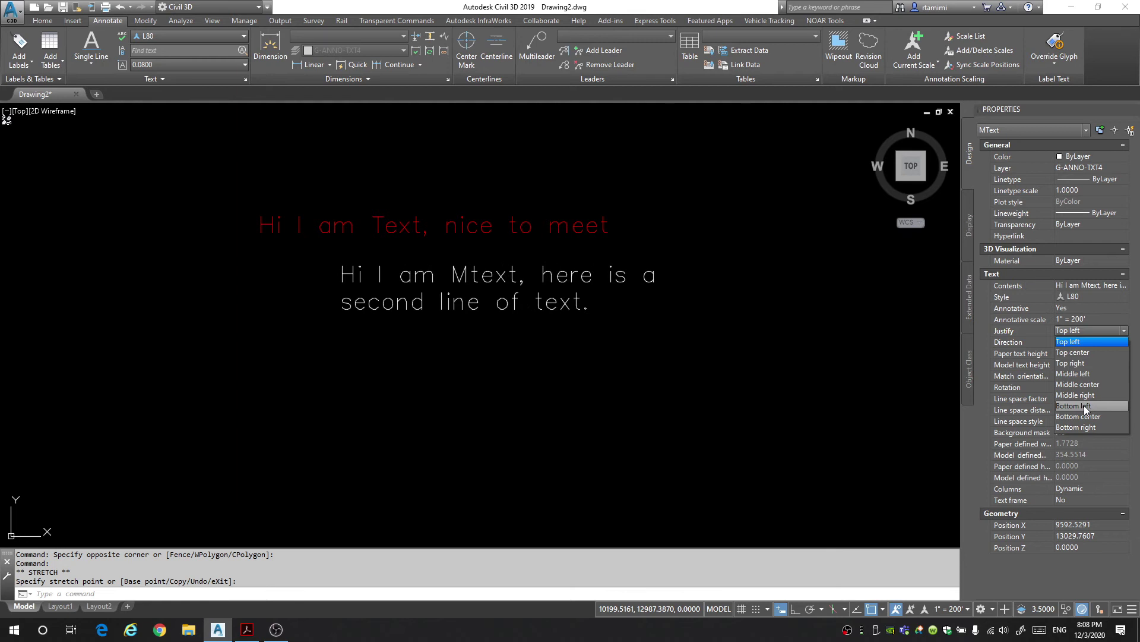
left_click(1091, 351)
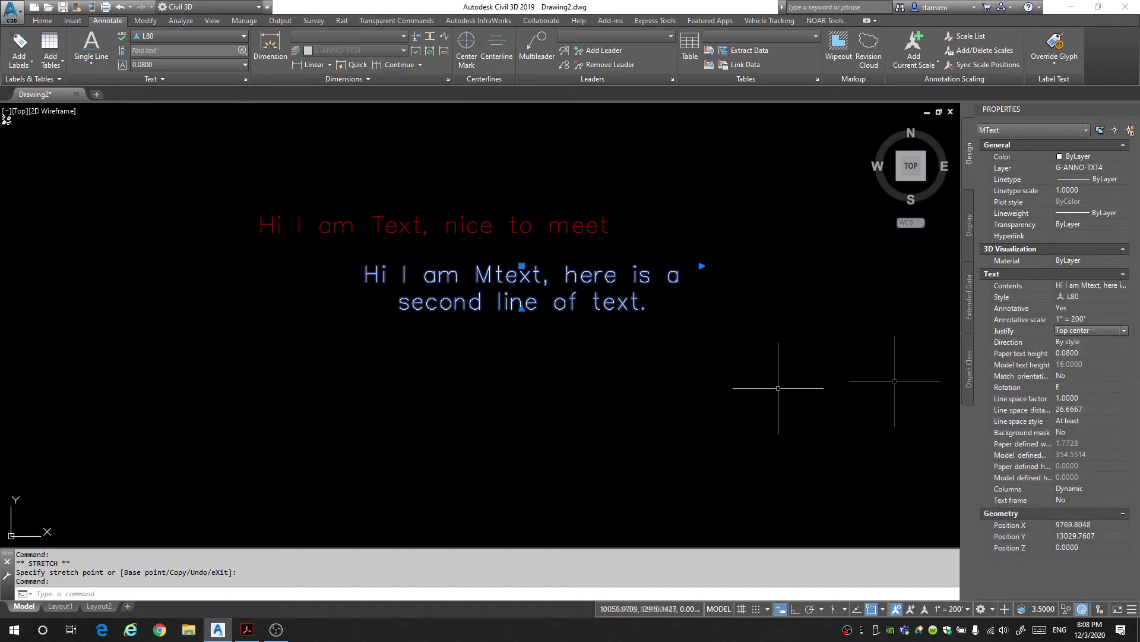
middle_click_drag(668, 377, 716, 374)
double_click(574, 264)
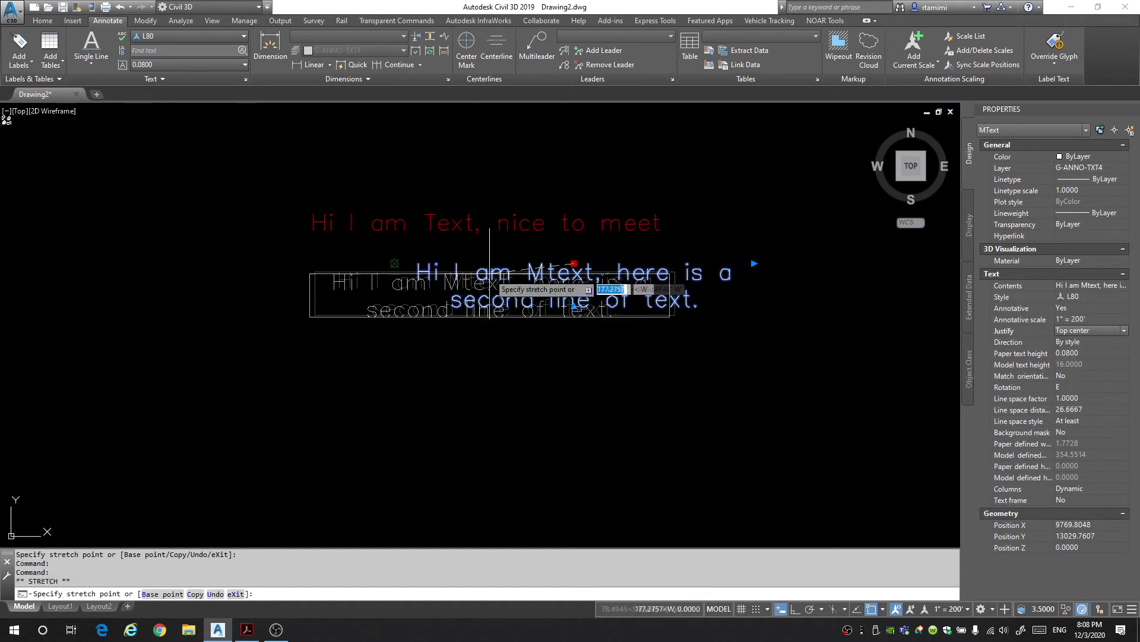
Color the multiline text's first line green (88,186,72) and its second line magenta
left_click_drag(707, 340, 416, 332)
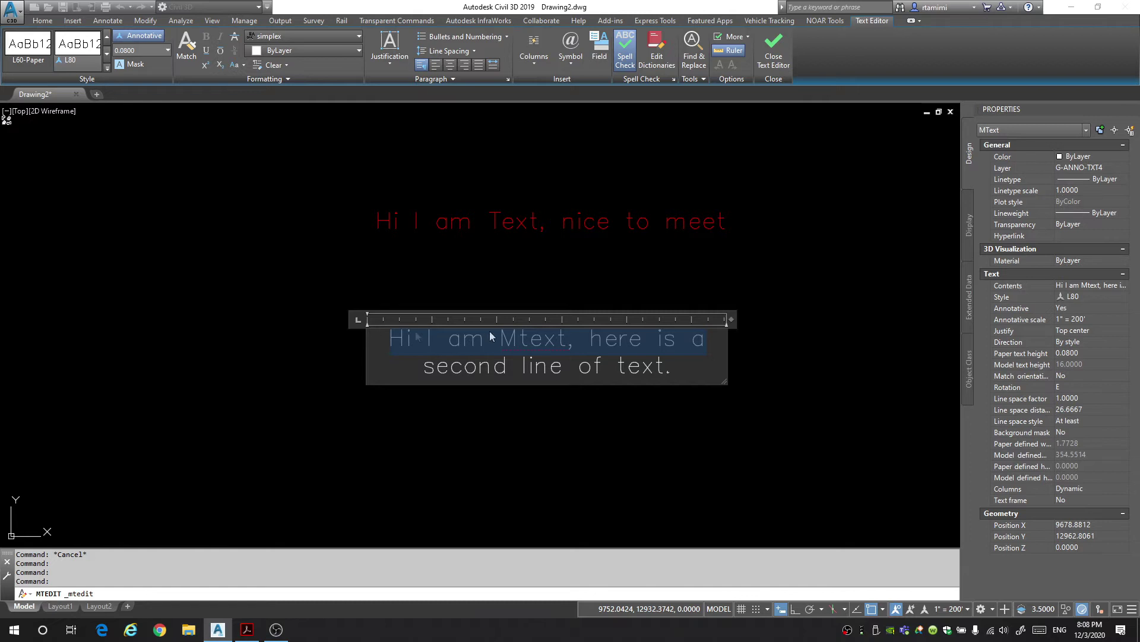
left_click(308, 52)
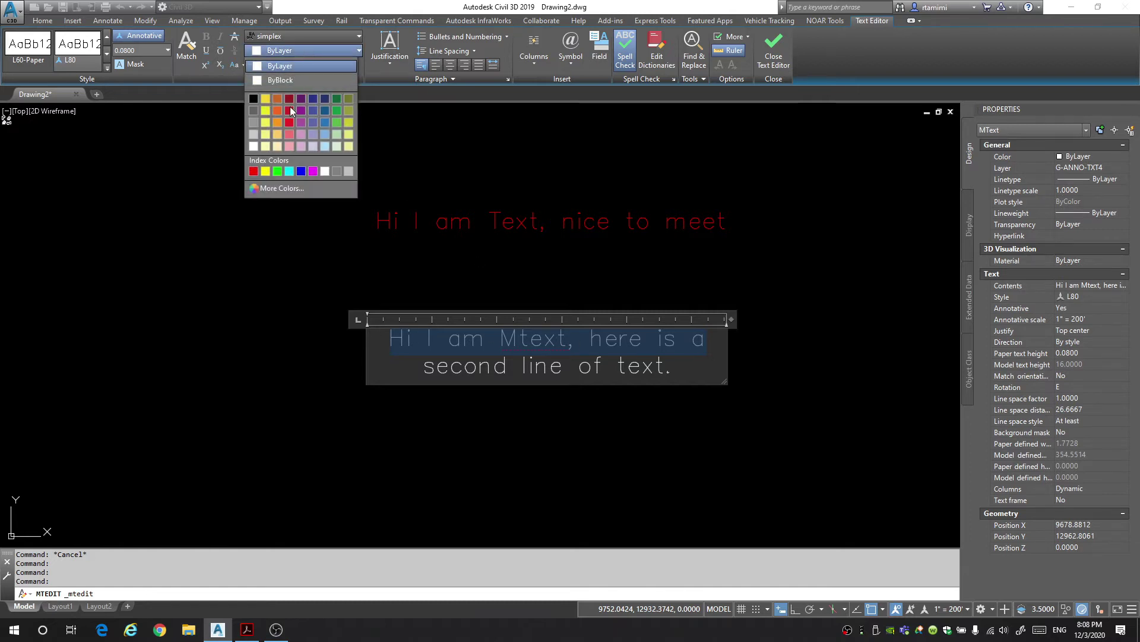
left_click(337, 123)
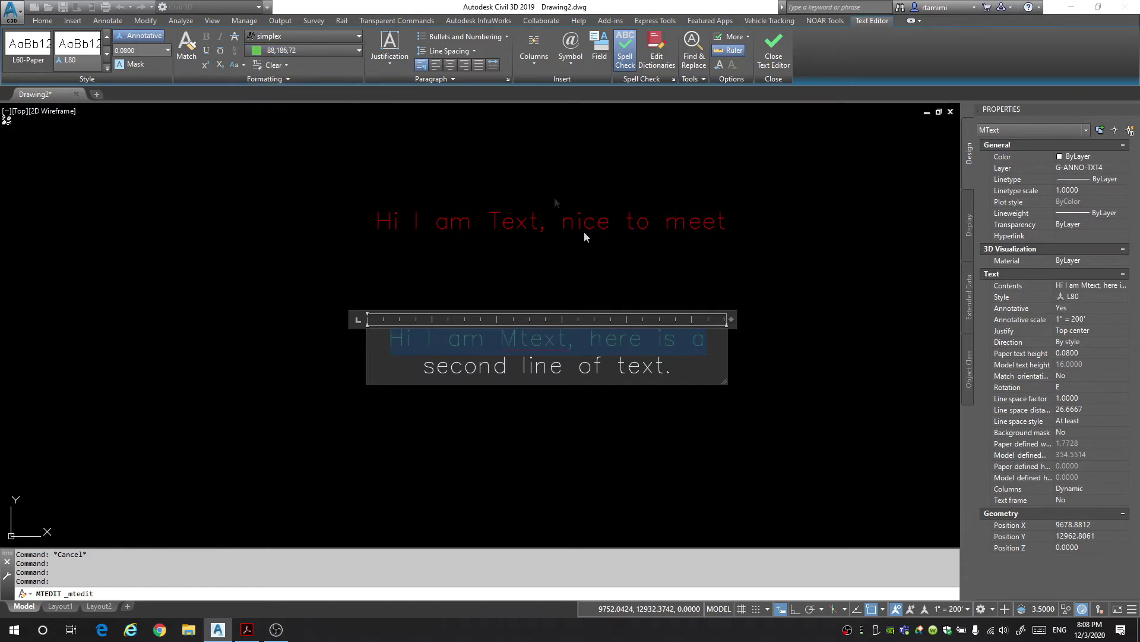
left_click(502, 338)
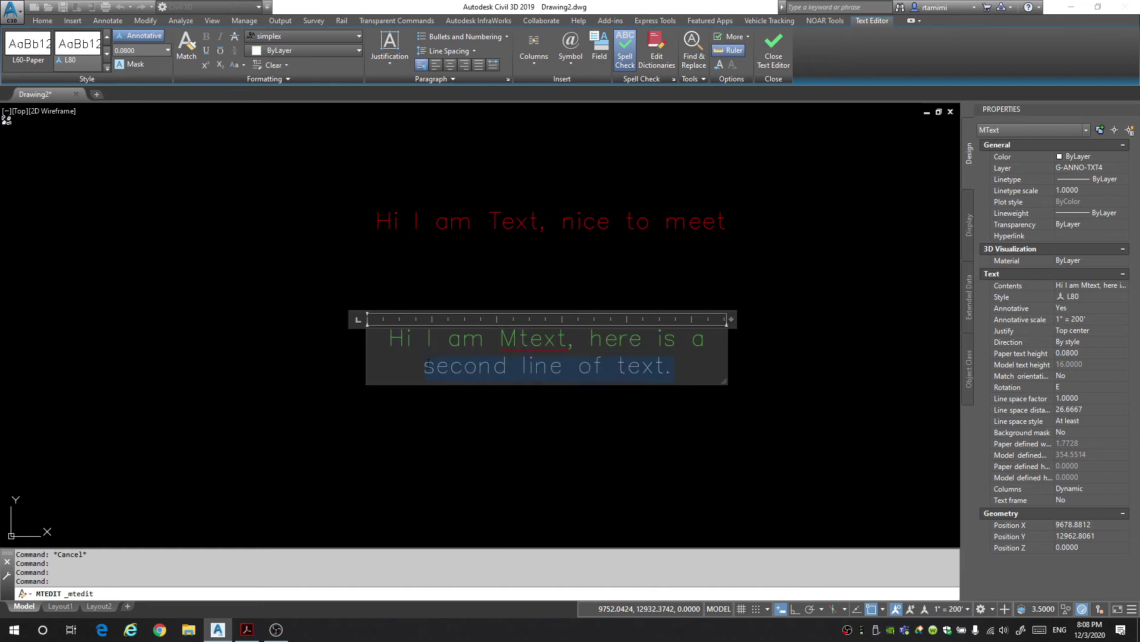
left_click(316, 48)
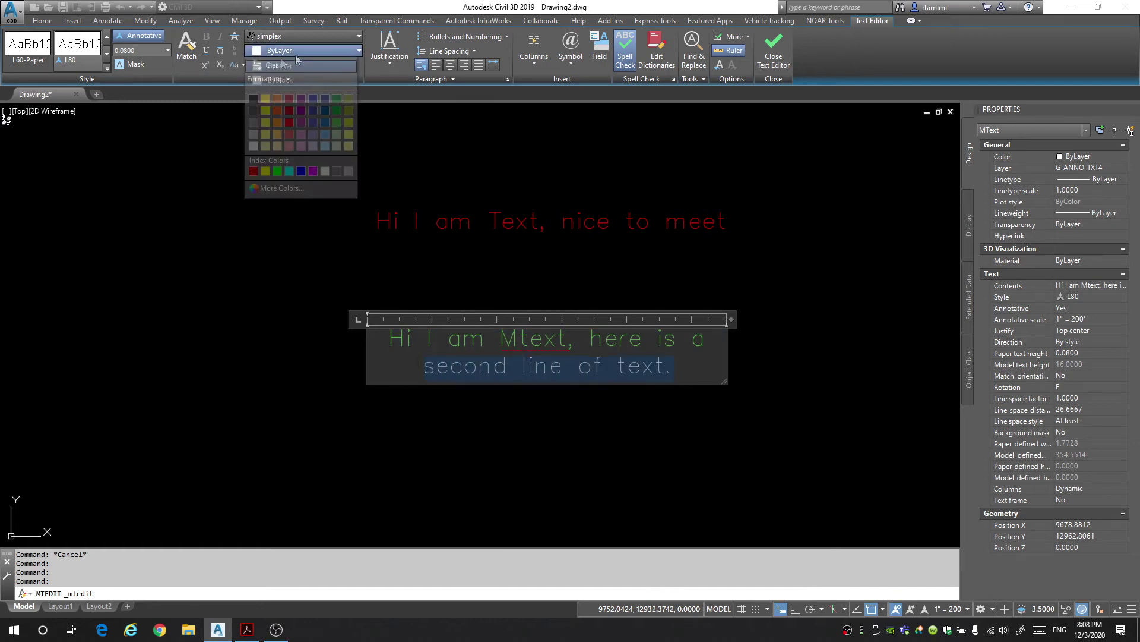
left_click(297, 179)
left_click(764, 377)
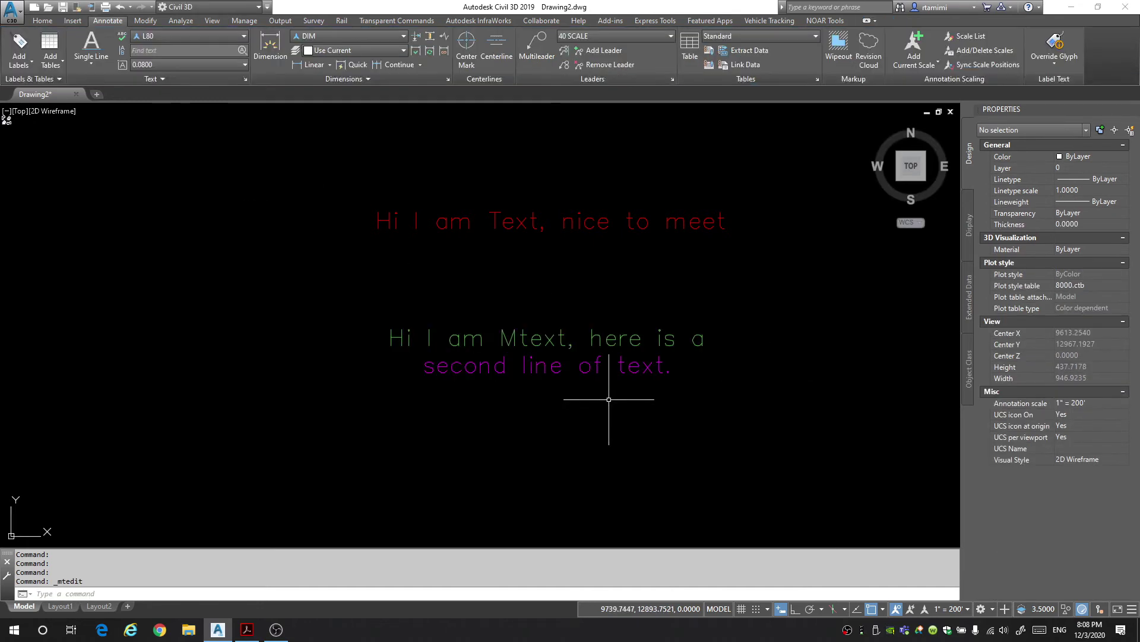
Turn on the background mask of the two-colored multiline text with a white fill color
middle_click_drag(606, 395, 638, 366)
scroll(624, 319, "up", 3)
scroll(624, 321, "down", 3)
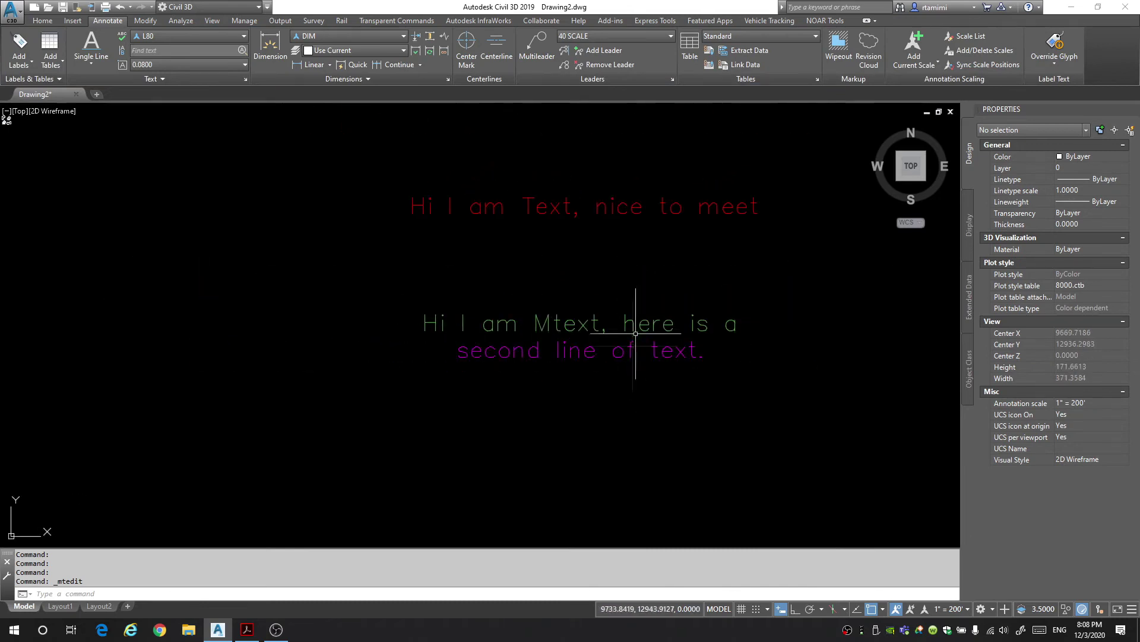
left_click(611, 344)
left_click(615, 346)
left_click(668, 428)
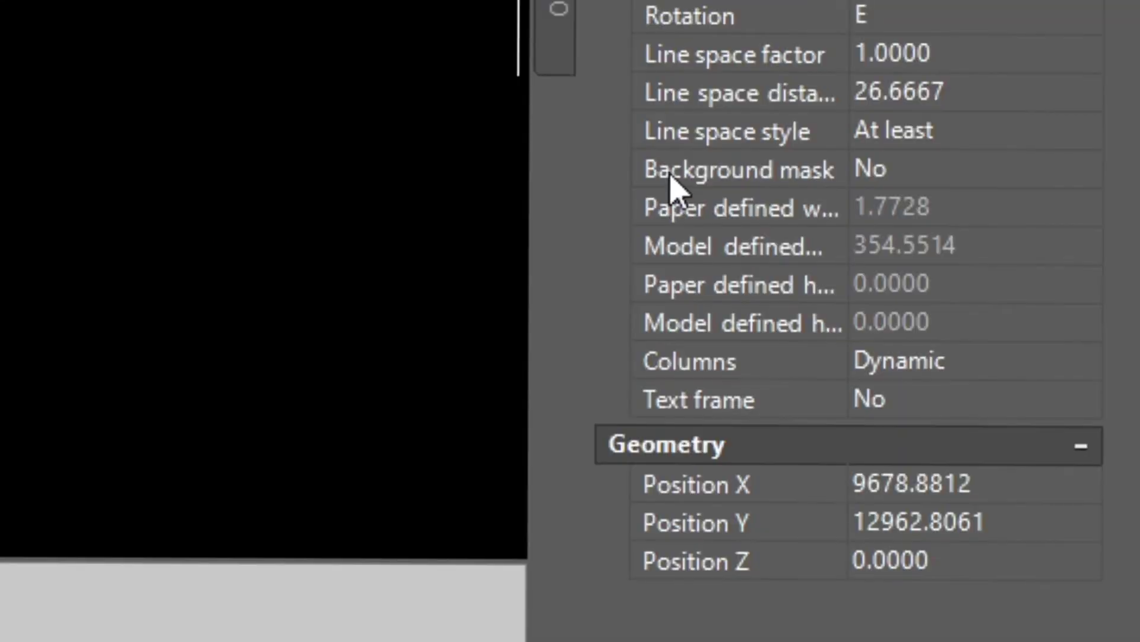
left_click(938, 176)
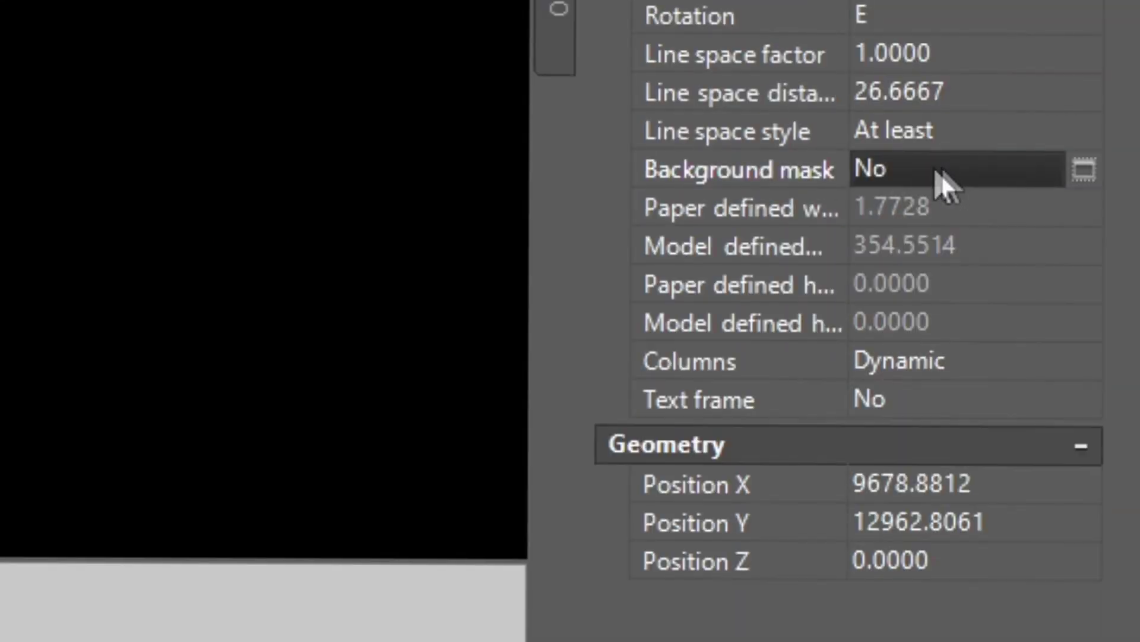
left_click(1082, 172)
left_click(482, 178)
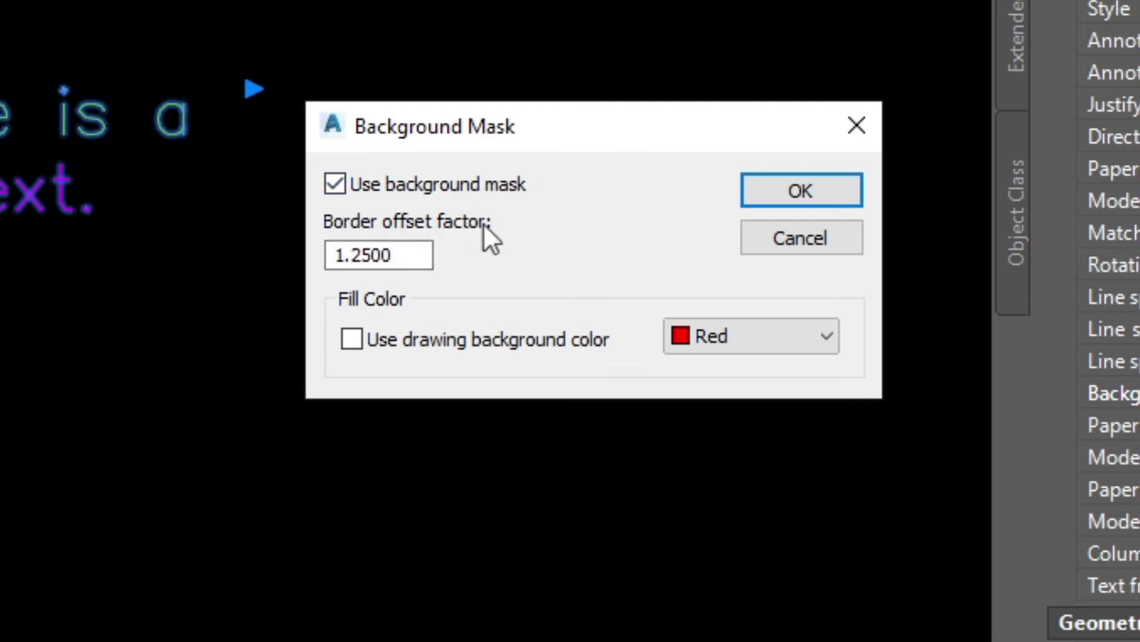
left_click(733, 336)
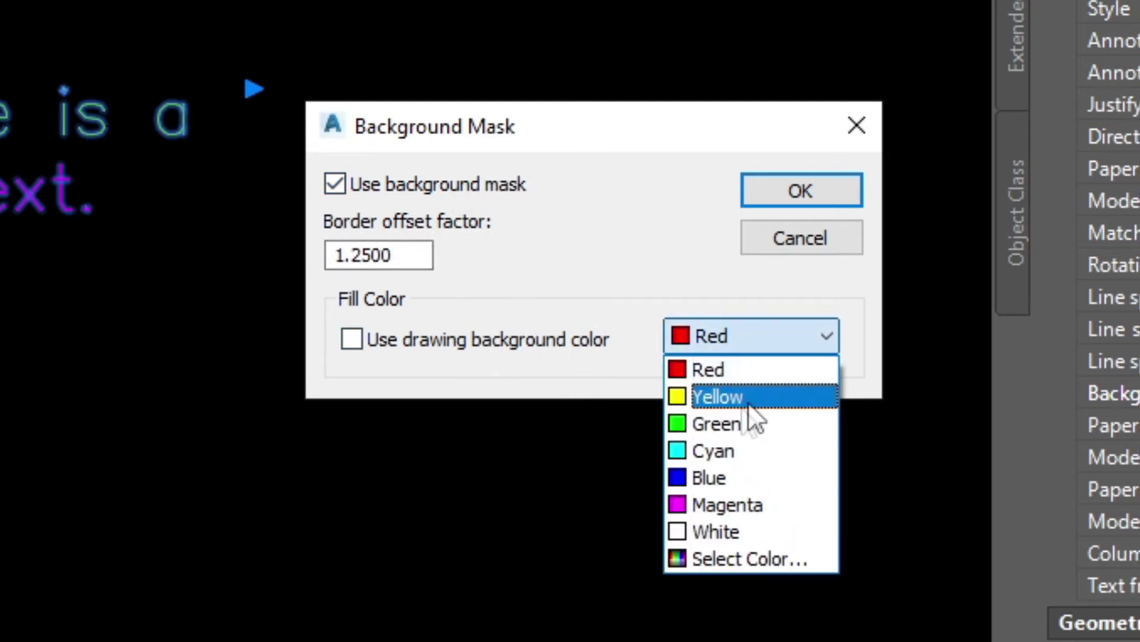
left_click(742, 528)
left_click(788, 202)
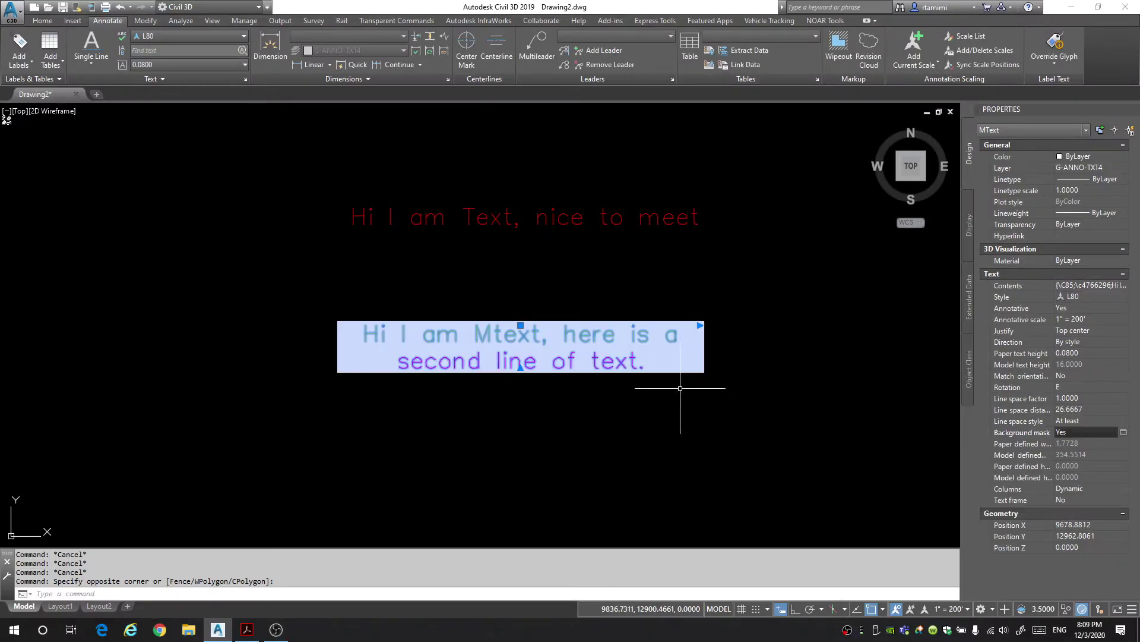
Move the masked multiline text up and to the right, closer to the greeting, to about X 9819, Y 13017
key("Escape")
left_click(749, 355)
left_click(710, 386)
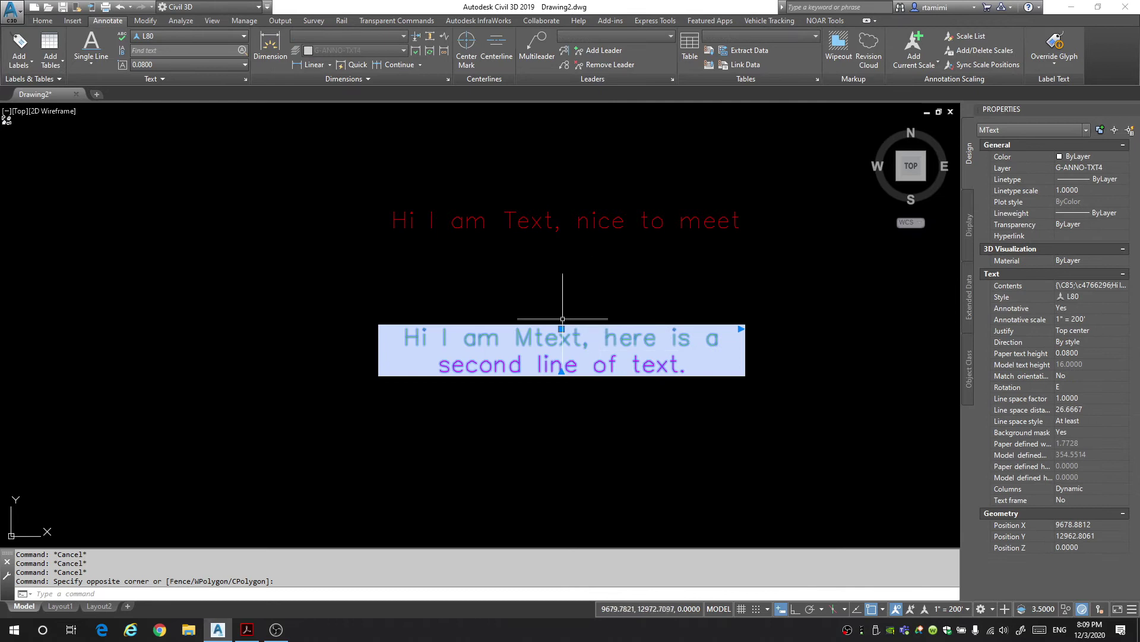
left_click(561, 328)
left_click(689, 276)
key("Escape")
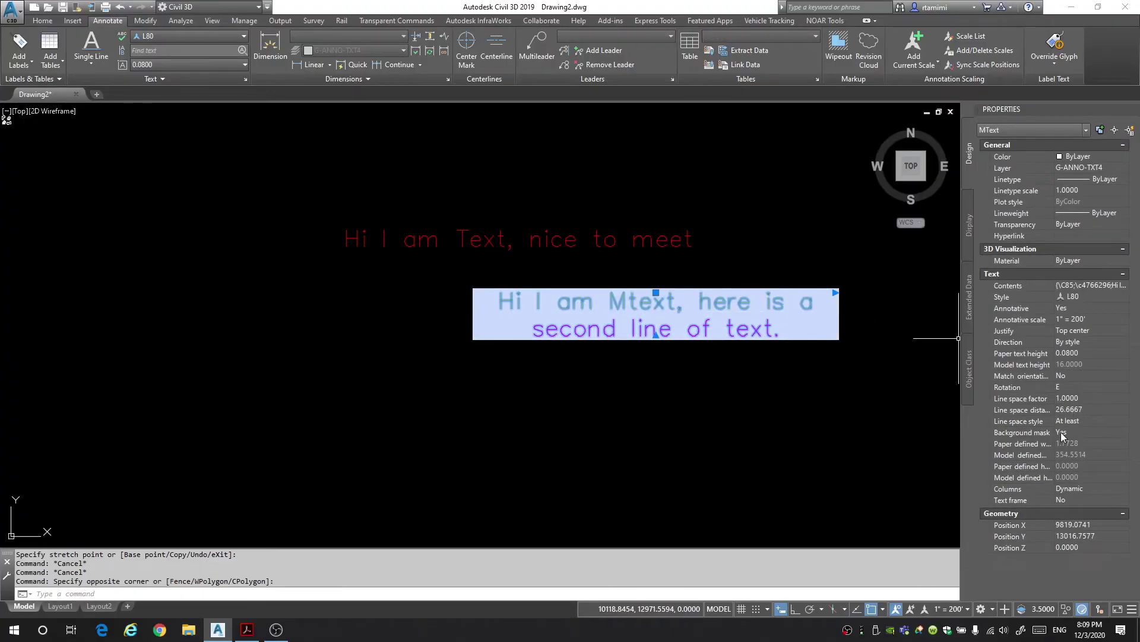
Turn off the multiline text's background mask and set its Text frame to Yes
left_click(1123, 435)
left_click(720, 358)
left_click(960, 362)
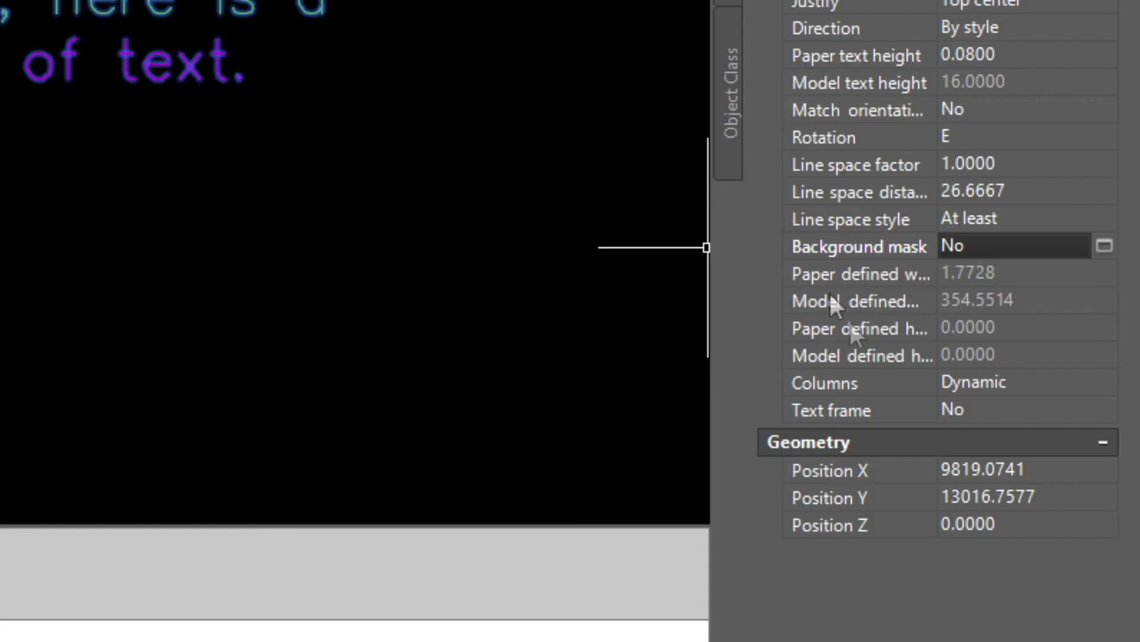
left_click(962, 414)
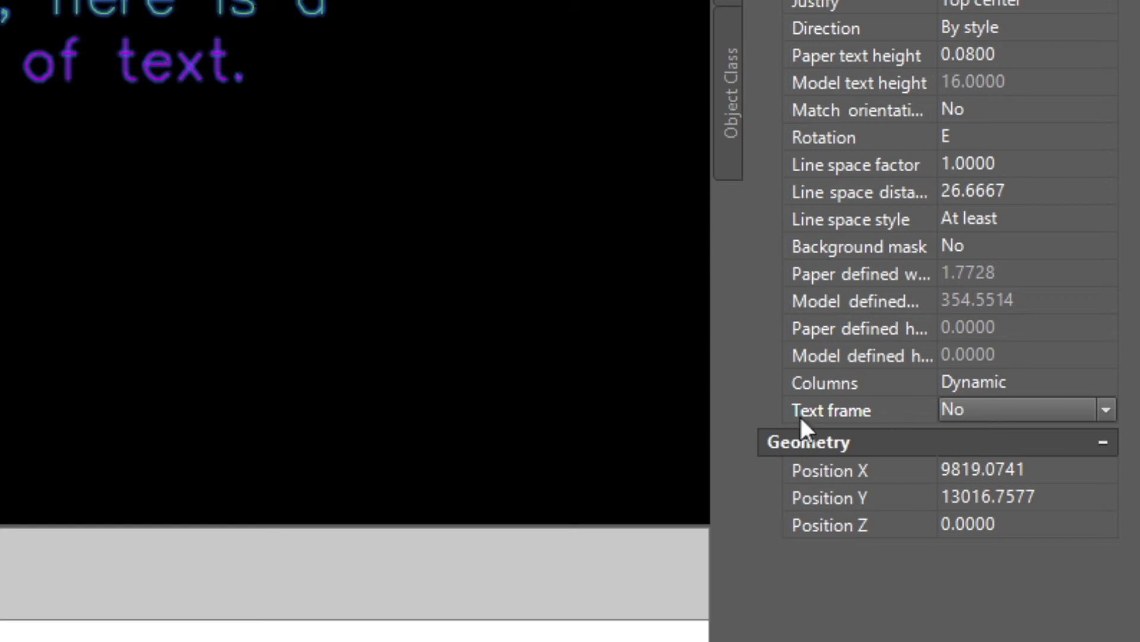
left_click(984, 412)
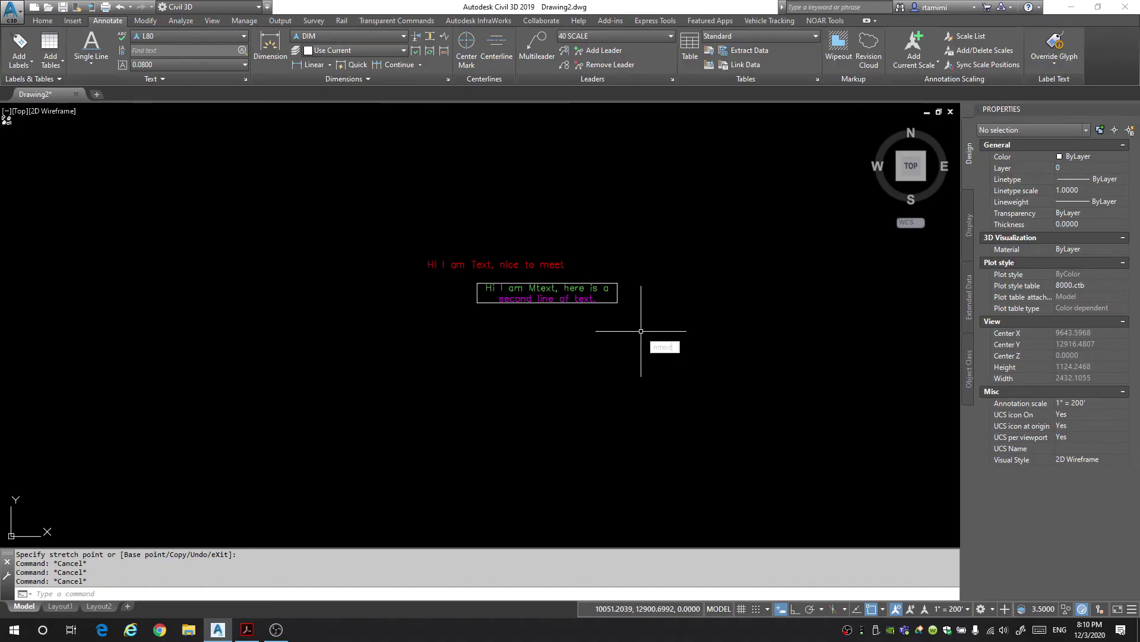
Create a multiline text about 304 units wide to the right of the framed text, reading "My Name is" followed by the presenter's first name
key("Return")
left_click(724, 324)
left_click(884, 409)
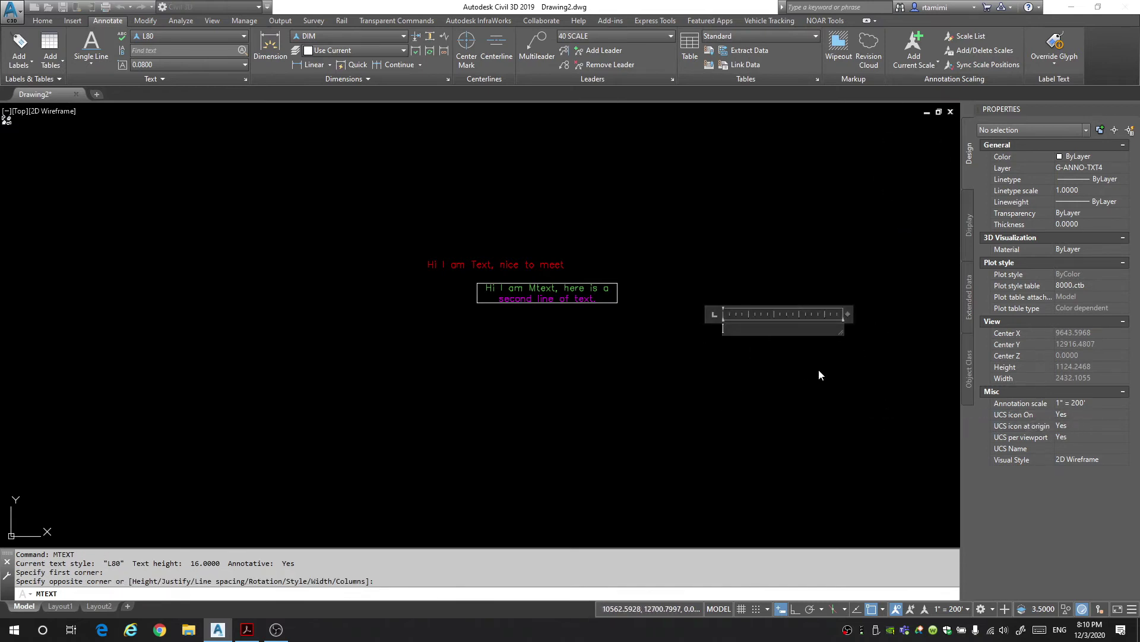
scroll(802, 354, "up", 3)
scroll(802, 354, "down", 1)
type("My ")
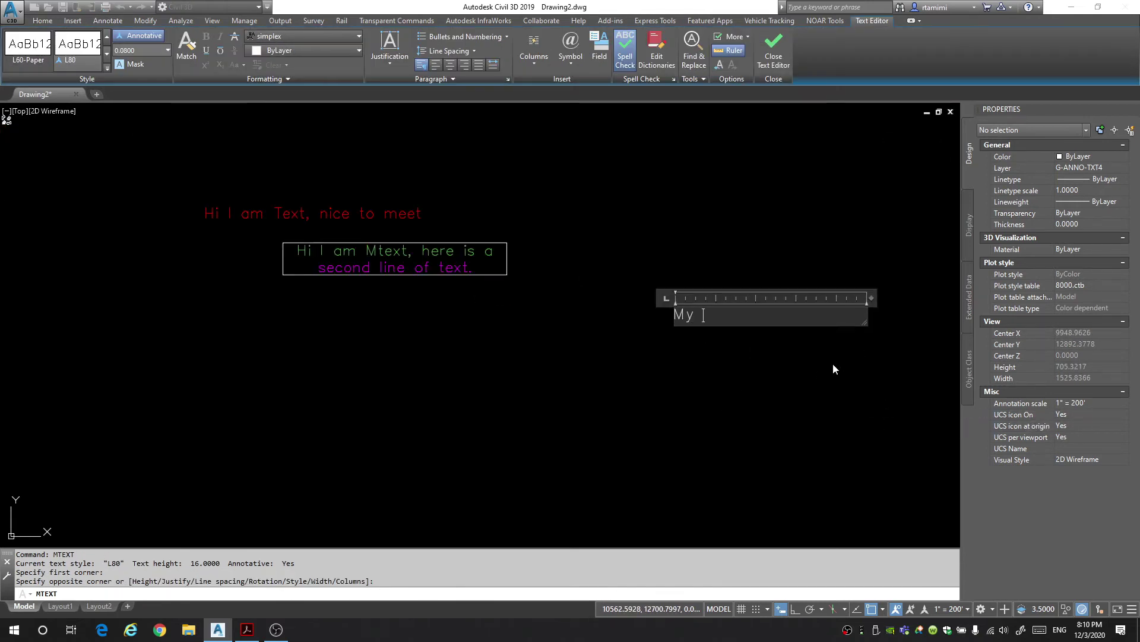
type("Name is Rami")
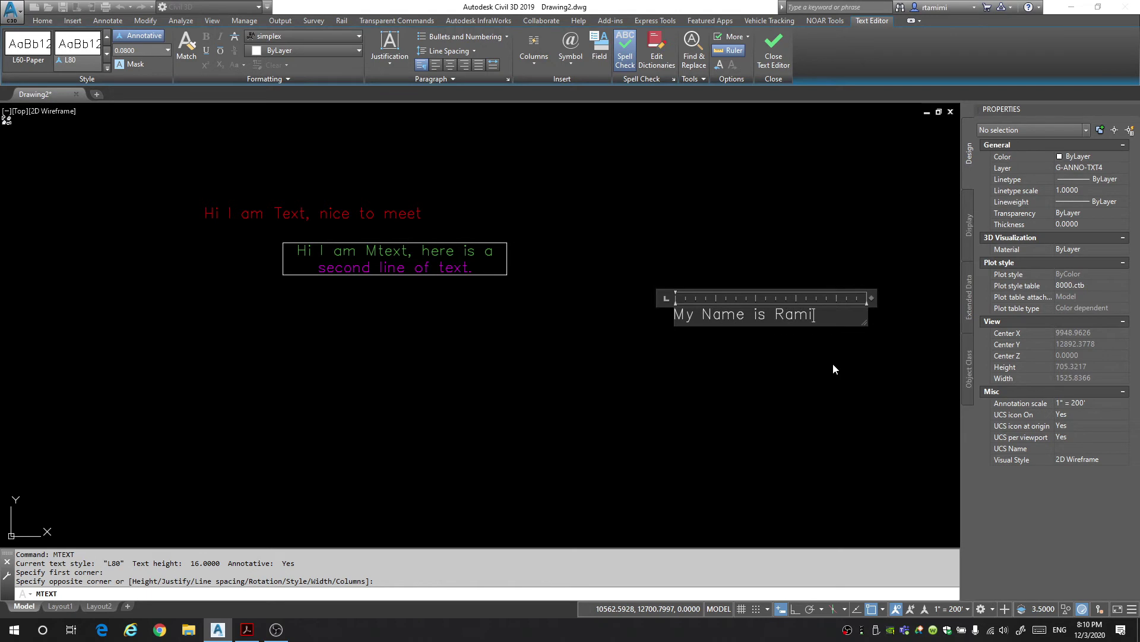
left_click(833, 365)
Set the name text's paper text height to 0.16 and widen its text box to about 444 units so it fits one line
left_click(796, 332)
left_click(764, 255)
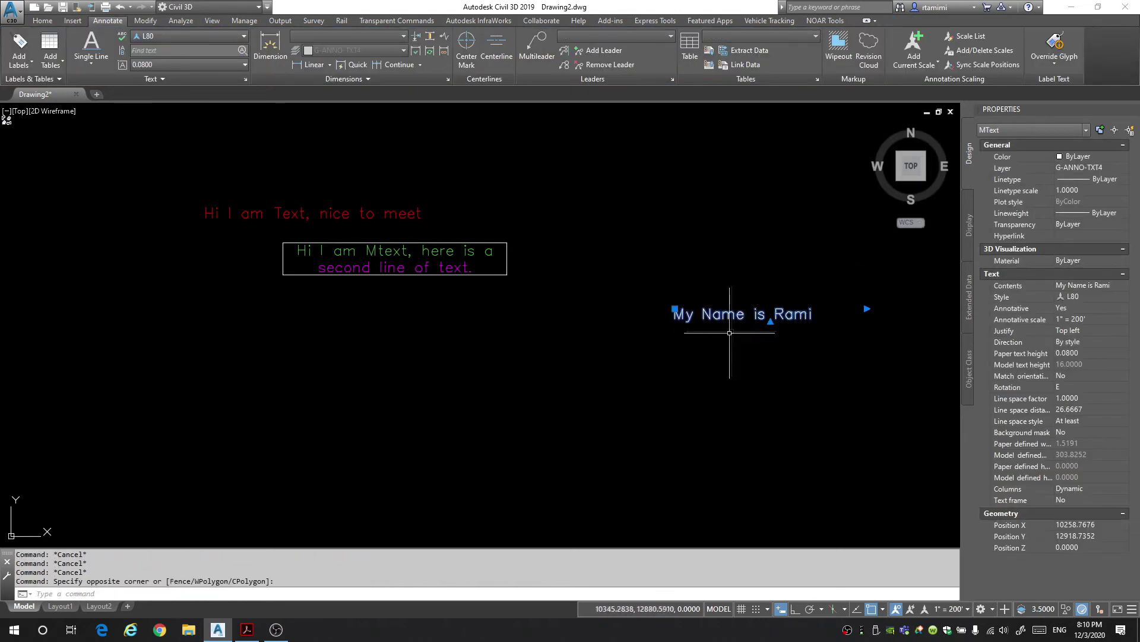
scroll(729, 333, "down", 2)
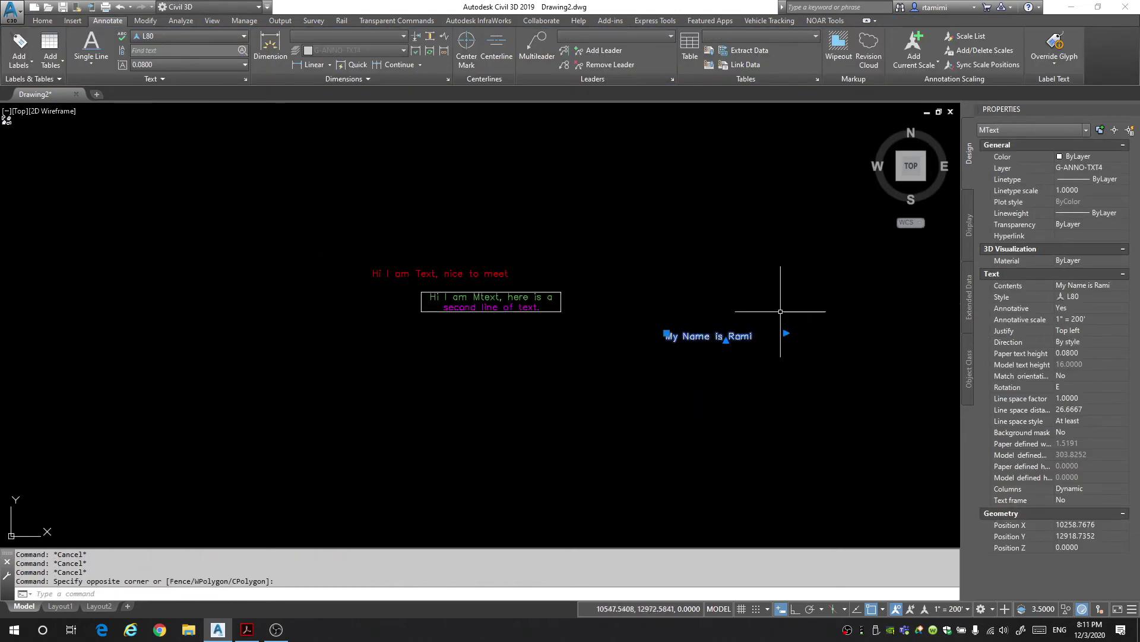
left_click(1100, 353)
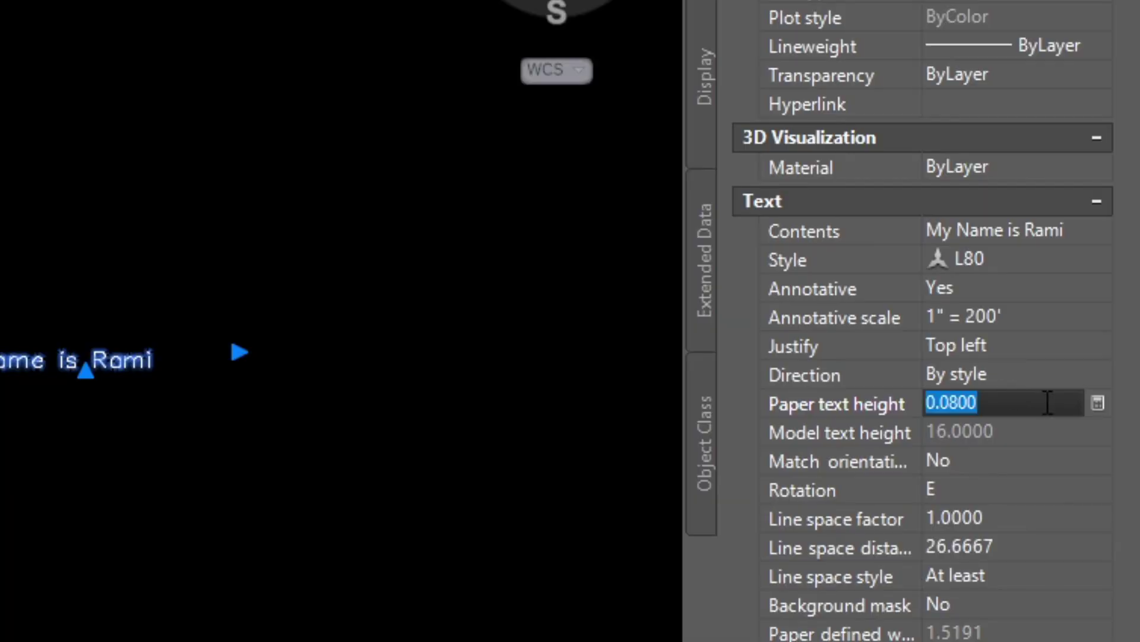
type(".16")
key("Return")
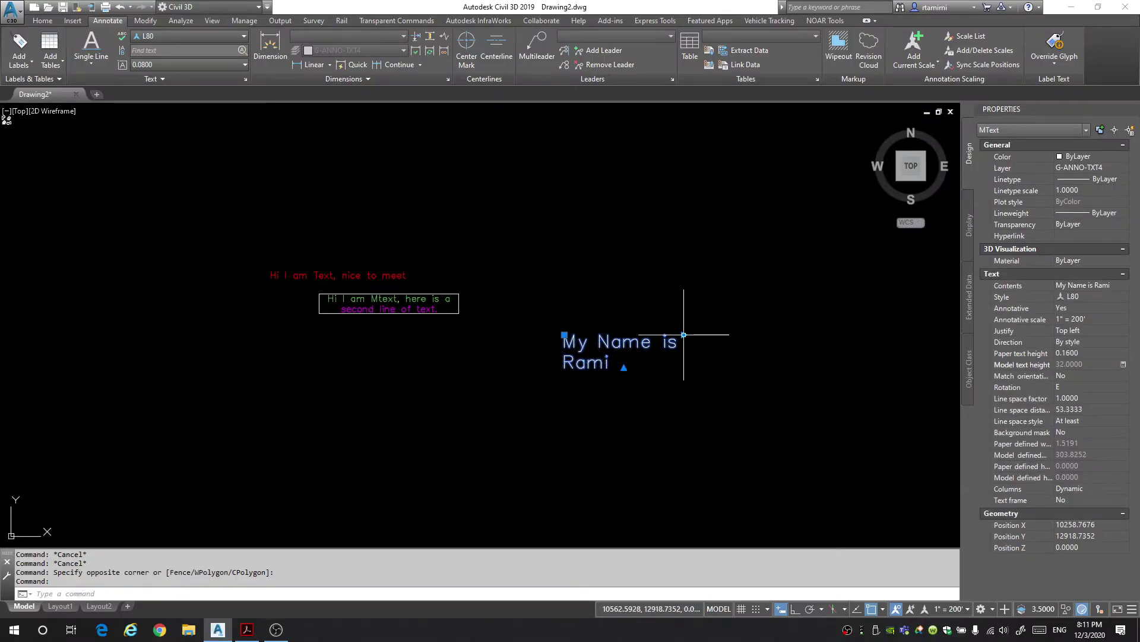
left_click(683, 335)
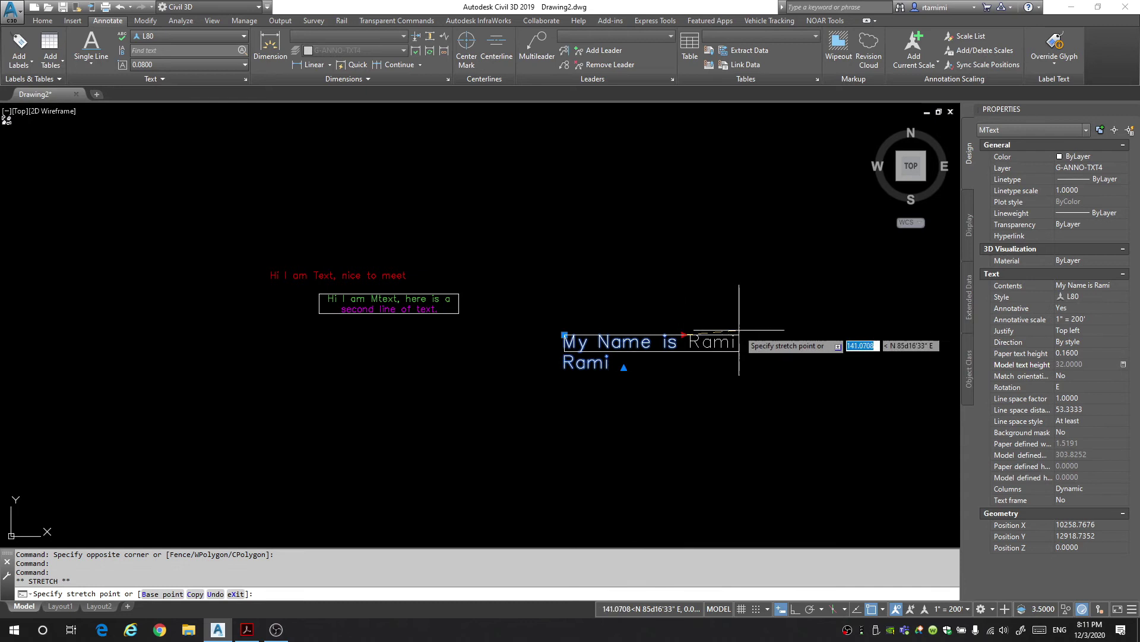
left_click(740, 336)
Move the name text above the red single-line text, to about X 9600, Y 13169
middle_click_drag(641, 380, 763, 383)
left_click(688, 338)
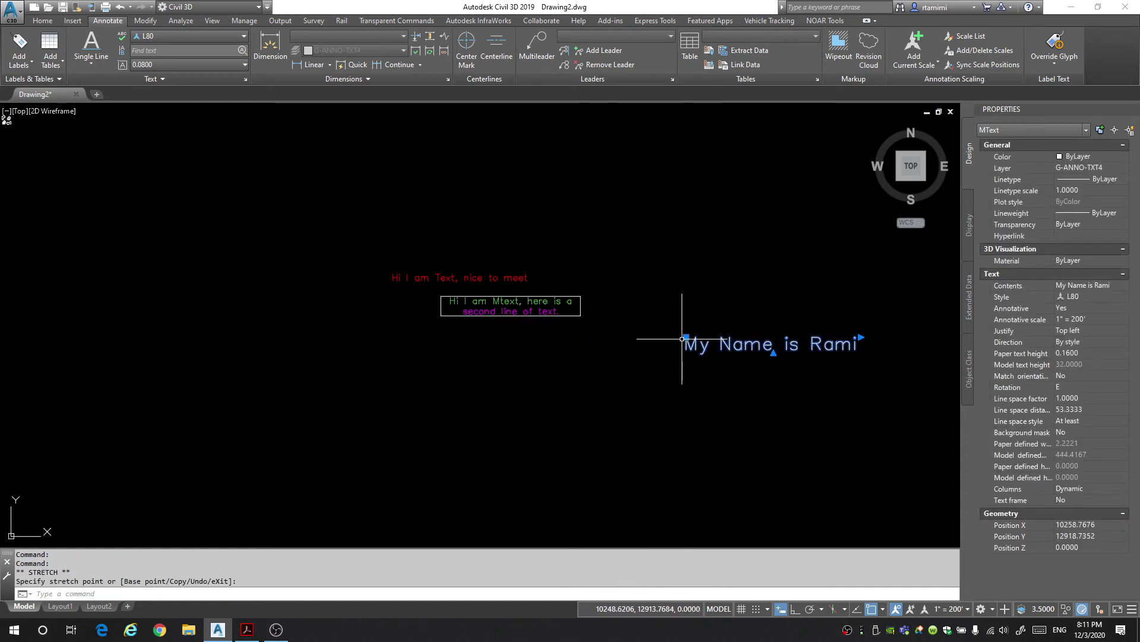
left_click(425, 238)
scroll(425, 238, "up", 2)
key("Escape")
key("Escape")
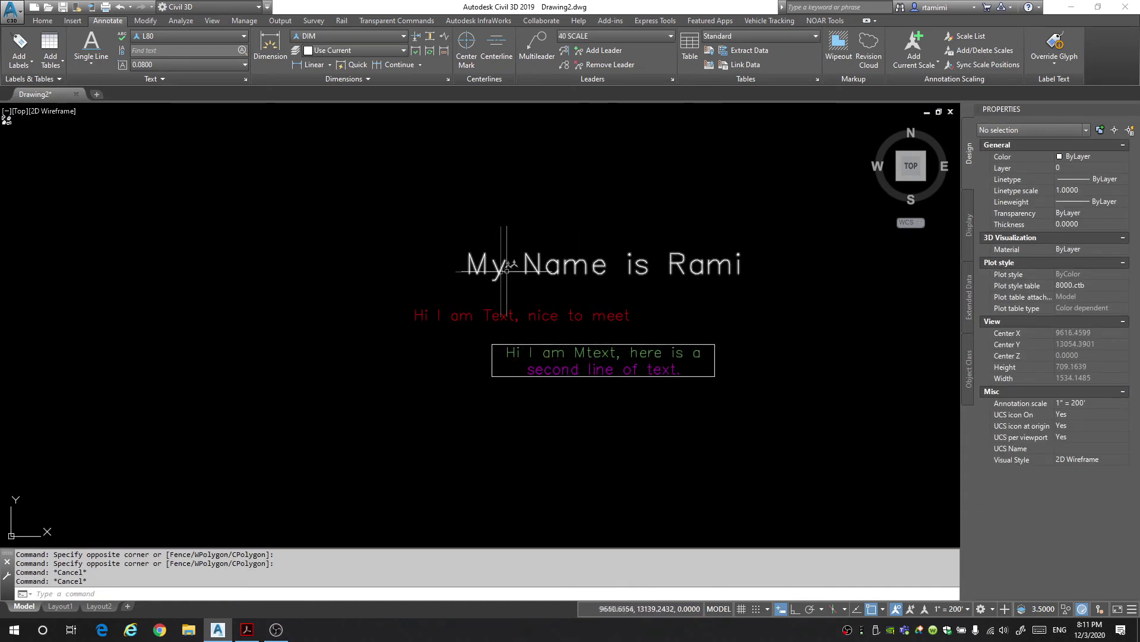
Open the multiline name text and the red single-line text for editing in turn to compare their editing options
double_click(684, 272)
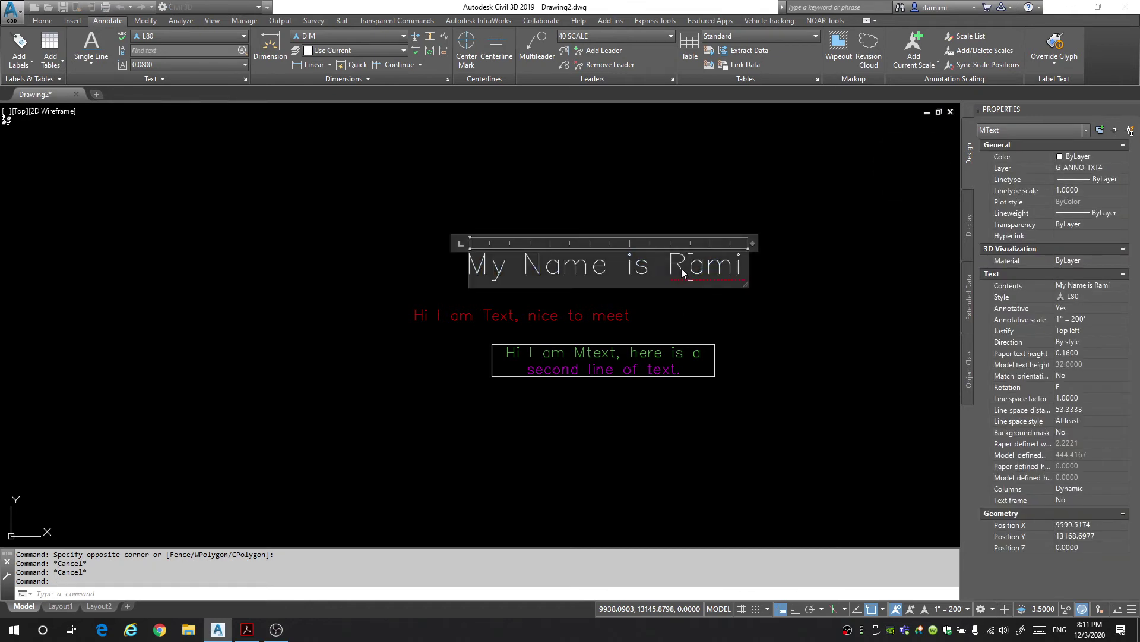
double_click(558, 265)
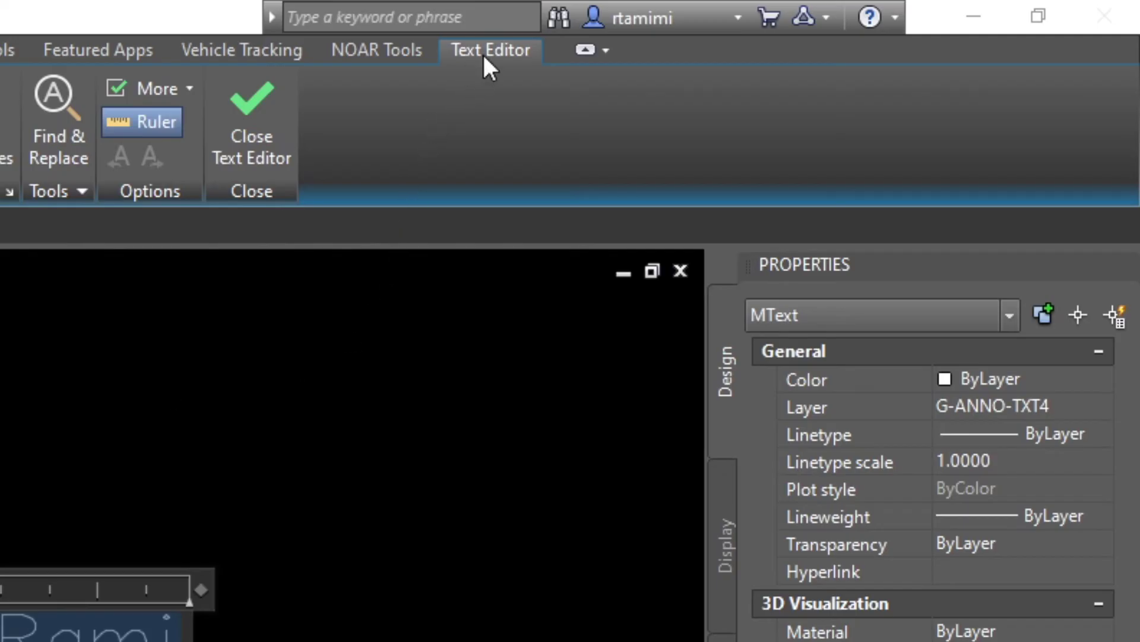
left_click(149, 339)
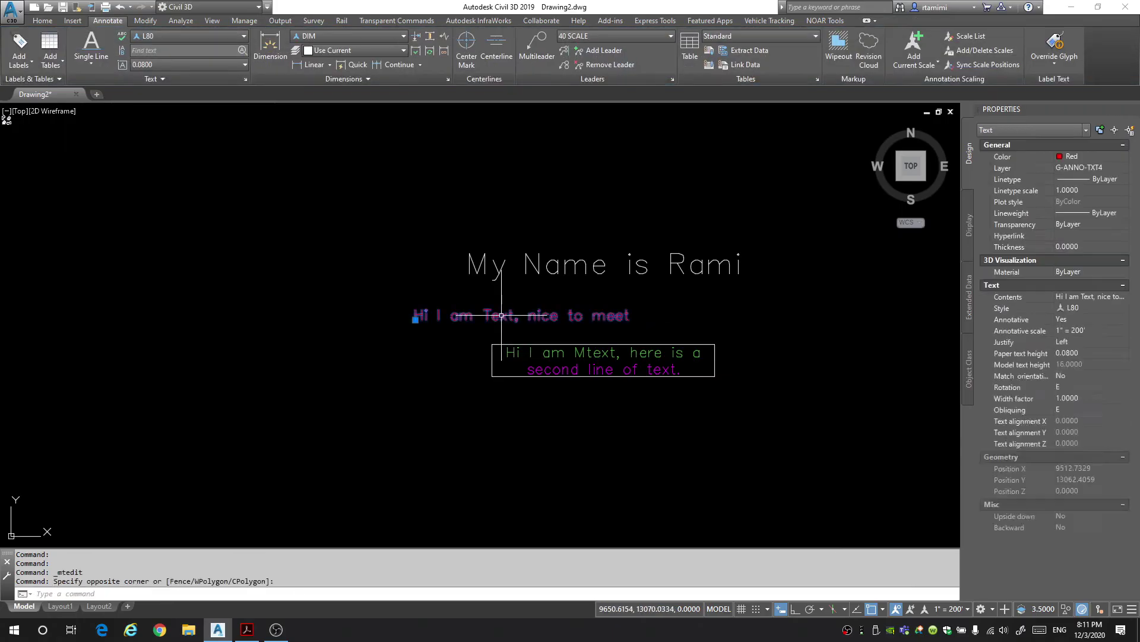
double_click(515, 319)
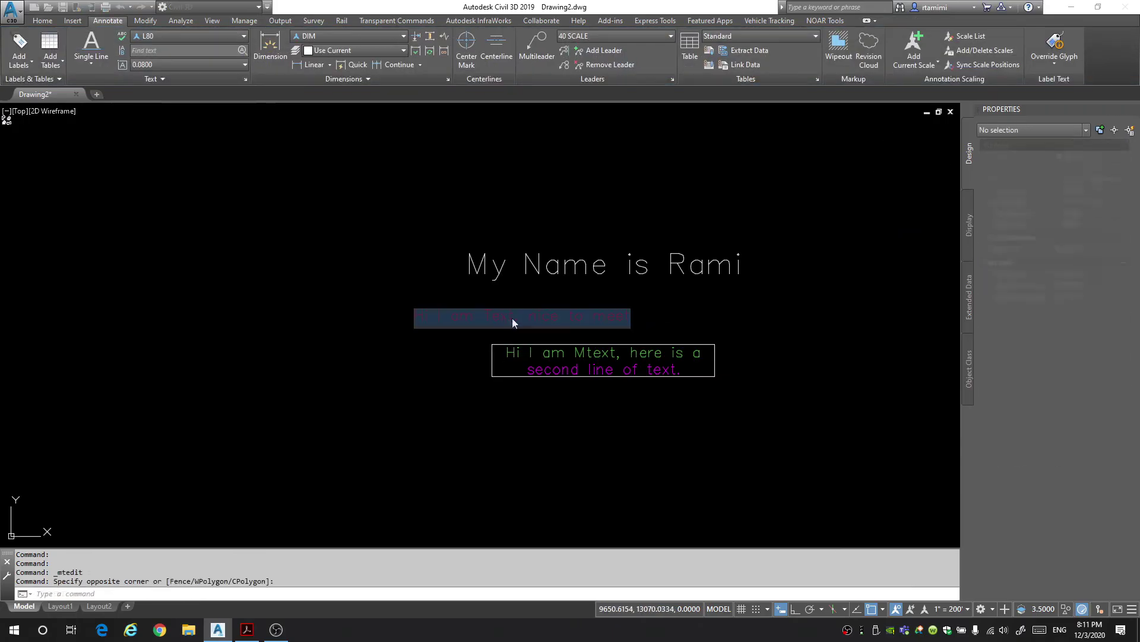
left_click(477, 334)
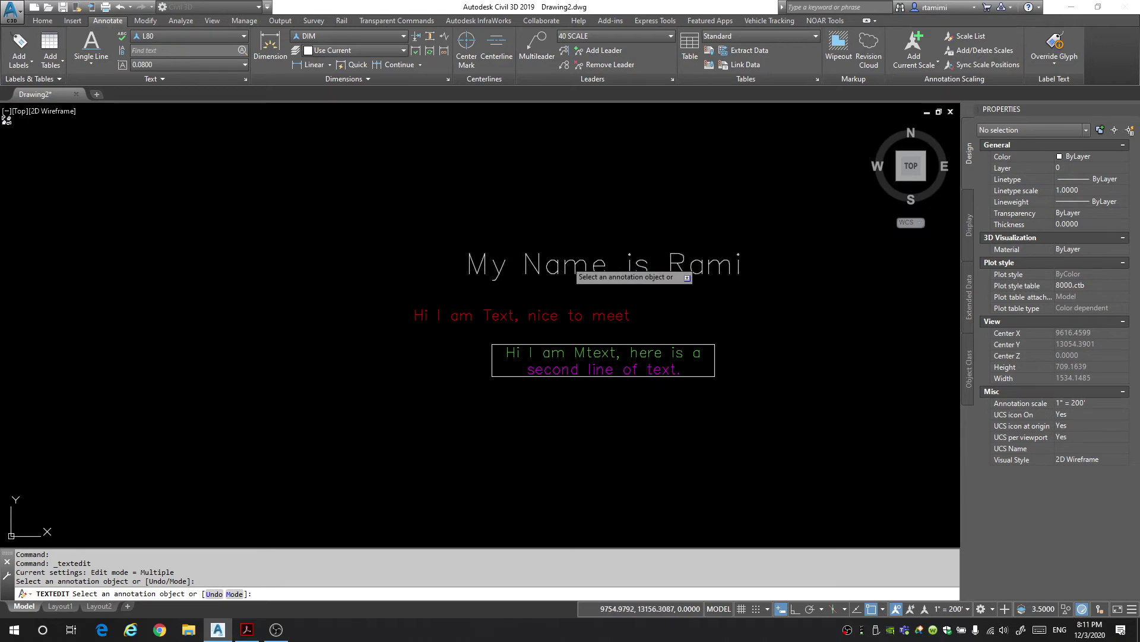
Change the font of the multiline name text to Times New Roman
left_click(580, 265)
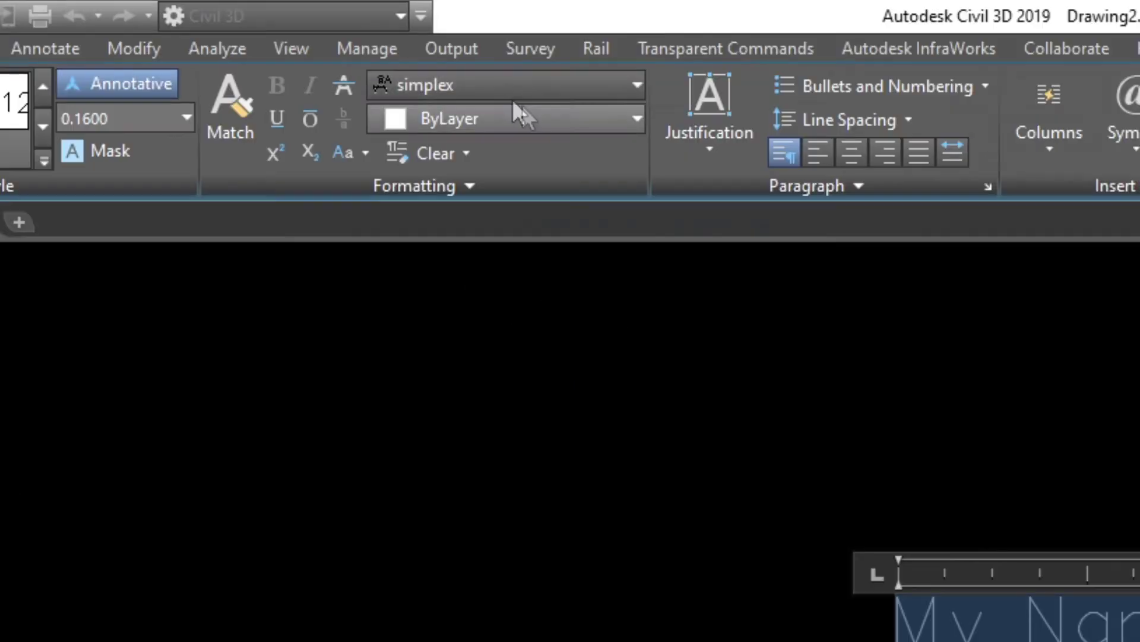
left_click(294, 37)
scroll(506, 380, "down", 10)
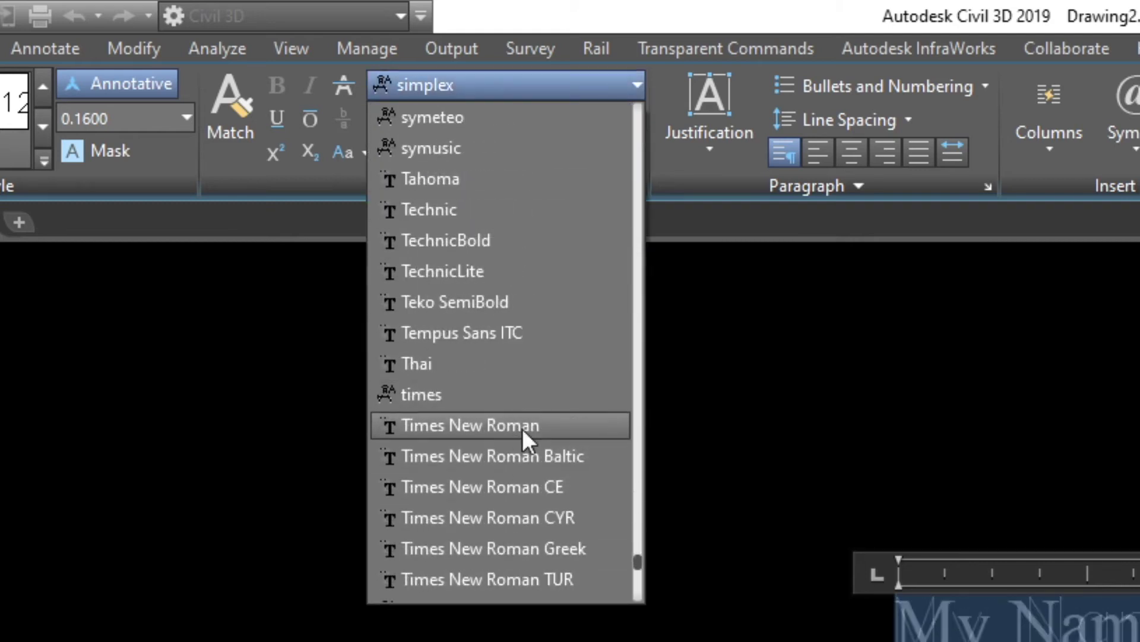
left_click(523, 426)
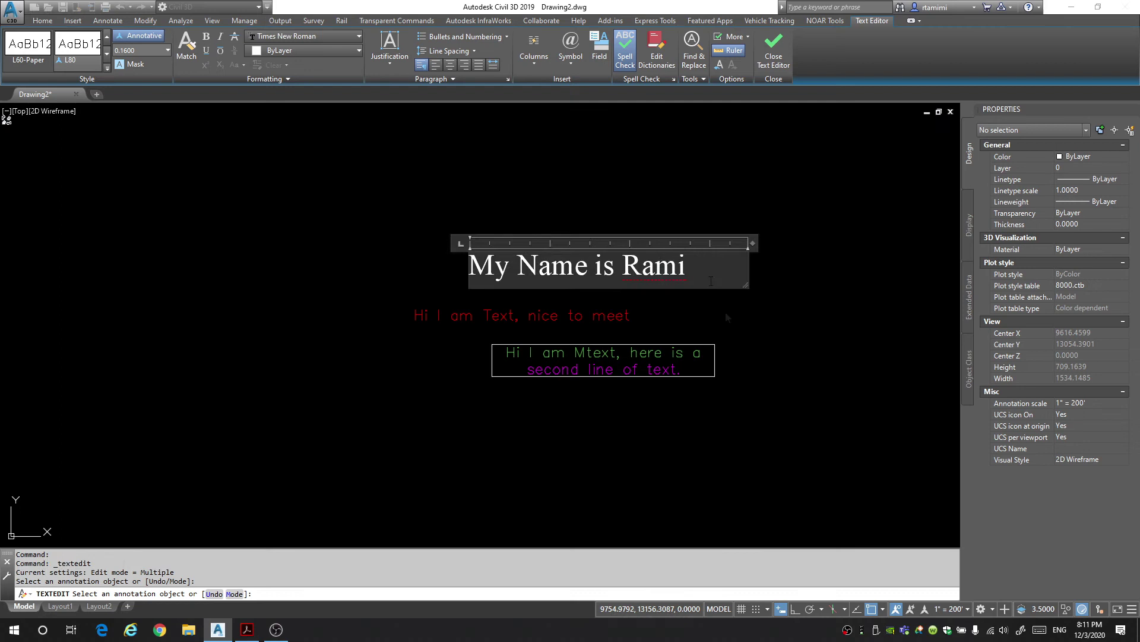
left_click(725, 312)
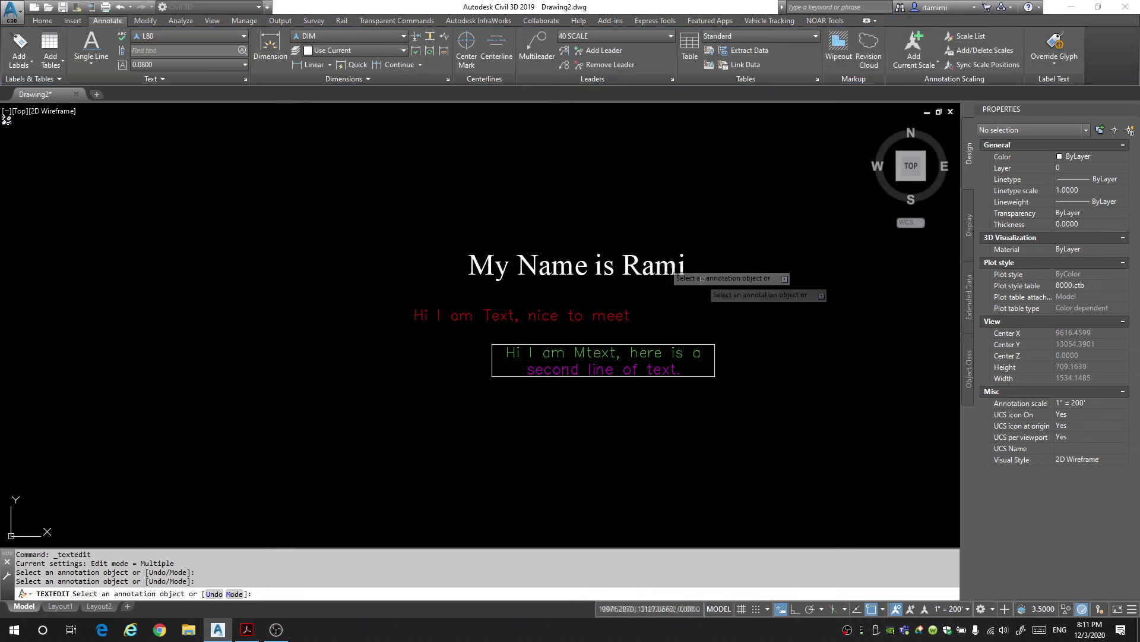
Make the whole multiline name text bold, italic and underlined
left_click(637, 271)
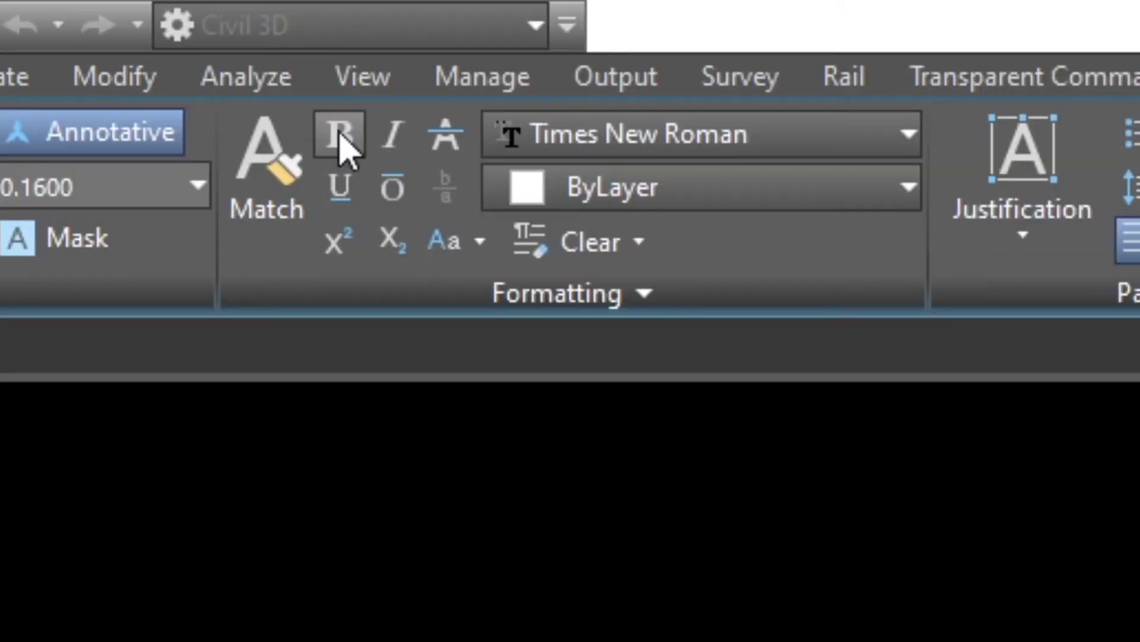
left_click(206, 37)
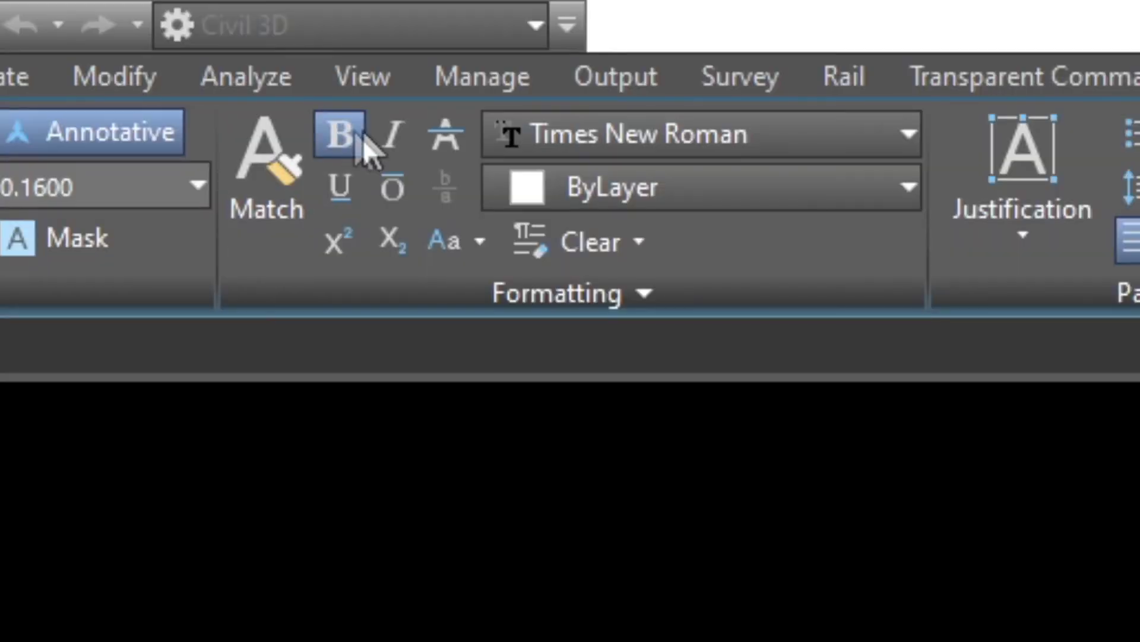
left_click(220, 36)
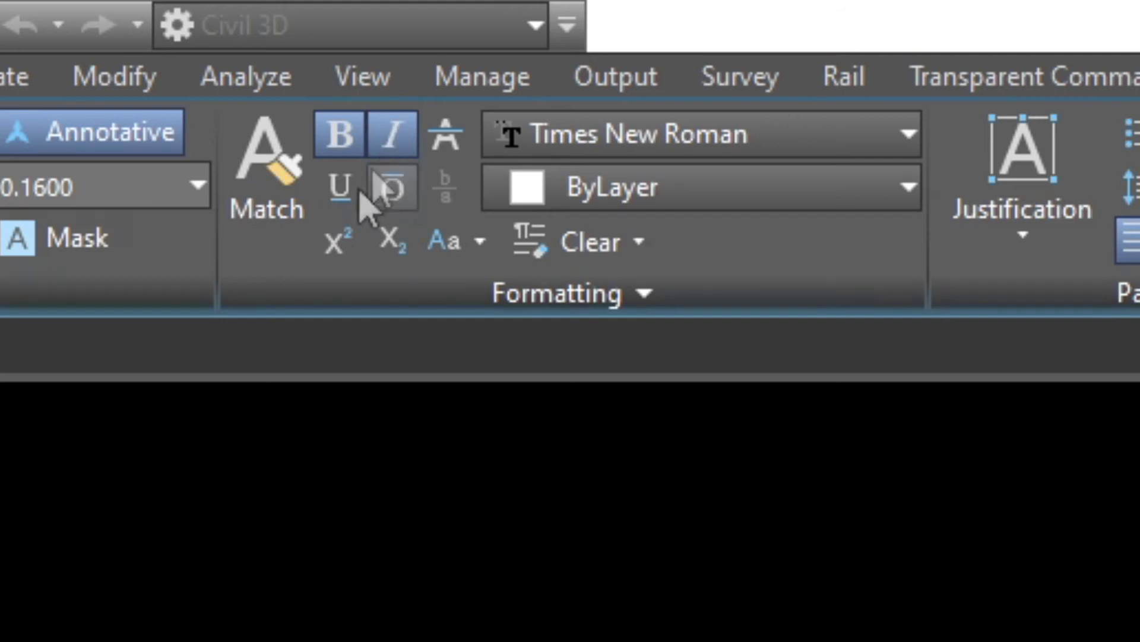
left_click(342, 193)
left_click(661, 259)
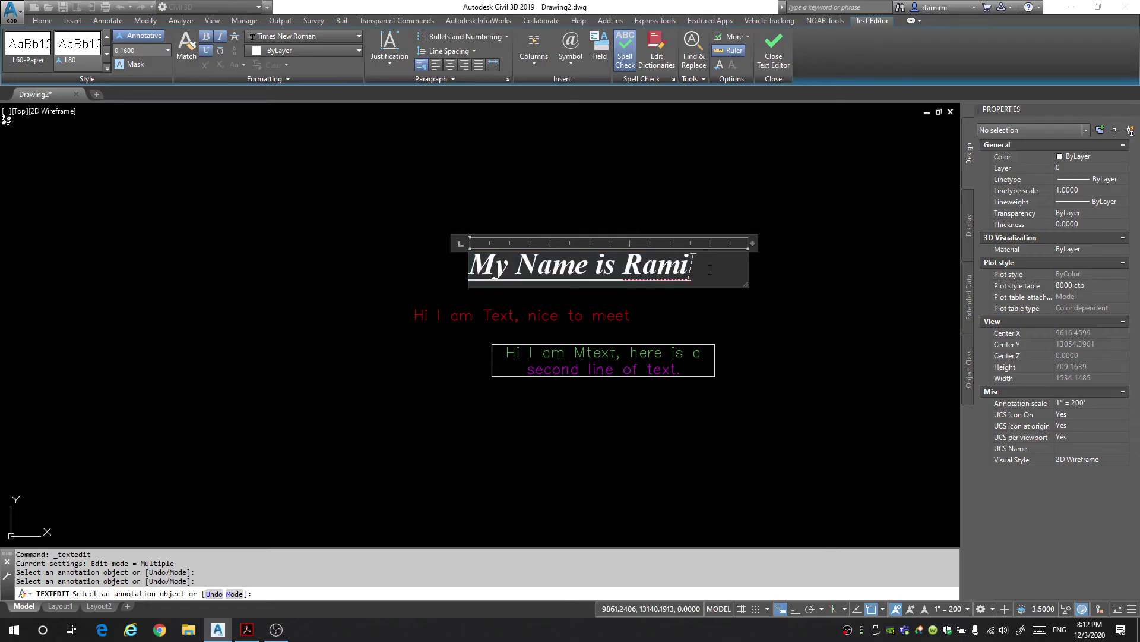
key("Escape")
key("Escape")
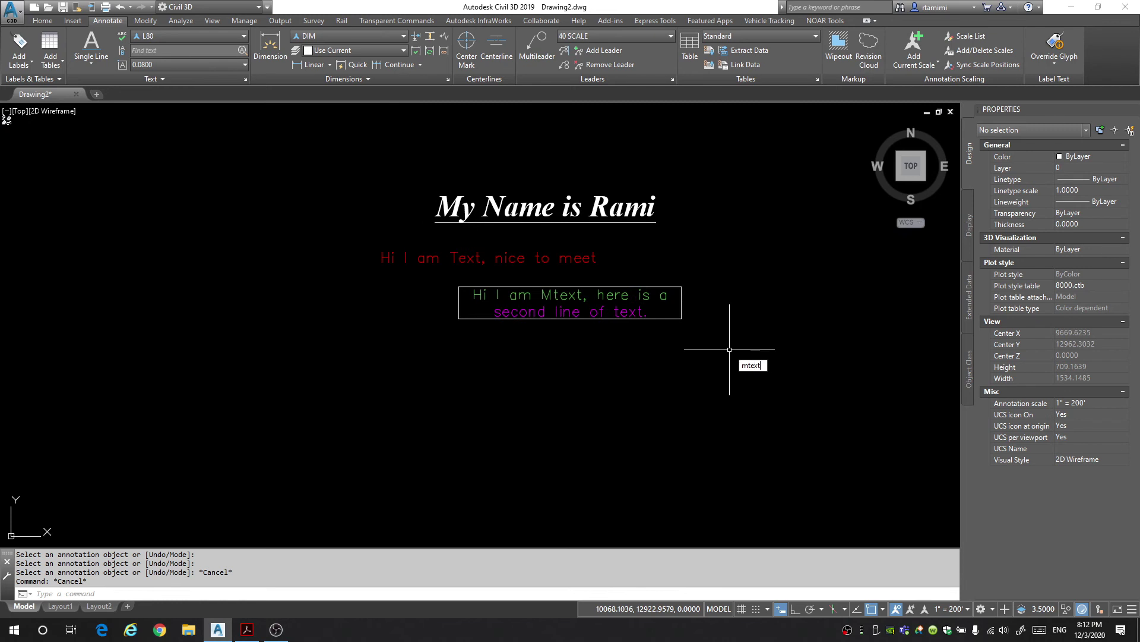
Create a multiline text about 546 units wide just below the framed text, reading "Subscribe to my Youtube Channel"
key("Return")
left_click(753, 324)
left_click(410, 368)
type("Subscribe to my Youtube Channel")
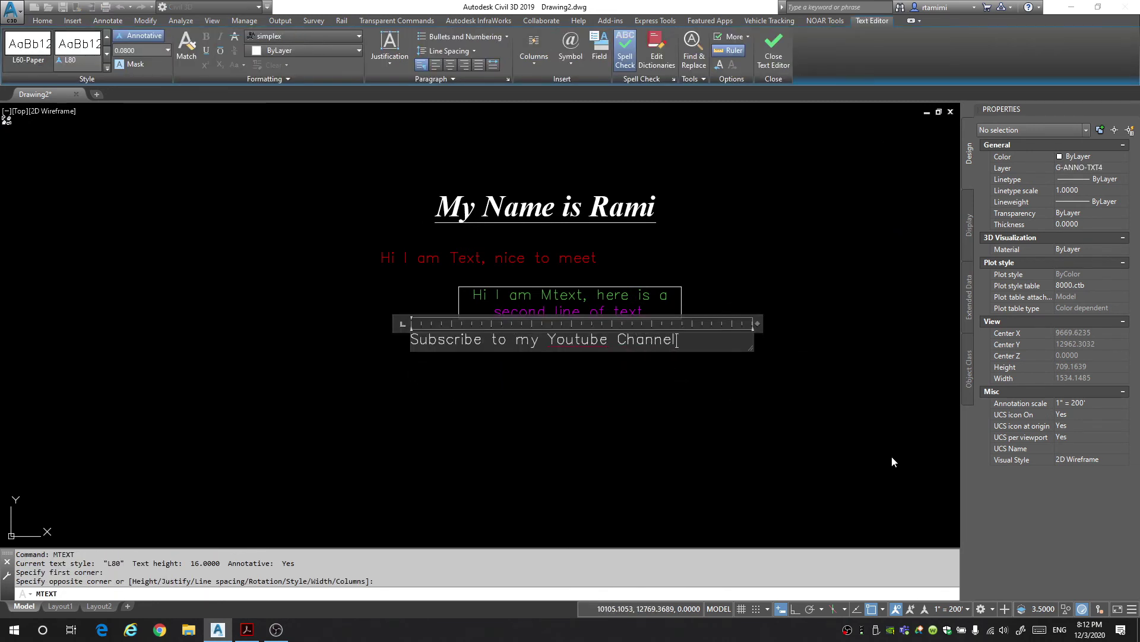
left_click(893, 461)
Move the "Subscribe to my Youtube Channel" text to the right of the other texts, to about X 10039, Y 13084
left_click(143, 380)
left_click(452, 416)
left_click(158, 394)
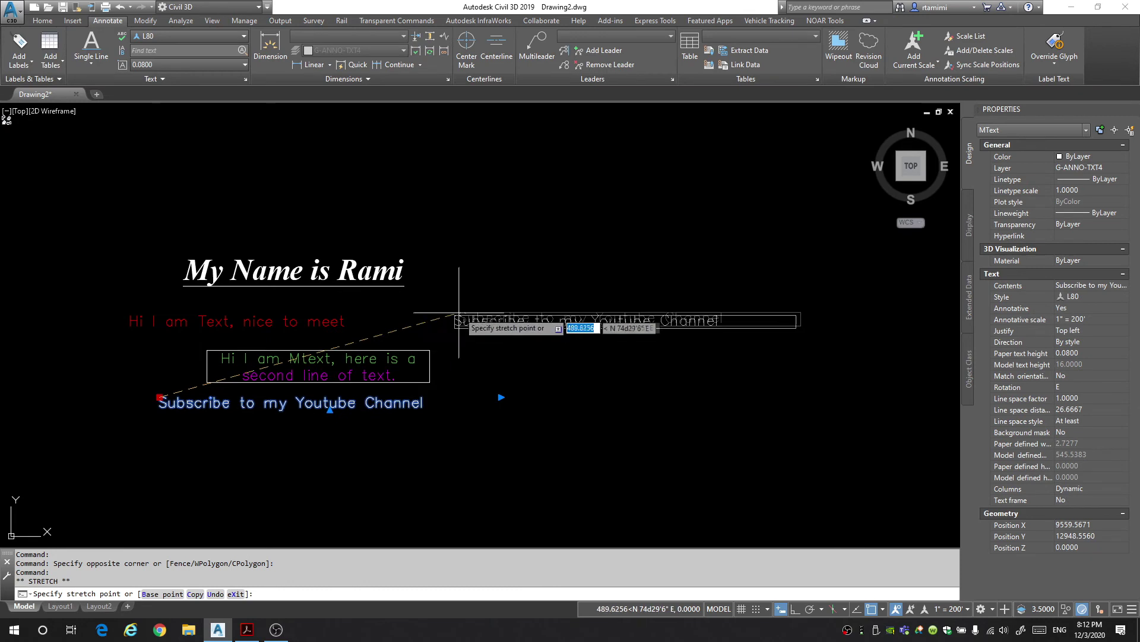
left_click(581, 317)
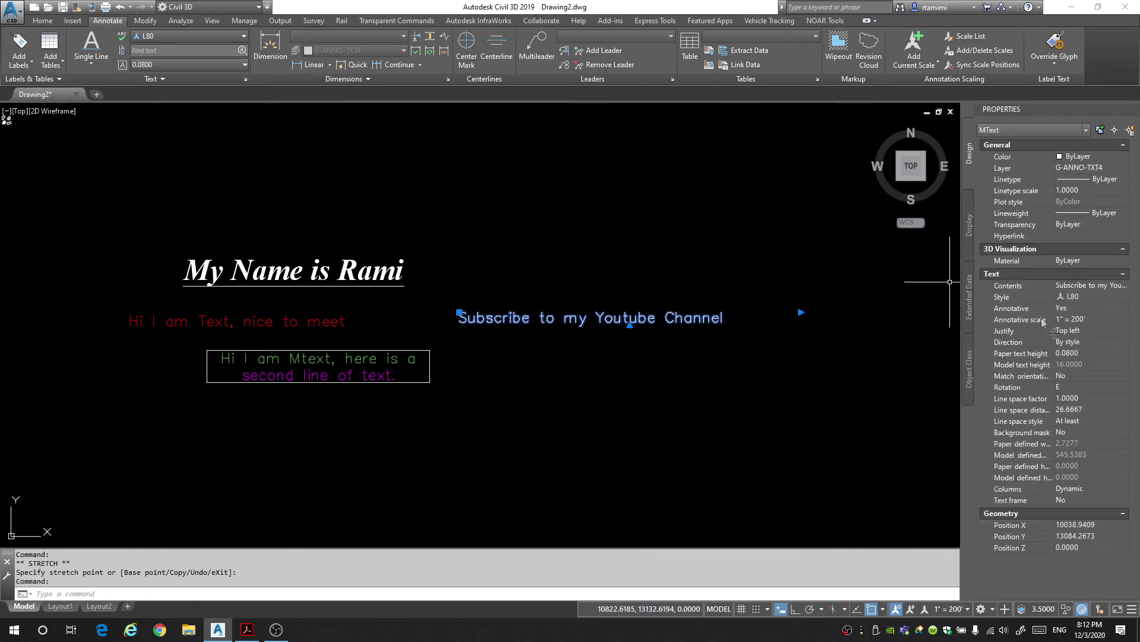
Set the Subscribe text's paper text height to 0.24 and its justification to Top center
left_click(1078, 353)
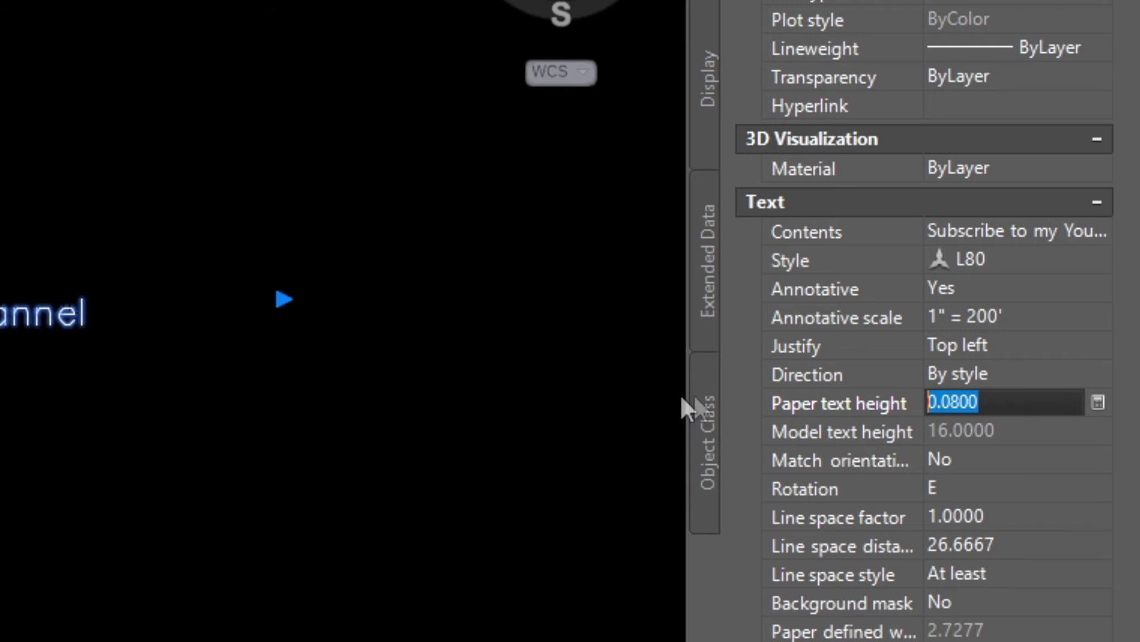
type(".")
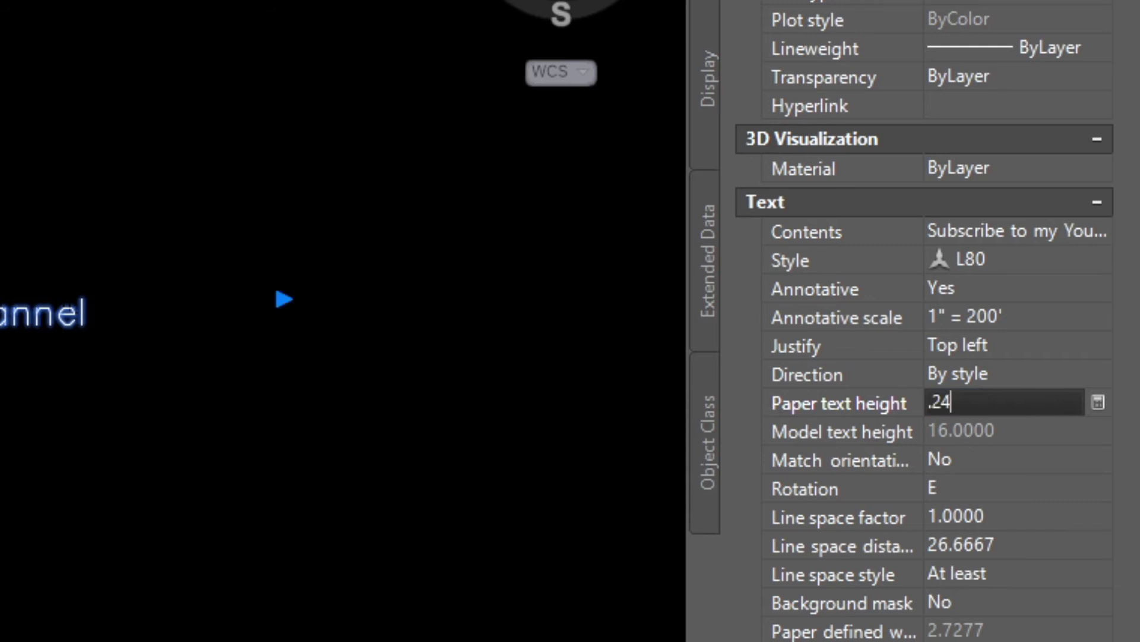
type("24")
key("Return")
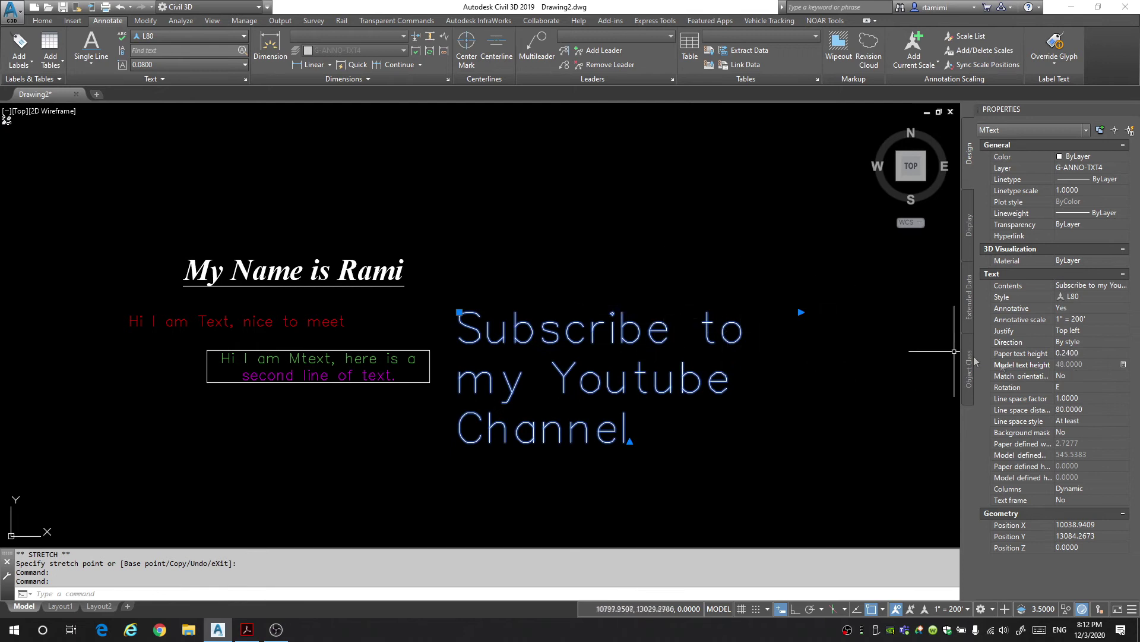
double_click(1089, 334)
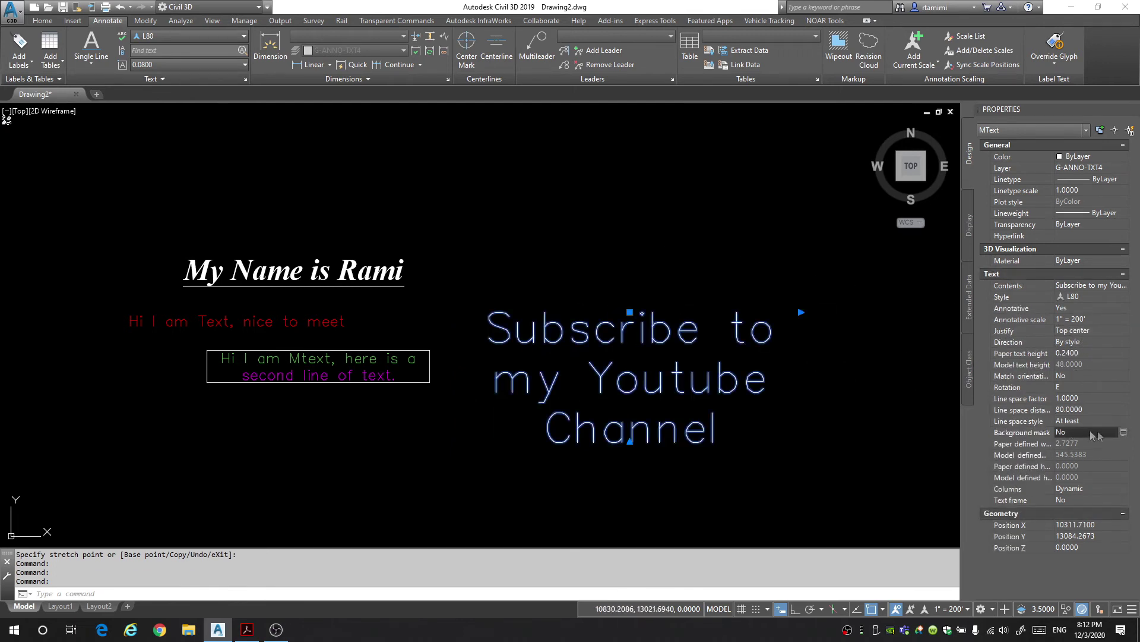
Turn on the Subscribe text's background mask with a red fill and set its Text frame to Yes
left_click(1124, 434)
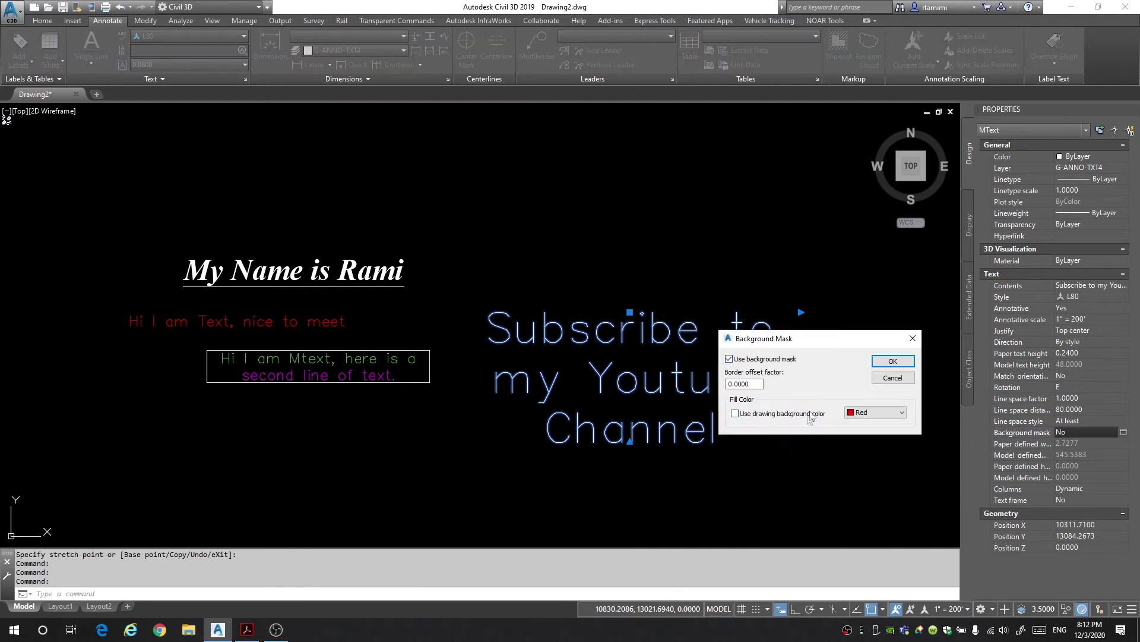
left_click(893, 362)
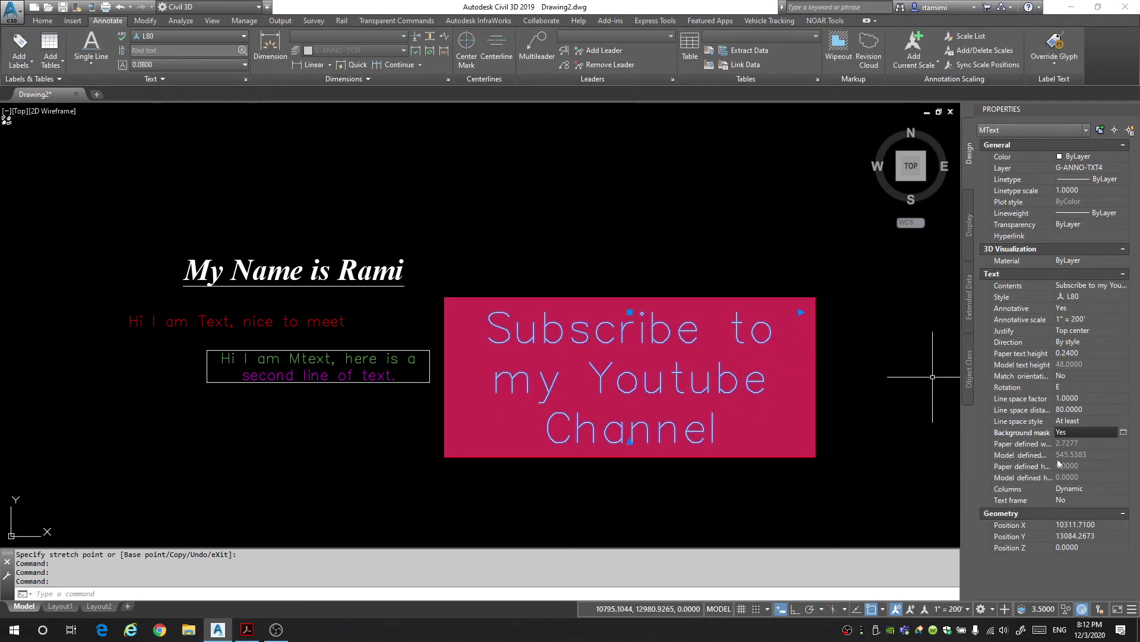
left_click(1074, 499)
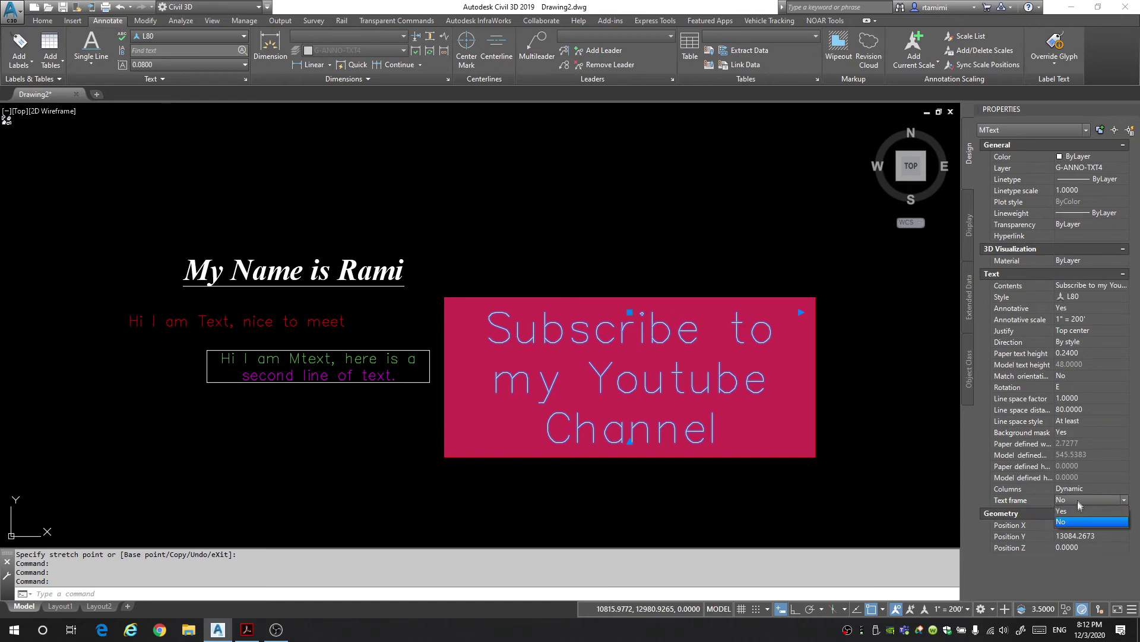
left_click(1069, 510)
Change the font of the whole "Subscribe to my Youtube Channel" text to Showcard Gothic
middle_click_drag(628, 300, 656, 294)
double_click(677, 303)
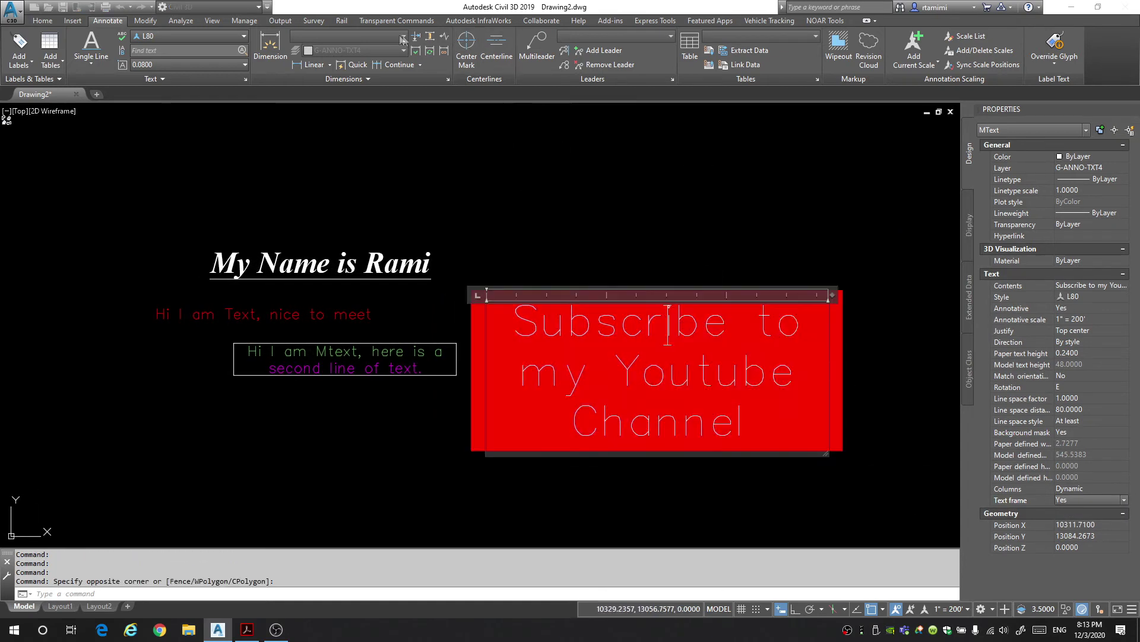
left_click(319, 36)
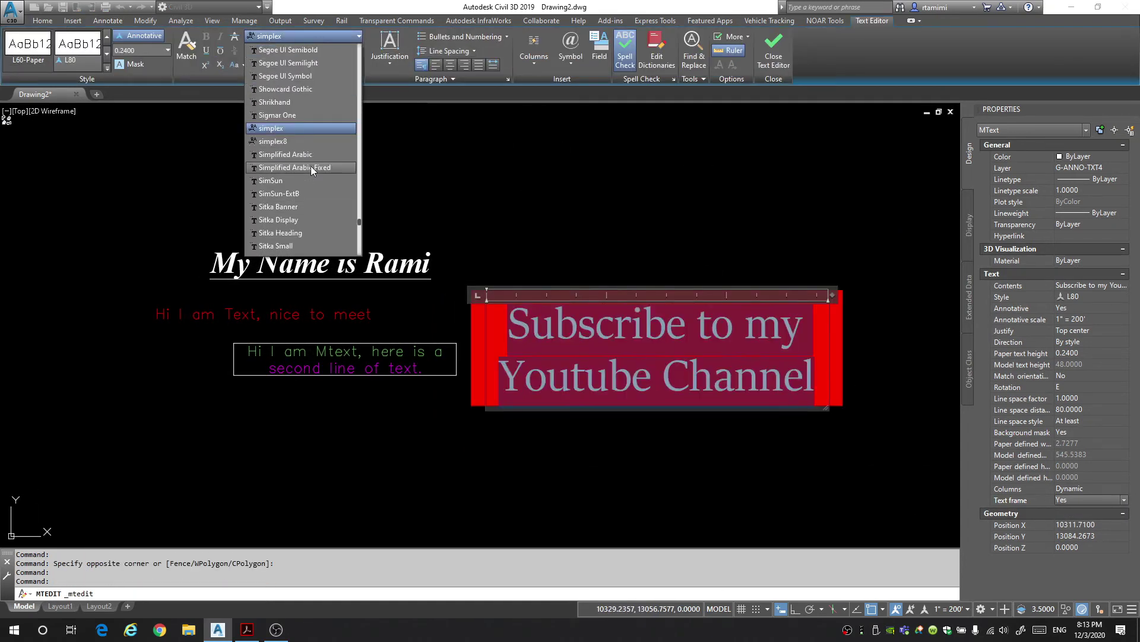
left_click(294, 94)
left_click(635, 226)
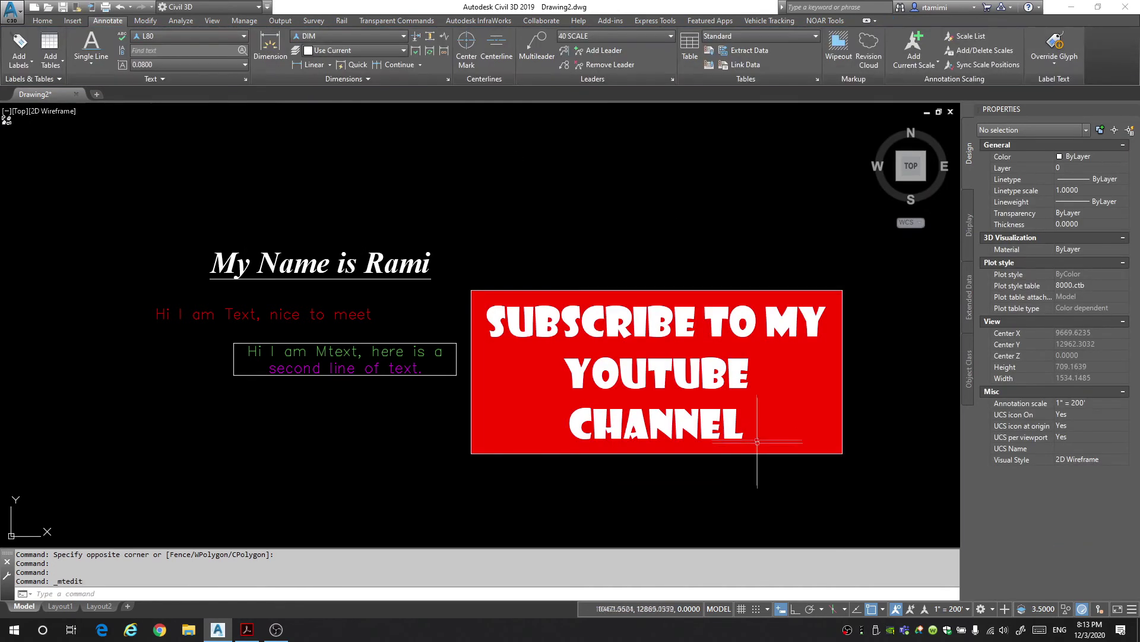
Move the red Subscribe text up so that it sits above the other texts
left_click(795, 440)
left_click(691, 485)
type("M")
key("Return")
left_click(695, 502)
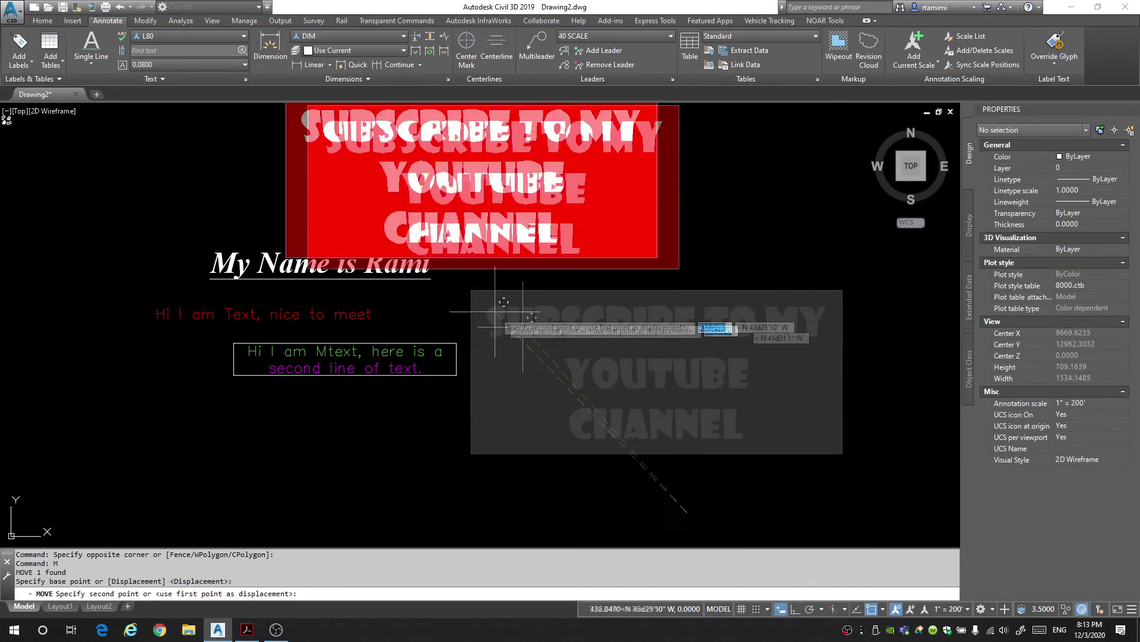
left_click(692, 326)
left_click(668, 309)
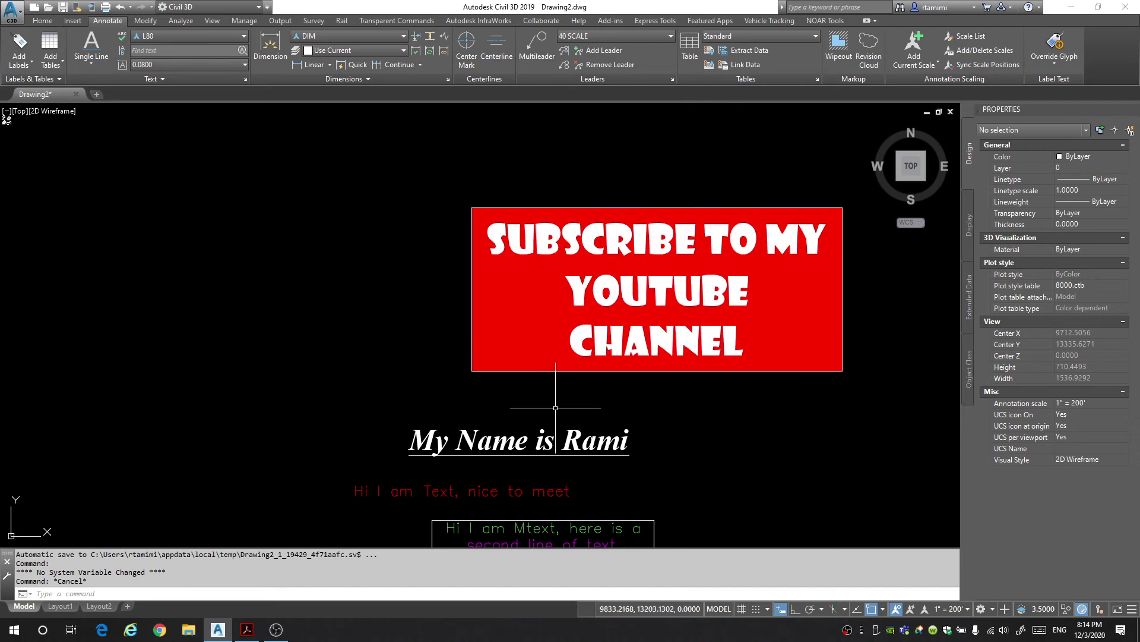
Create a new text style named with the author's first name followed by "Style"
type("sty")
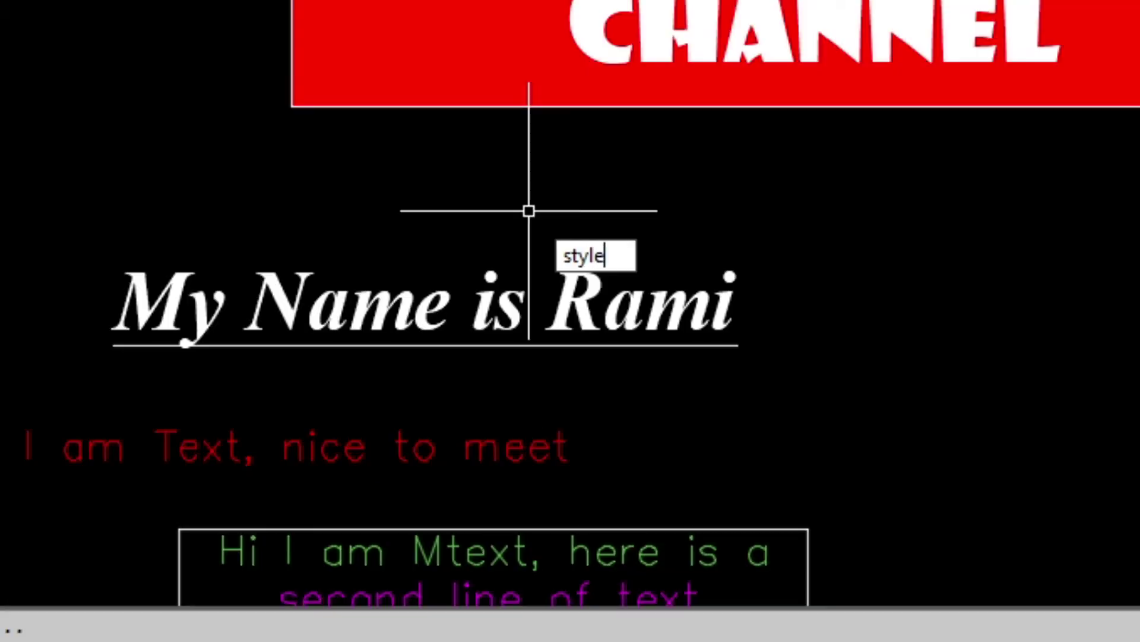
key("Return")
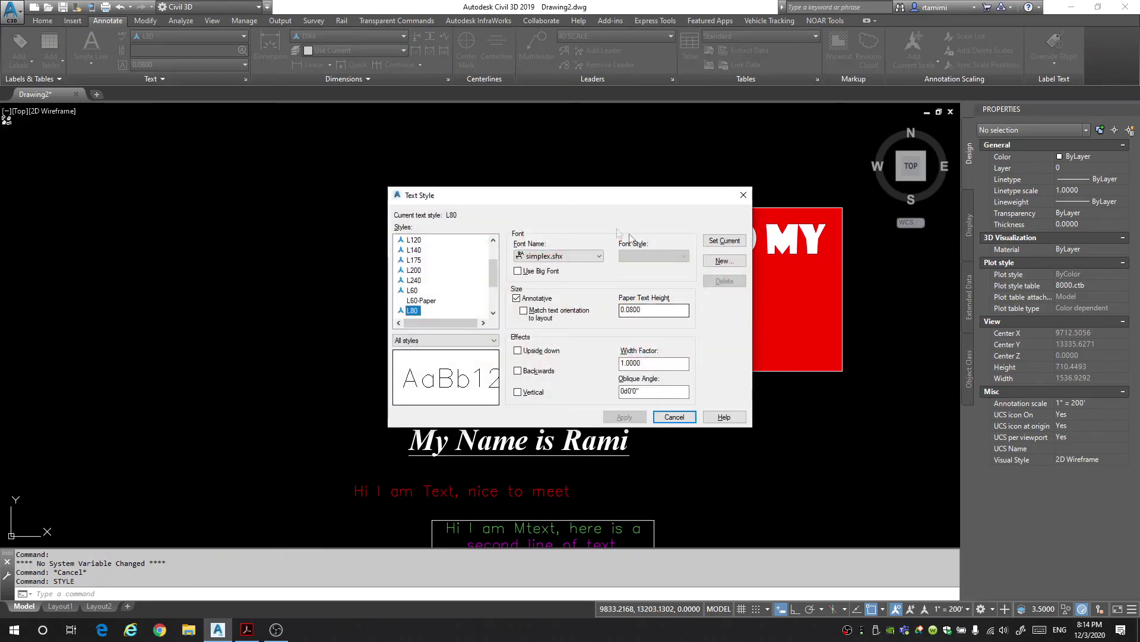
scroll(437, 309, "up", 1)
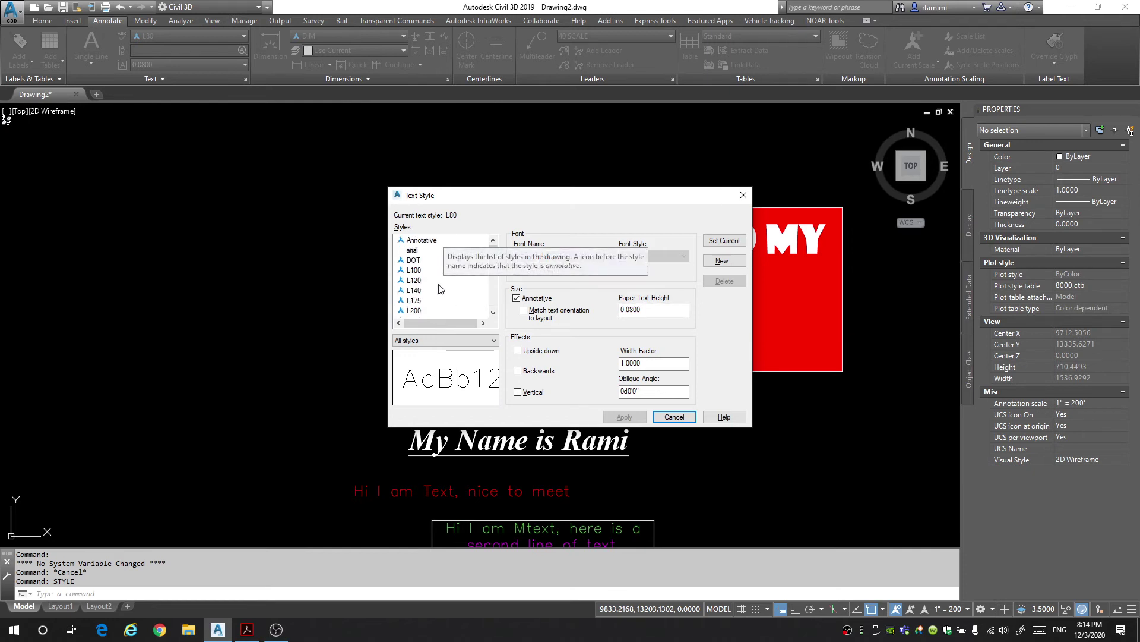
left_click(724, 260)
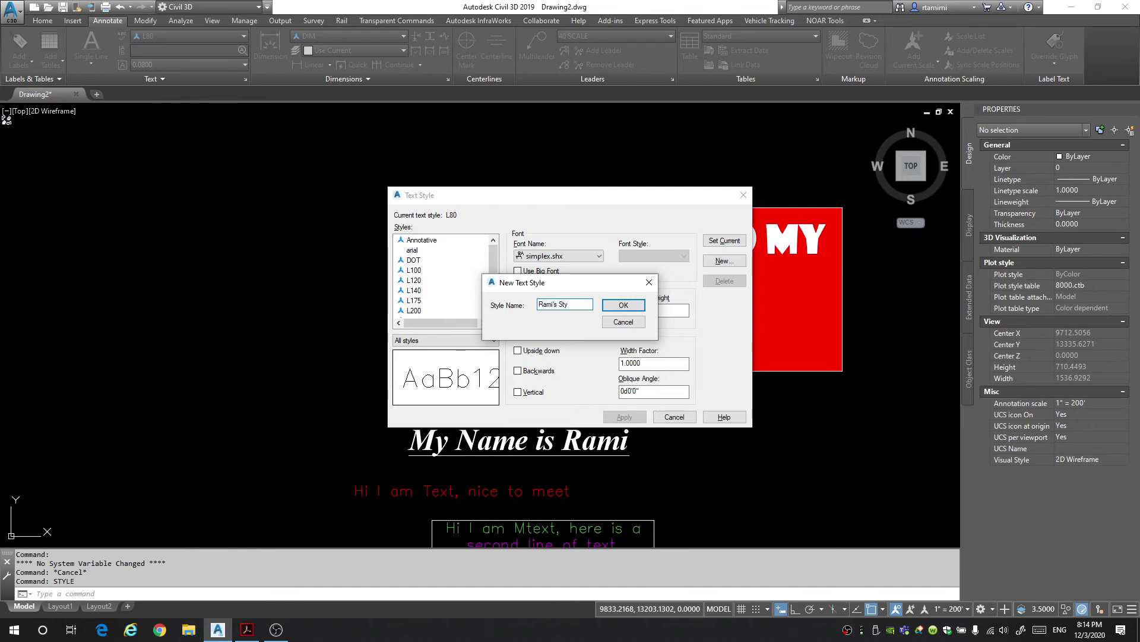
key("Return")
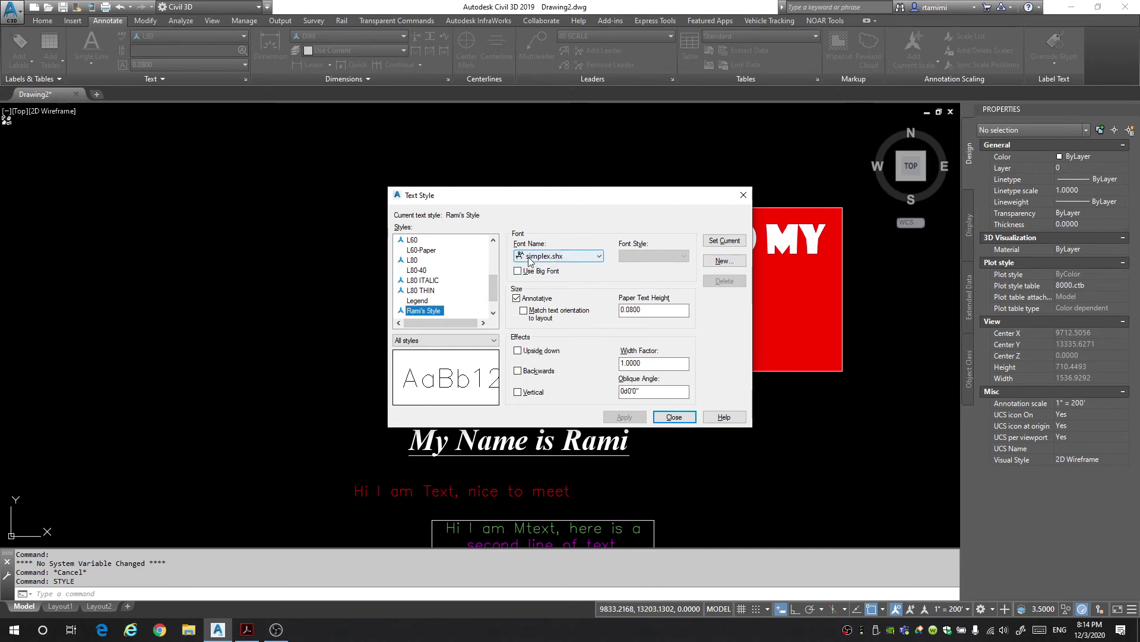
Give the new text style the Showcard Gothic font, a paper text height of 0.24 and an oblique angle of 45
left_click(557, 257)
scroll(594, 321, "up", 6)
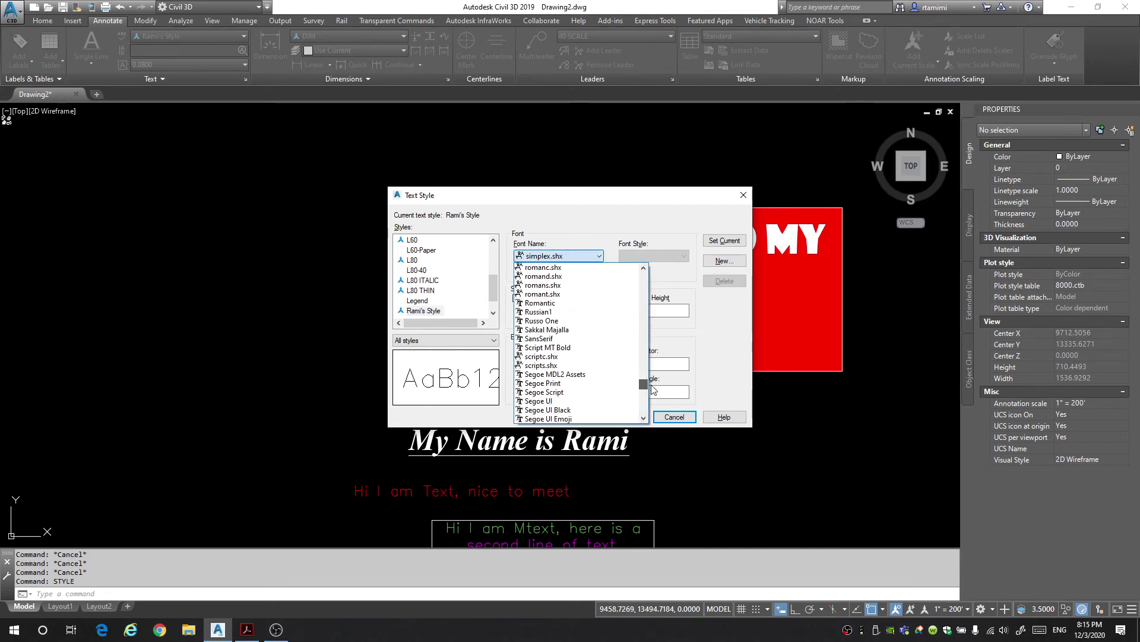
scroll(598, 324, "down", 1)
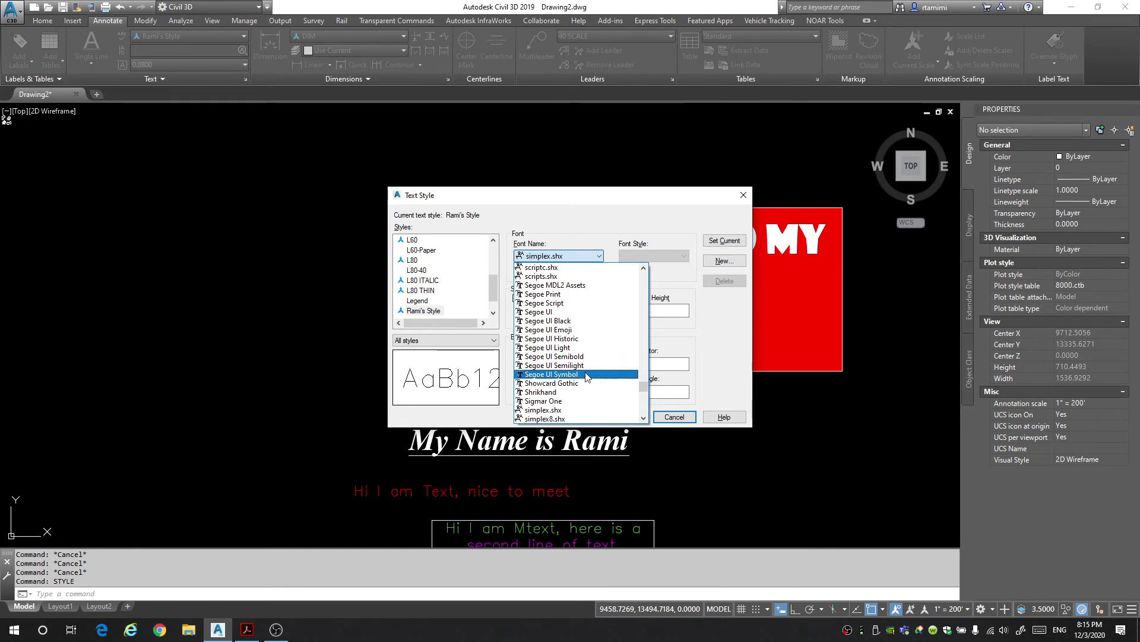
left_click(573, 385)
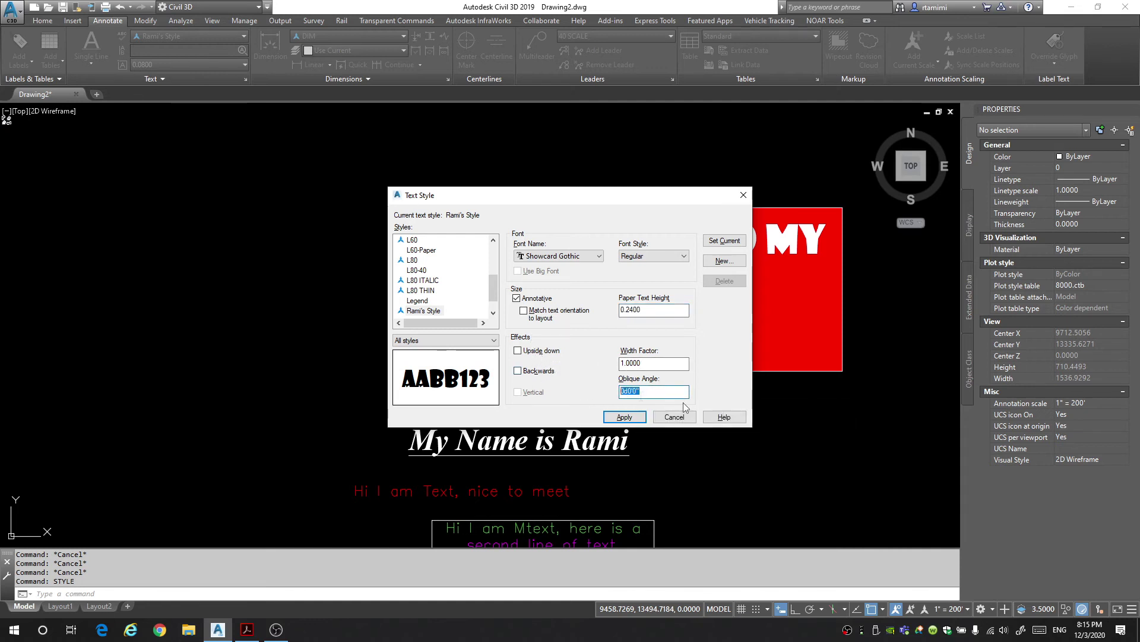
type("45")
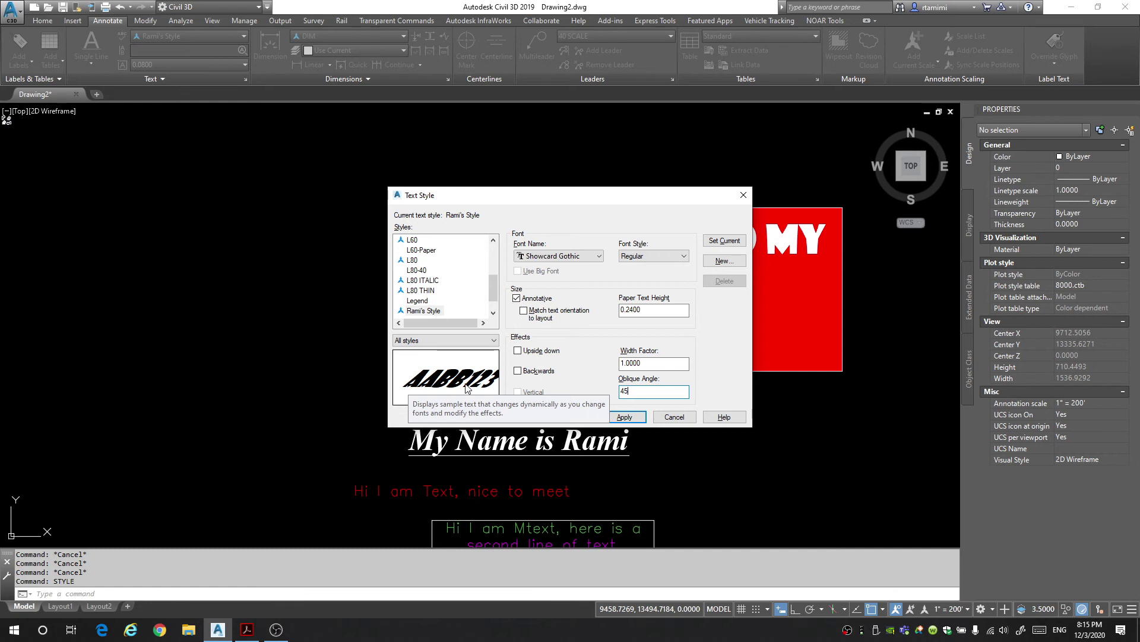
key("Tab")
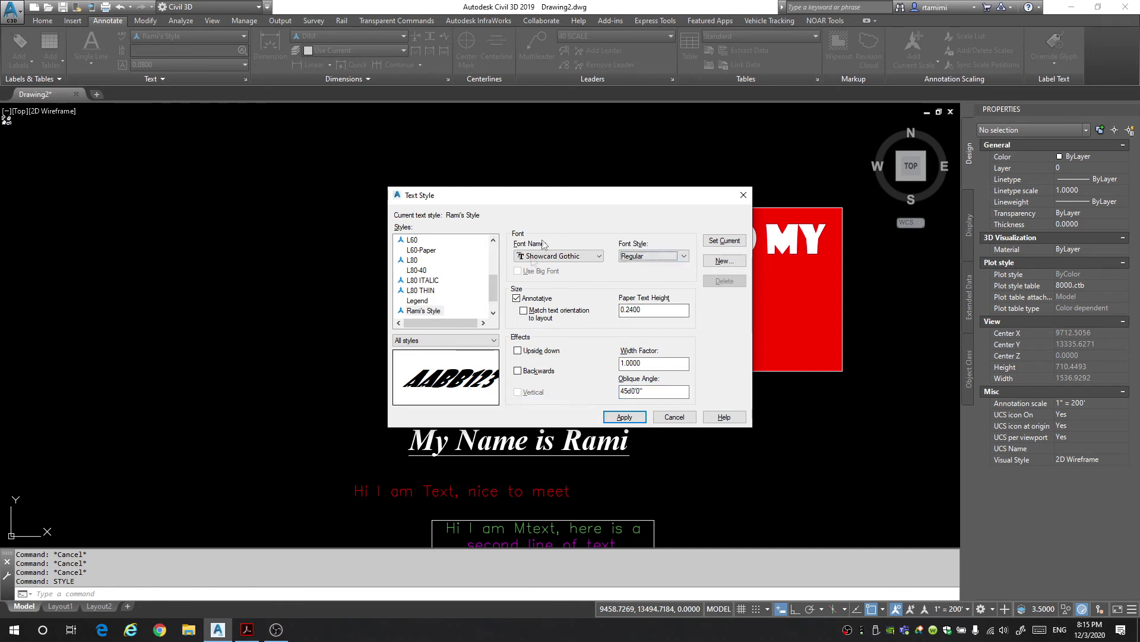
left_click(674, 418)
Apply the newly created text style to the framed text, the underlined name text and the Subscribe text together
scroll(610, 374, "down", 3)
scroll(590, 476, "up", 3)
left_click(364, 382)
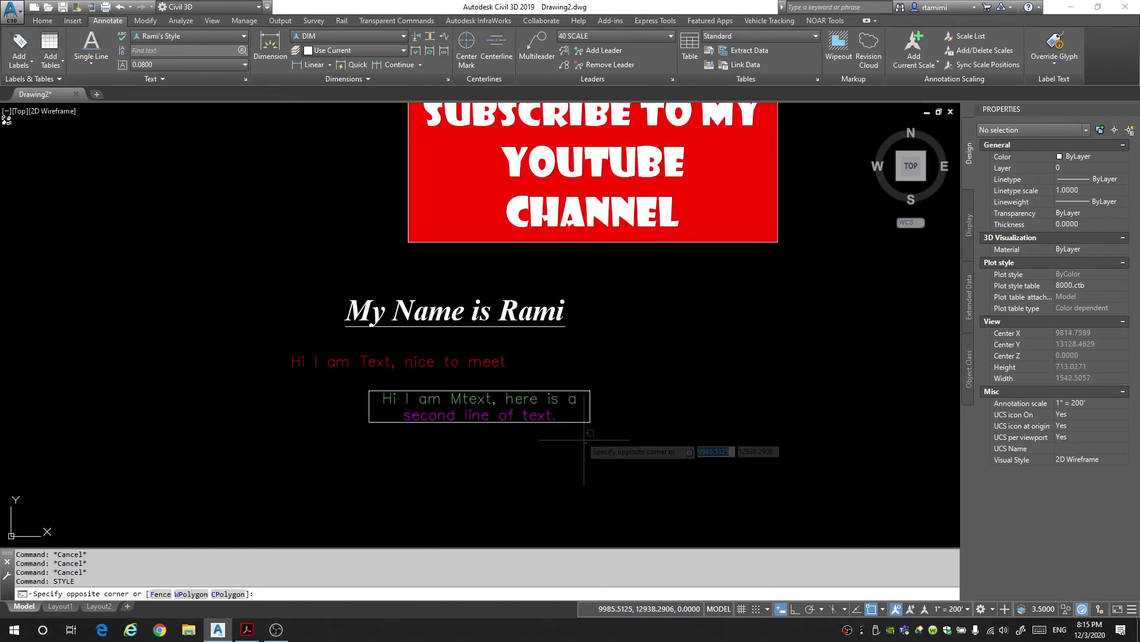
left_click(591, 431)
left_click(342, 332)
left_click(641, 288)
middle_click_drag(641, 288, 604, 363)
left_click(586, 293)
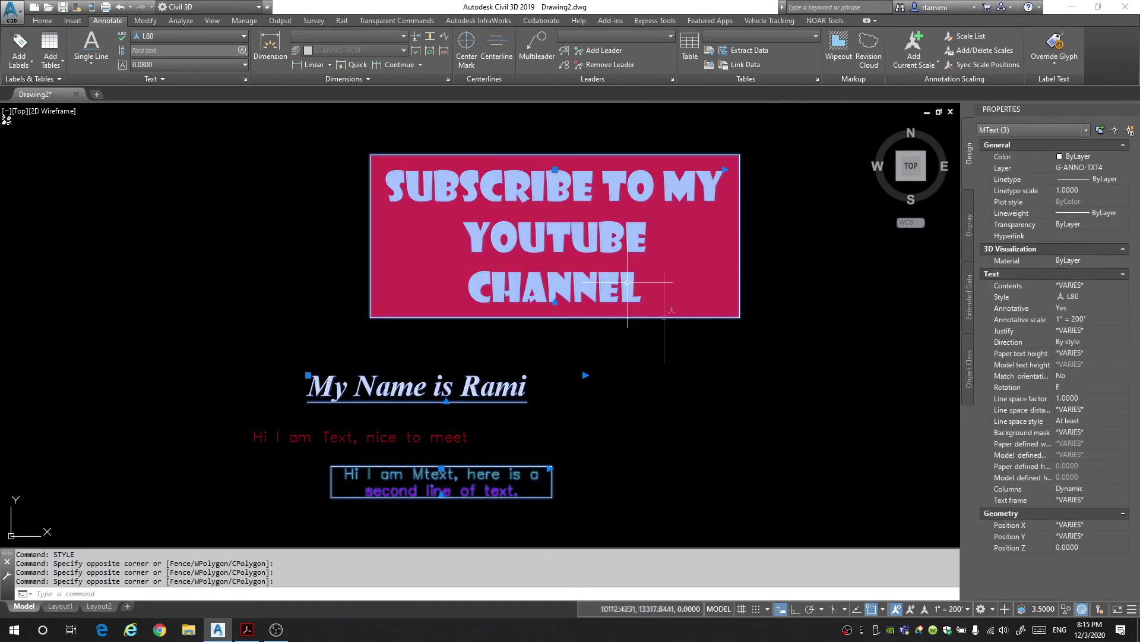
left_click(201, 36)
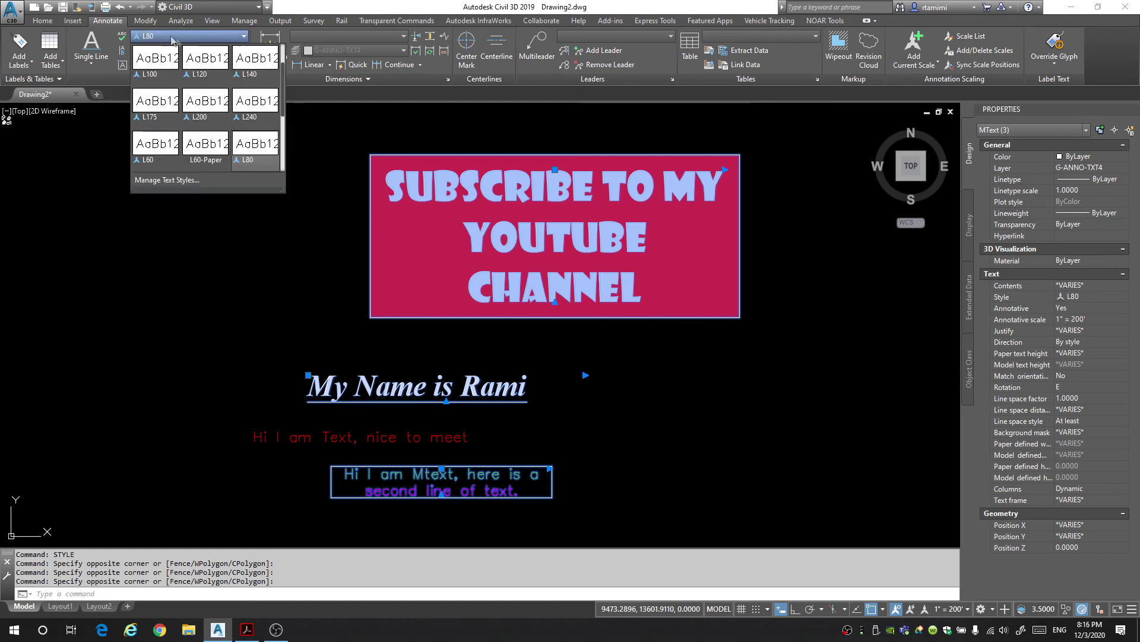
scroll(217, 104, "down", 3)
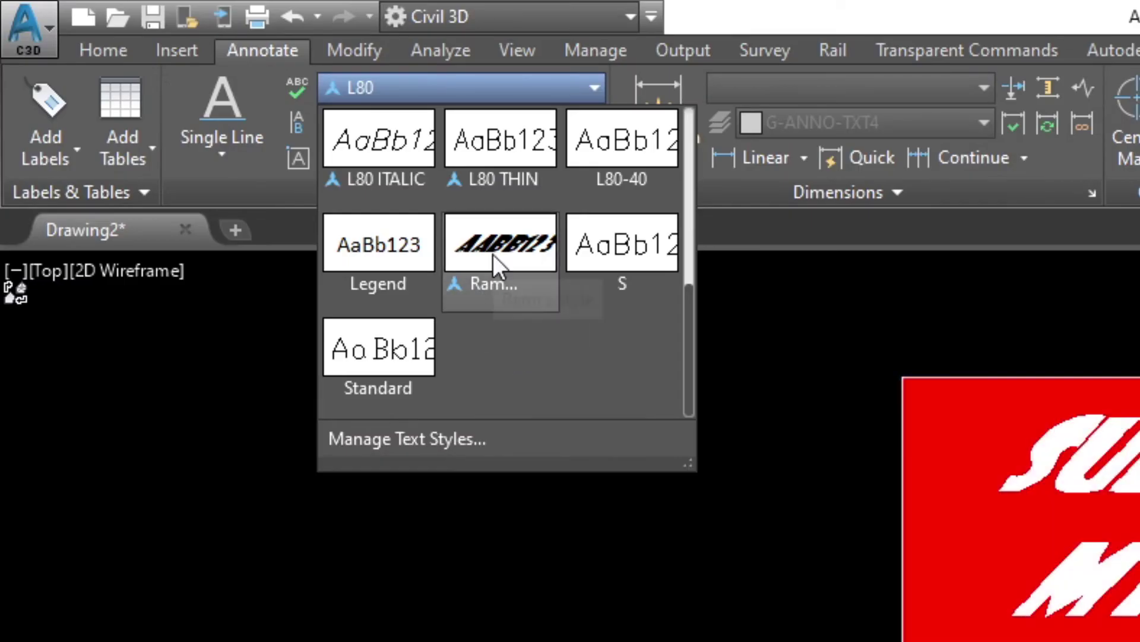
left_click(202, 104)
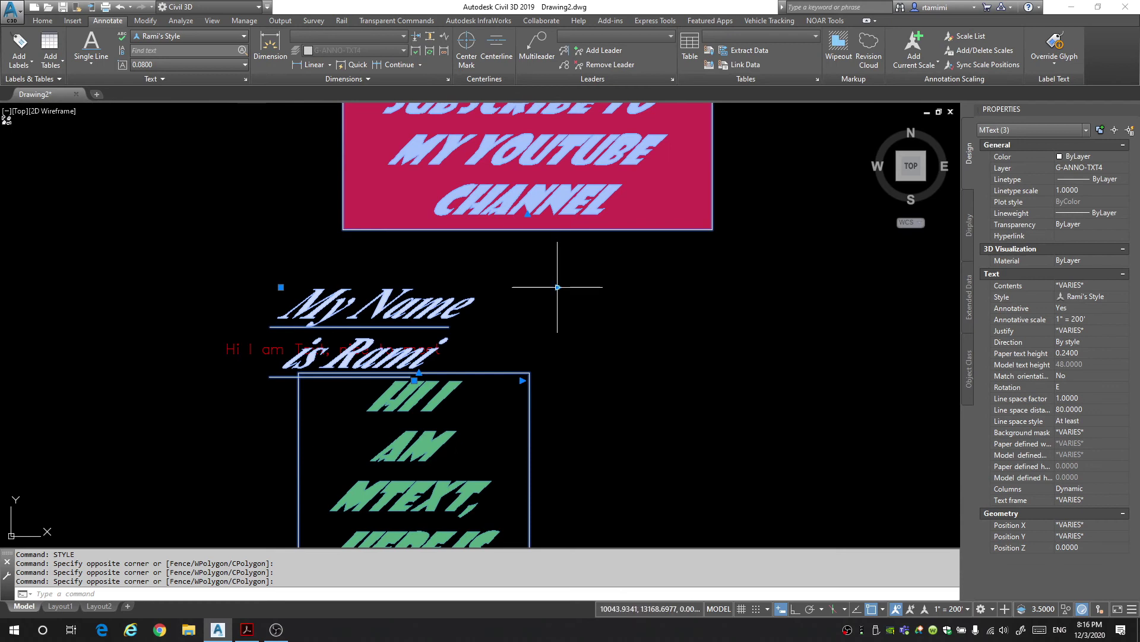
Widen the text boxes of the underlined name text and the framed multiline text, and clear the selection
left_click(557, 285)
left_click(672, 282)
scroll(781, 315, "down", 2)
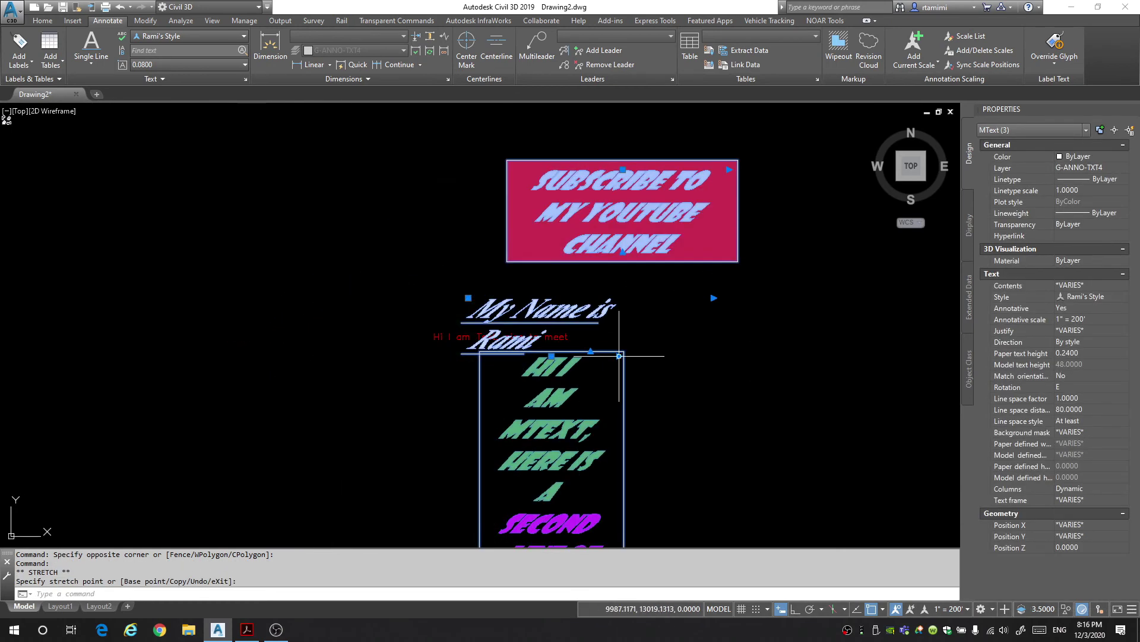
left_click(619, 356)
left_click(671, 359)
key("Escape")
key("Escape")
key("Escape")
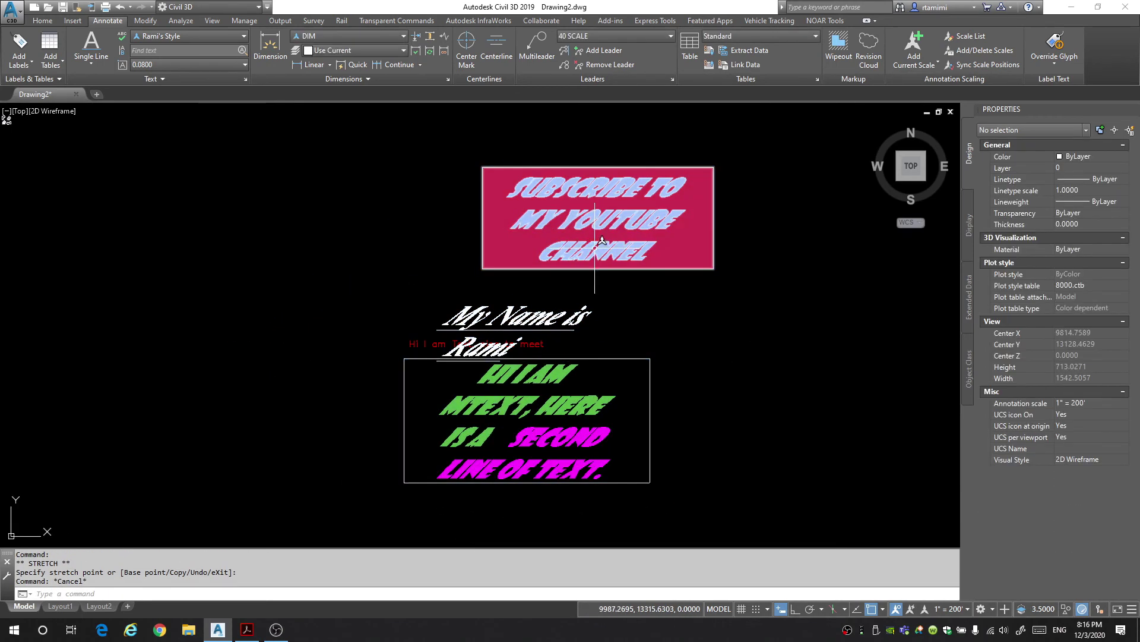
Set the new text style's oblique angle to 20
scroll(606, 238, "up", 6)
scroll(606, 238, "down", 7)
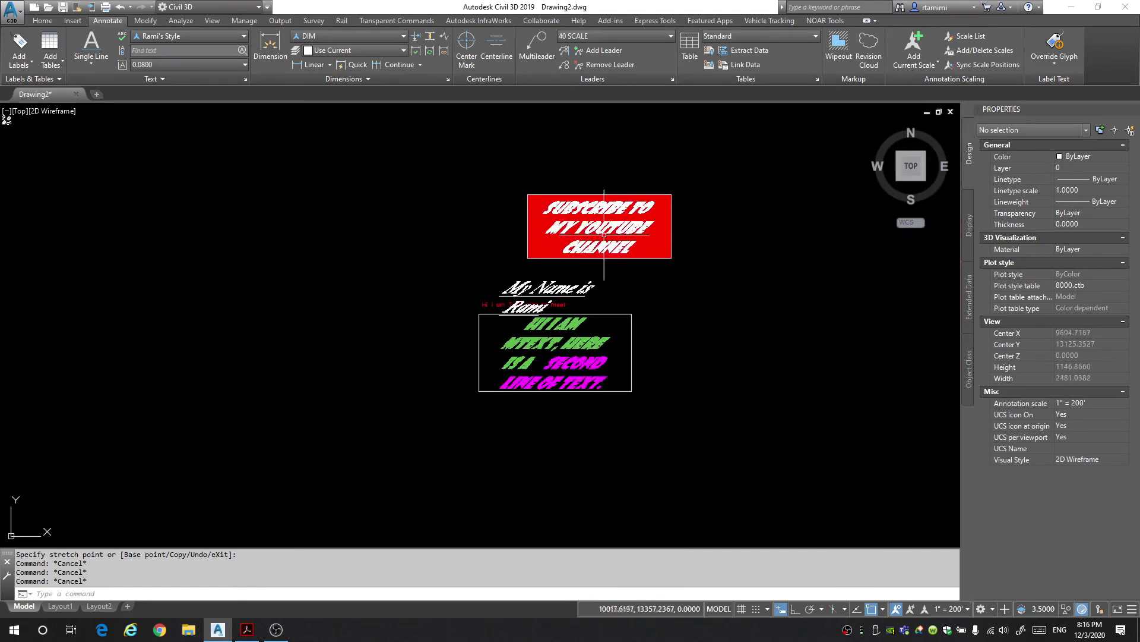
scroll(587, 232, "up", 2)
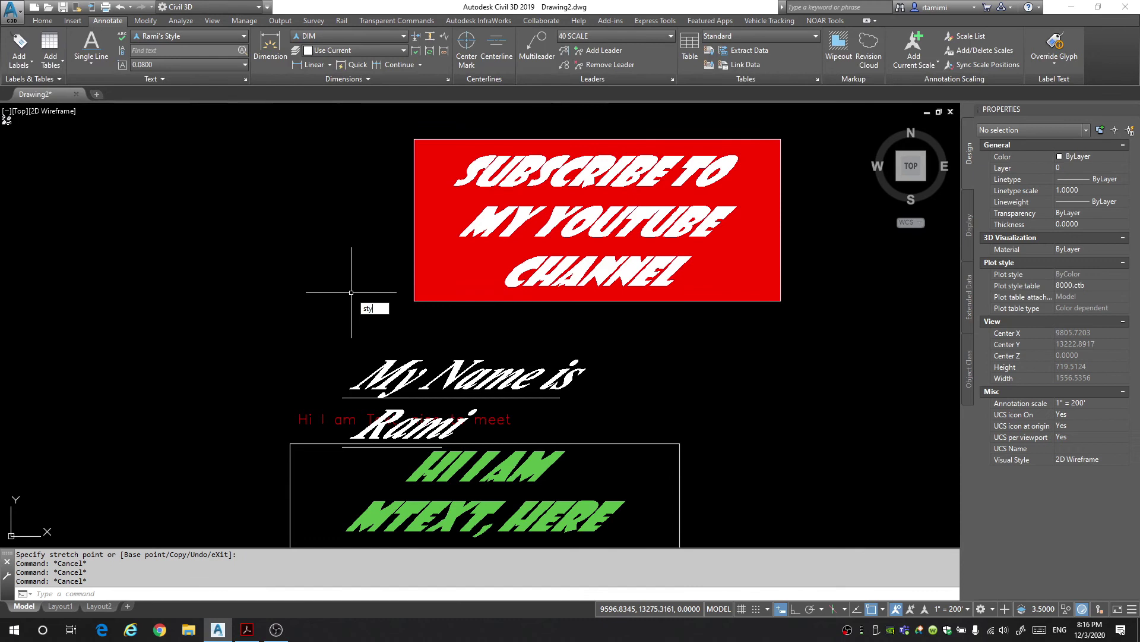
key("Return")
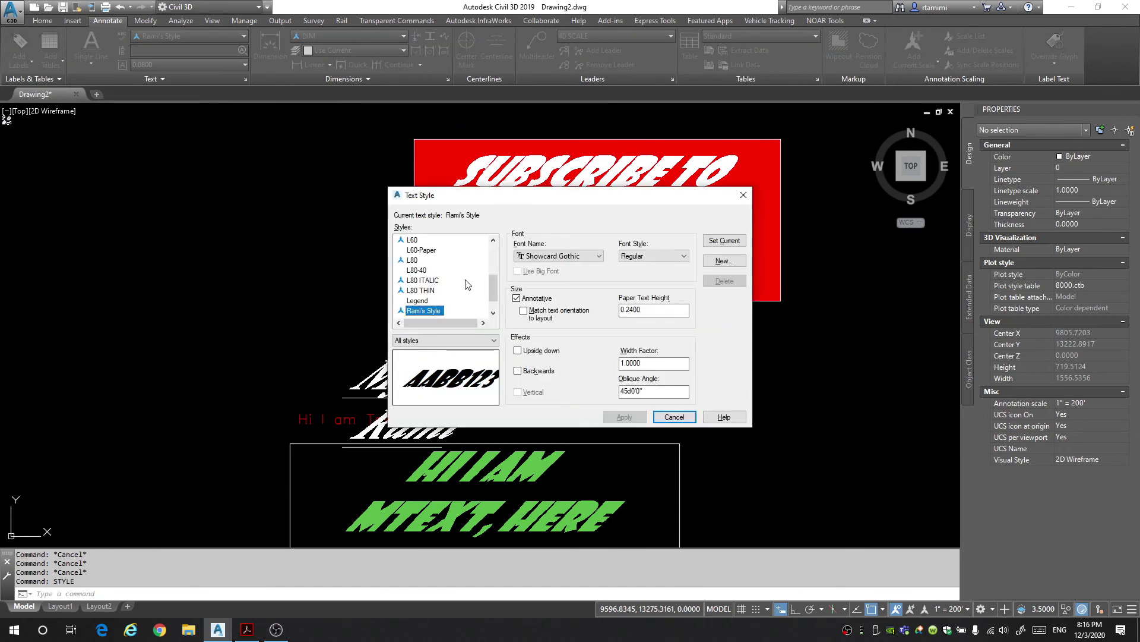
scroll(468, 284, "down", 1)
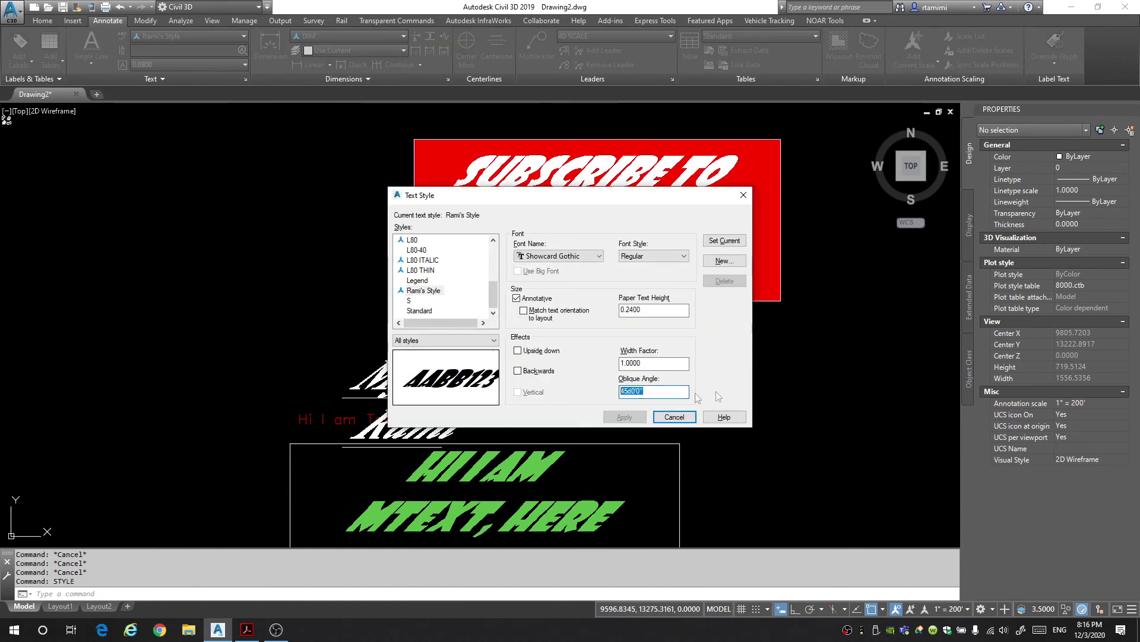
type("20")
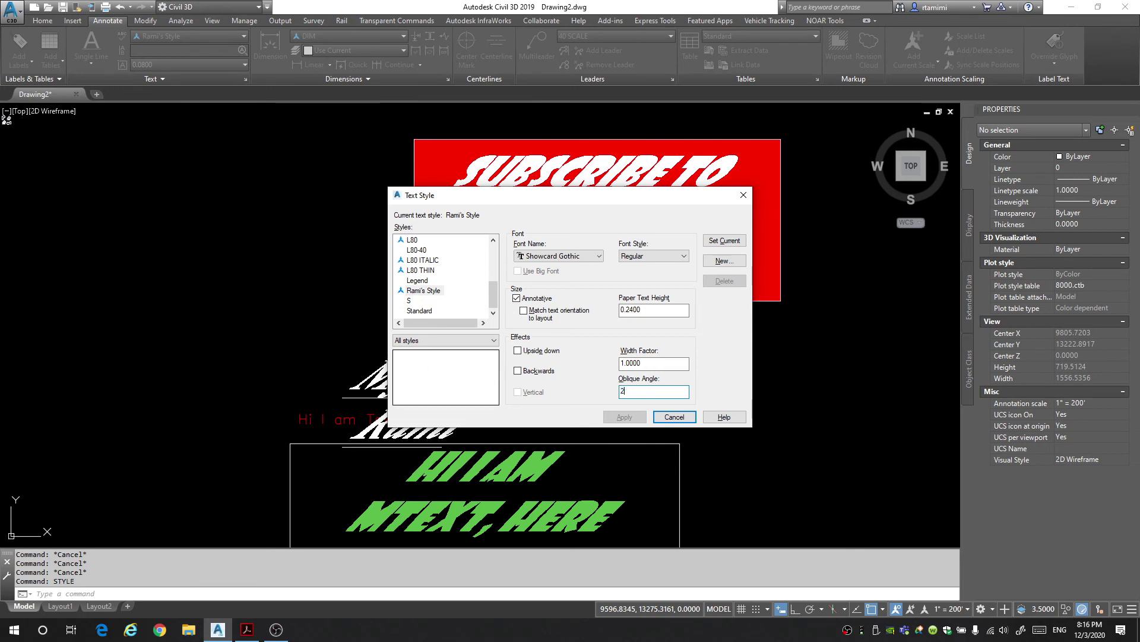
key("Escape")
key("Escape")
key("Escape")
scroll(570, 321, "down", 2)
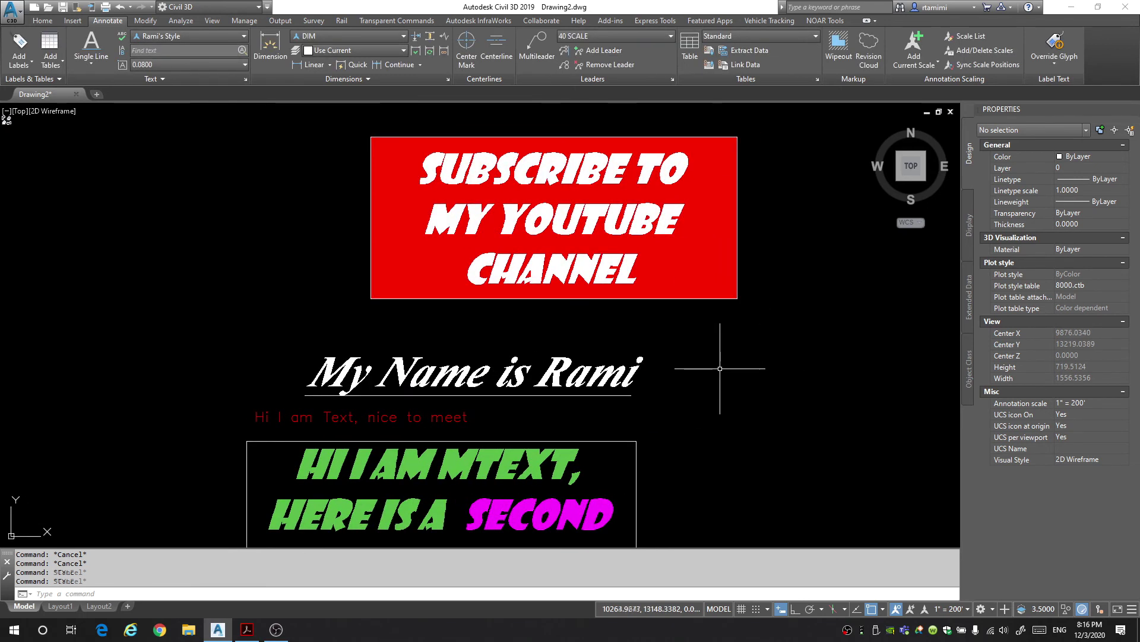
Preview the available color options on the underlined name text
scroll(742, 334, "down", 2)
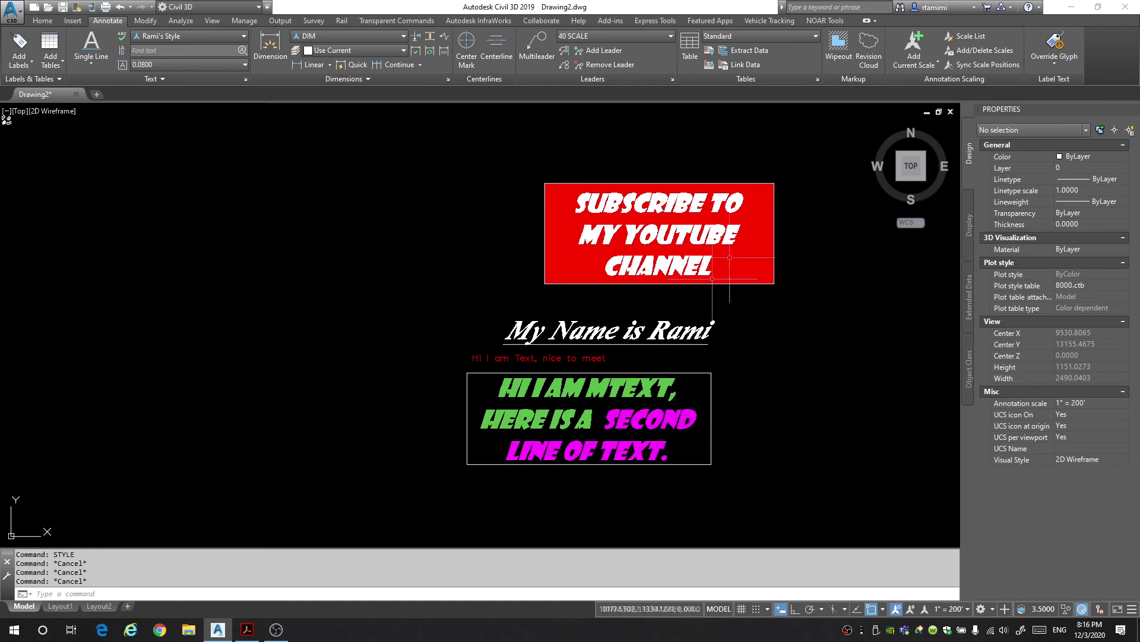
scroll(685, 332, "down", 2)
scroll(730, 311, "up", 2)
left_click(730, 311)
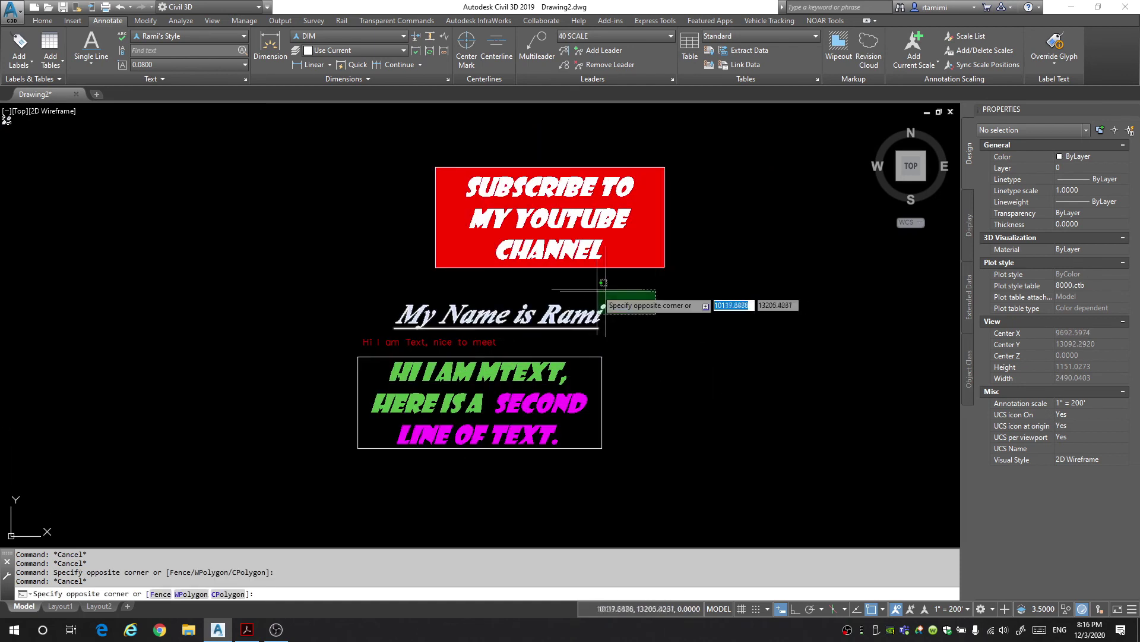
left_click(654, 316)
left_click(1086, 158)
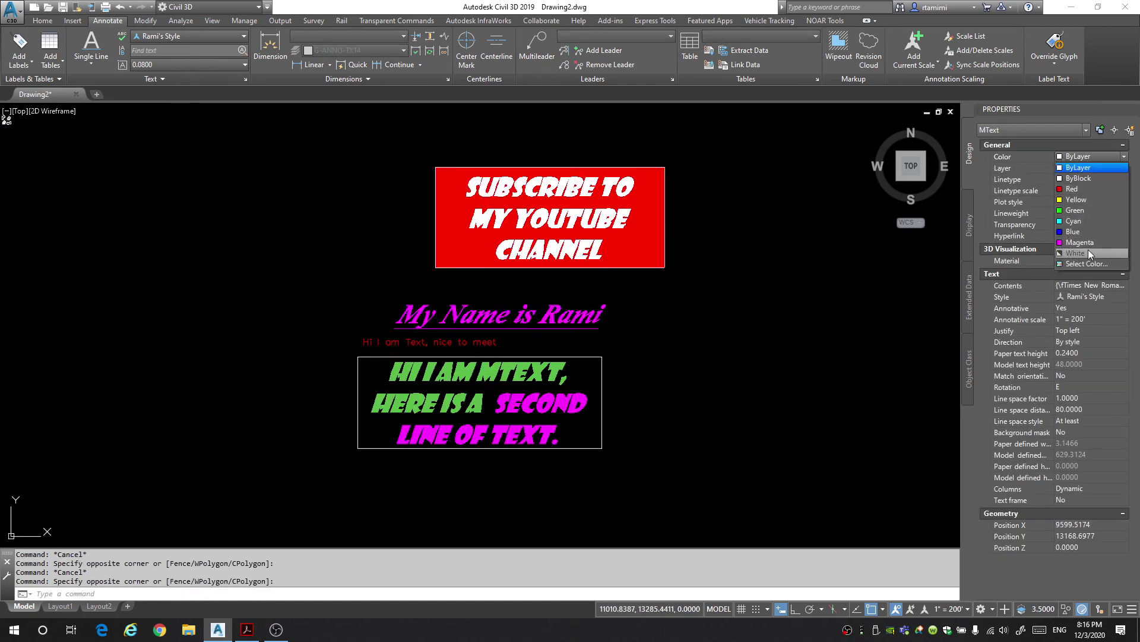
key("Escape")
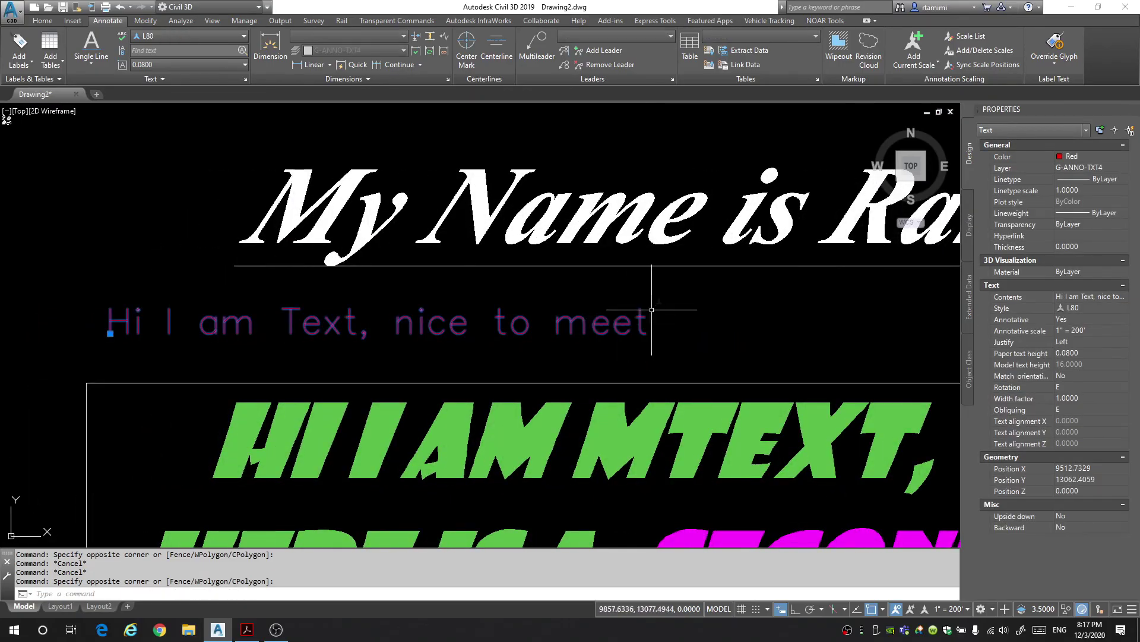
Open the red single-line text "Hi I am Text, nice to meet" for editing
scroll(652, 310, "down", 5)
scroll(640, 368, "up", 5)
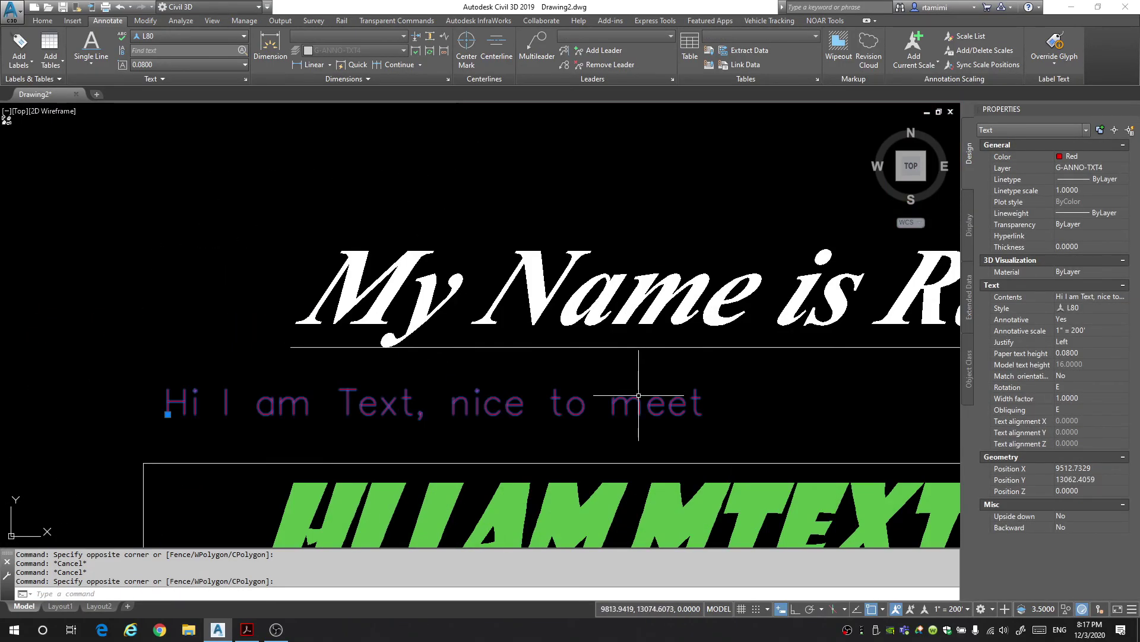
double_click(529, 409)
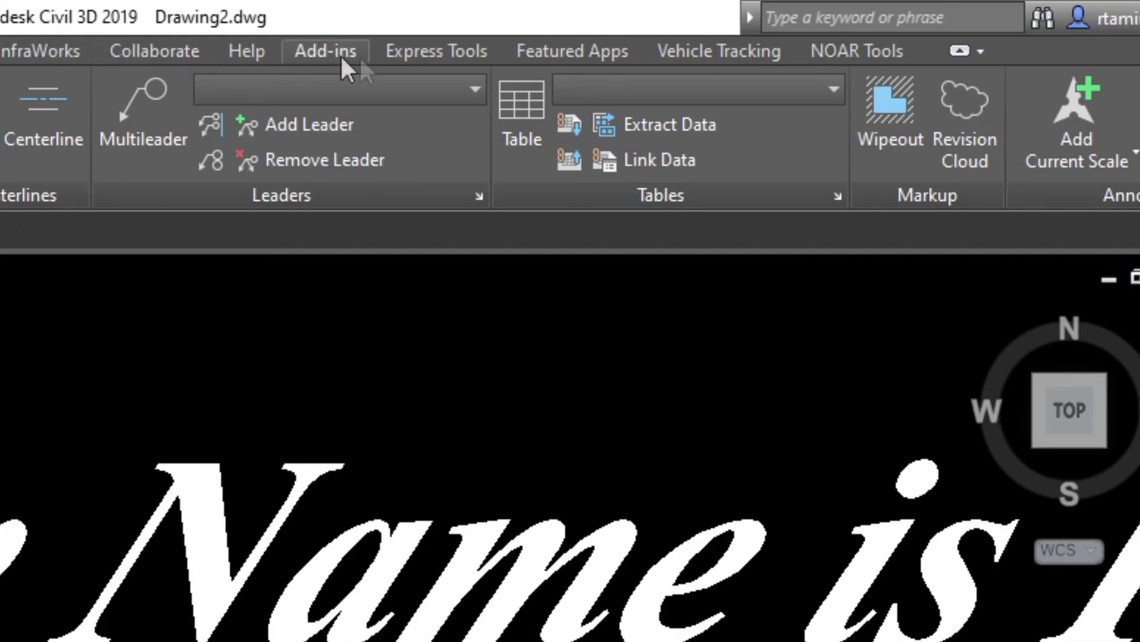
Convert the red single-line text "Hi I am Text, nice to meet" to multiline text with Convert to Mtext and select the result
left_click(463, 56)
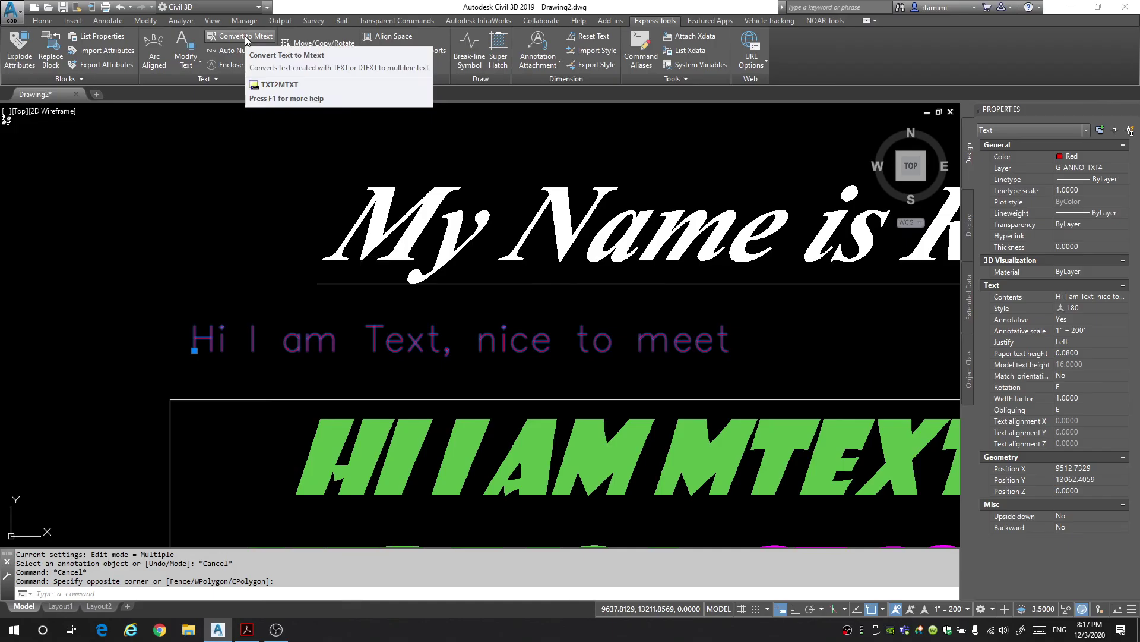
left_click(526, 76)
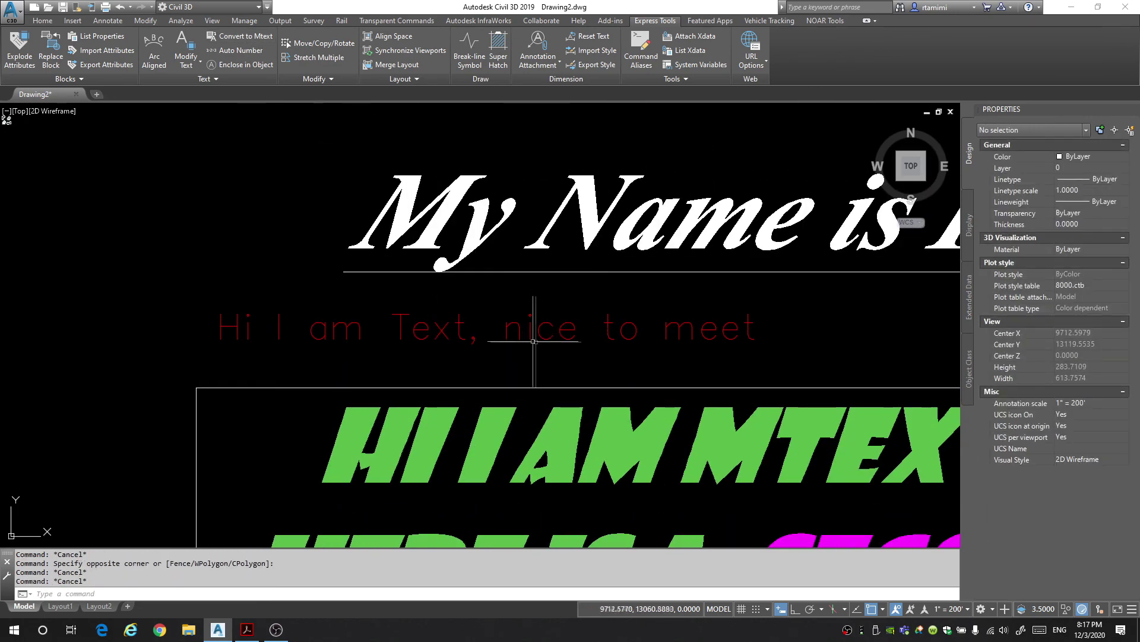
left_click(522, 326)
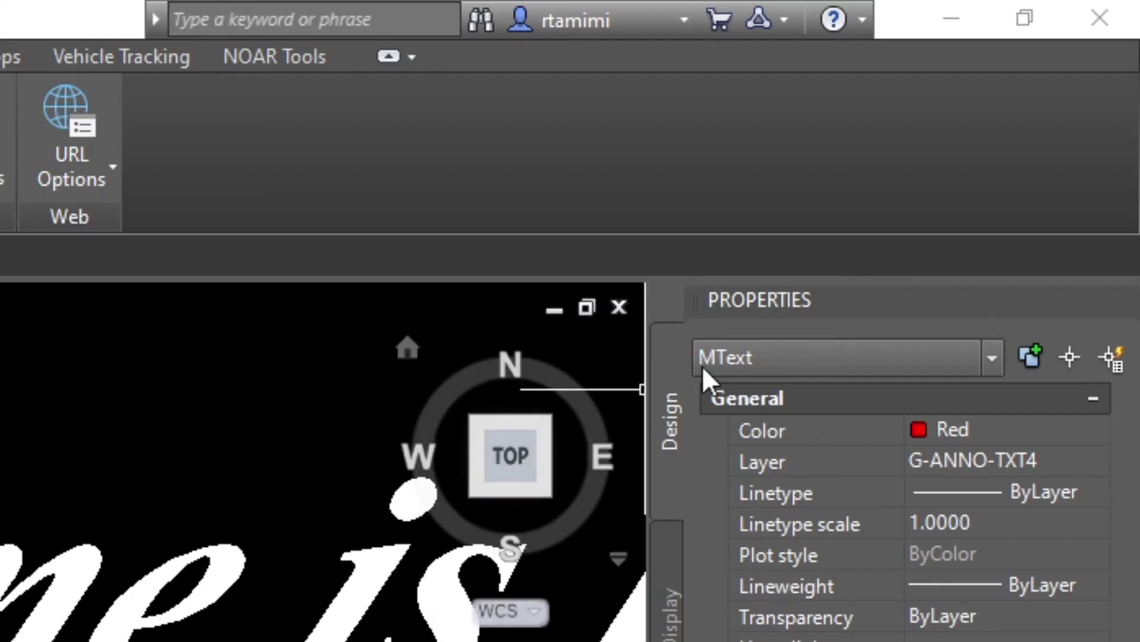
Apply the custom Showcard Gothic text style to the converted red text and widen its text box to fit one line
double_click(434, 315)
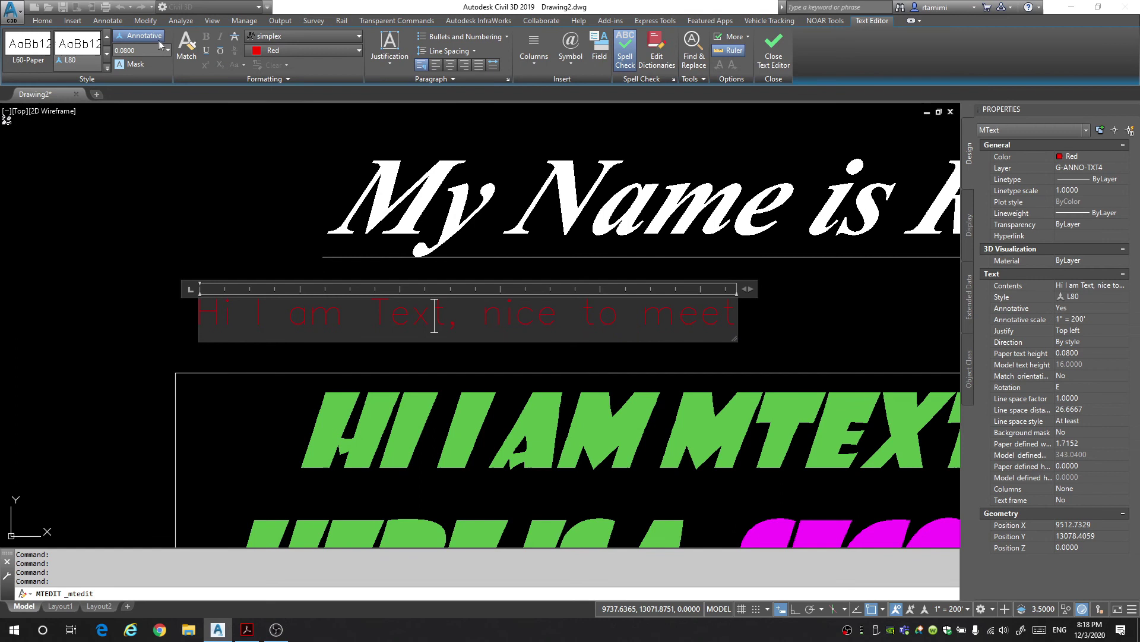
left_click(107, 52)
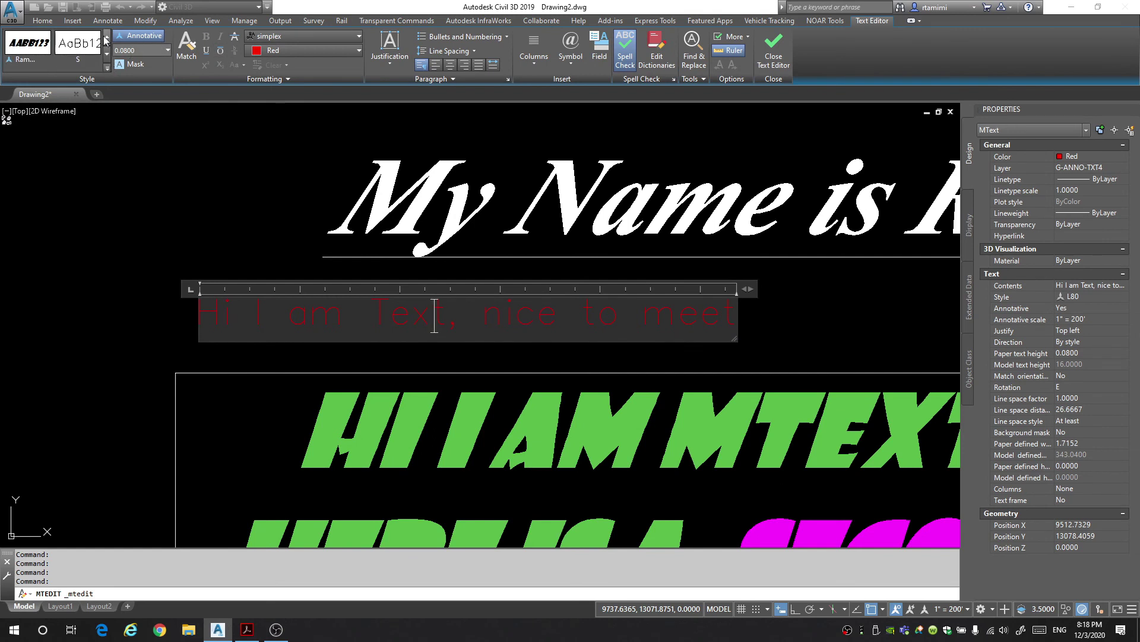
left_click(28, 44)
left_click(602, 328)
scroll(692, 337, "down", 5)
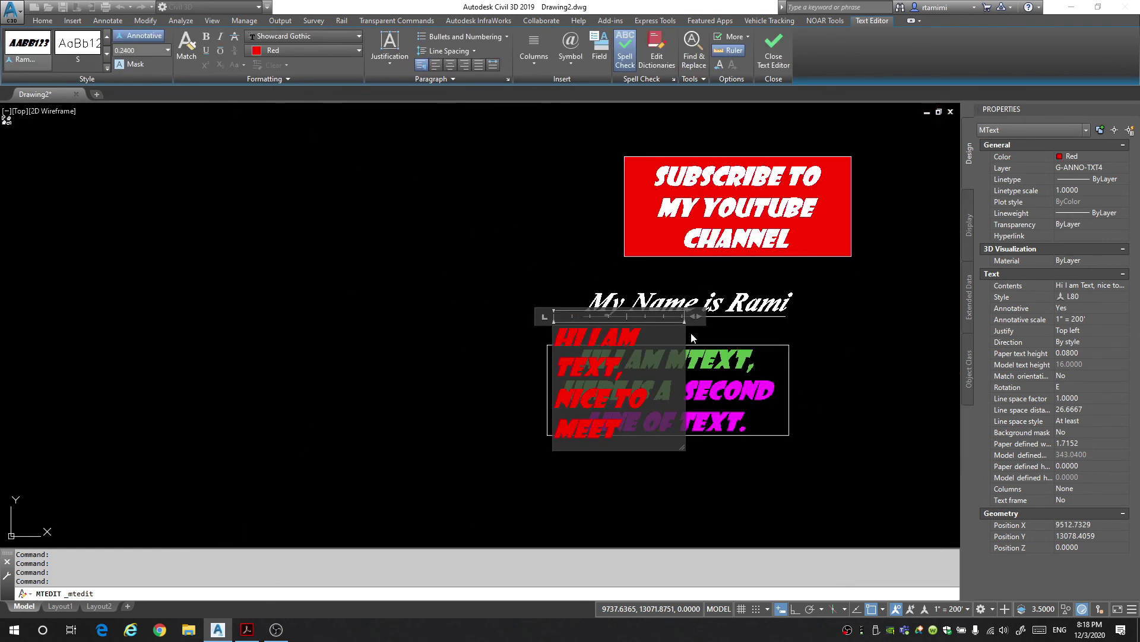
left_click_drag(701, 324, 945, 318)
left_click(838, 387)
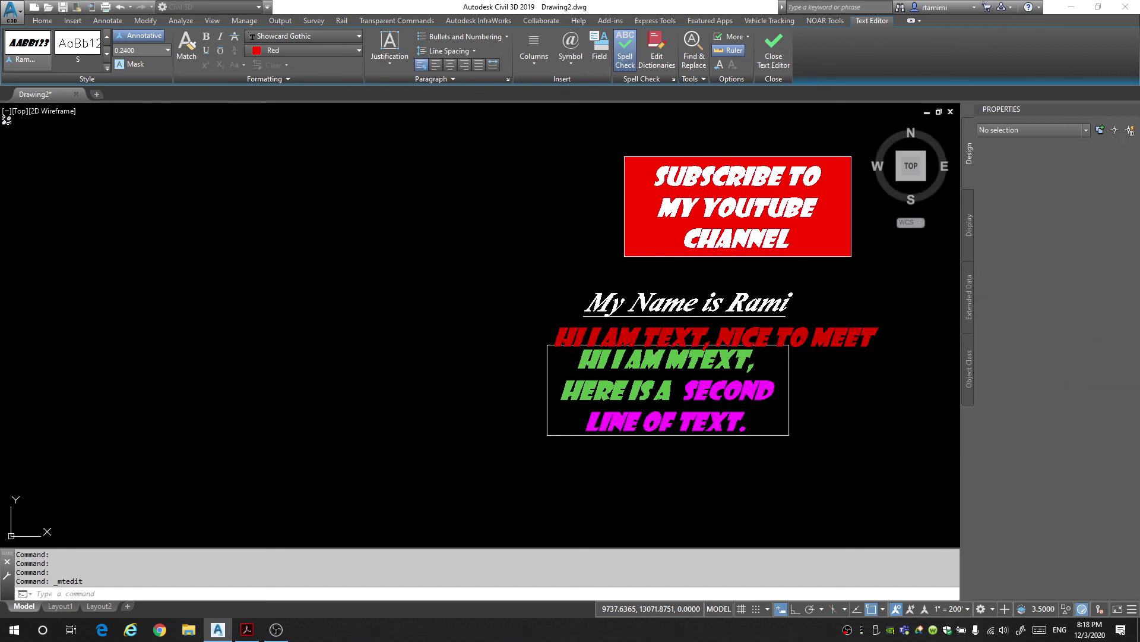
Move the framed multiline text slightly down and to the right, clear of the red text above it
middle_click_drag(838, 387, 773, 379)
left_click(764, 379)
left_click(730, 458)
type("M")
key("Return")
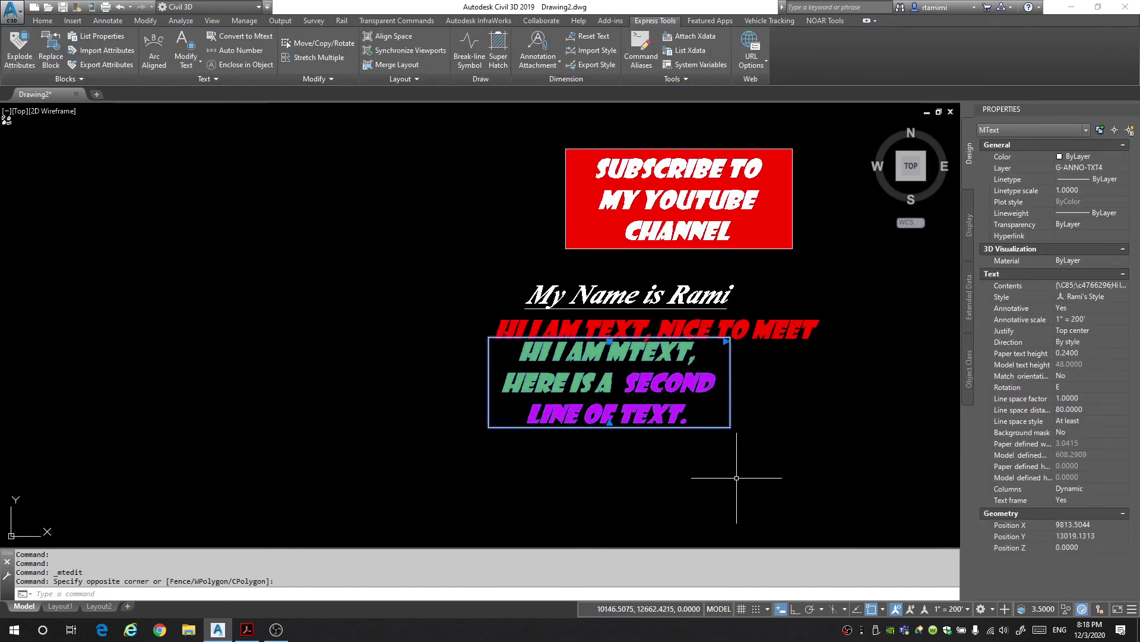
left_click(758, 442)
left_click(796, 465)
Select the underlined name text above the red text
middle_click_drag(790, 291, 718, 290)
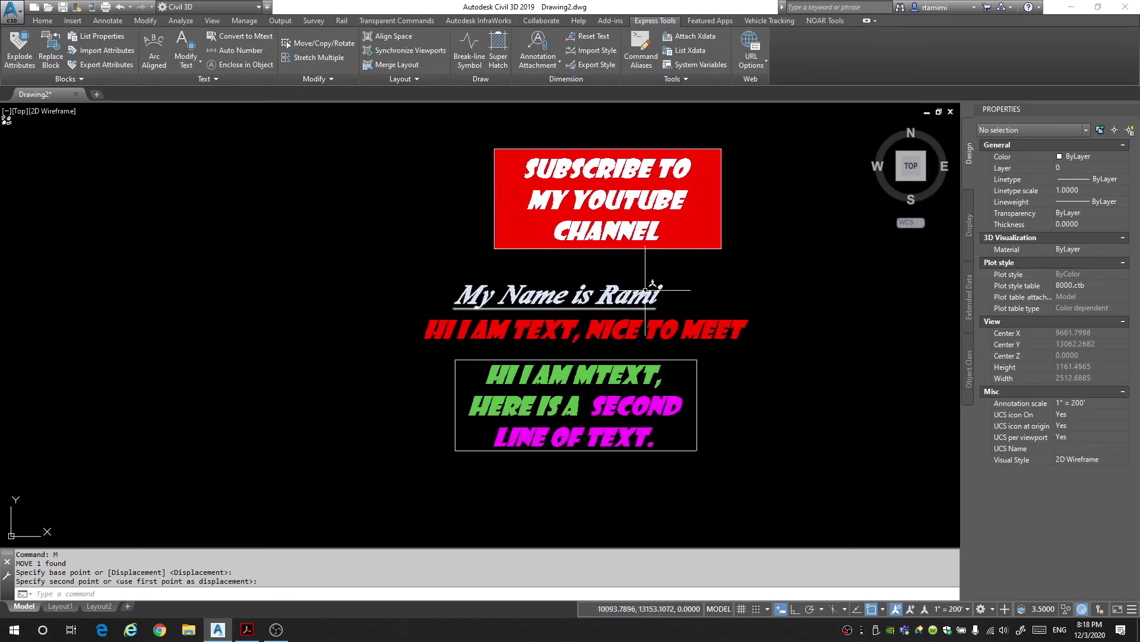
left_click(718, 291)
left_click(636, 301)
middle_click_drag(774, 324, 746, 311)
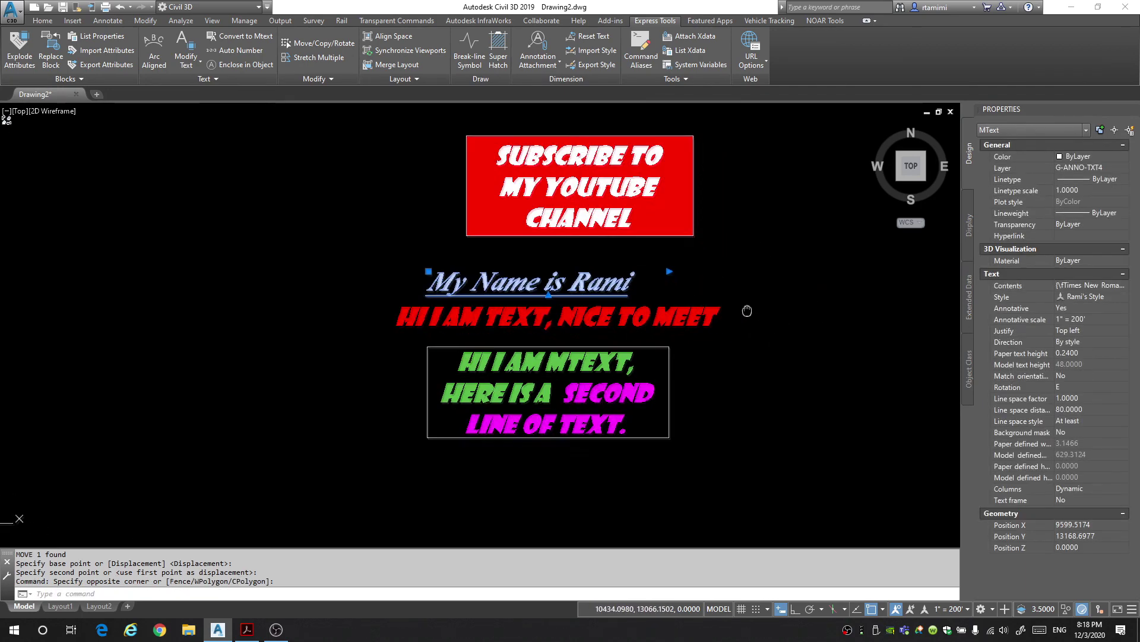